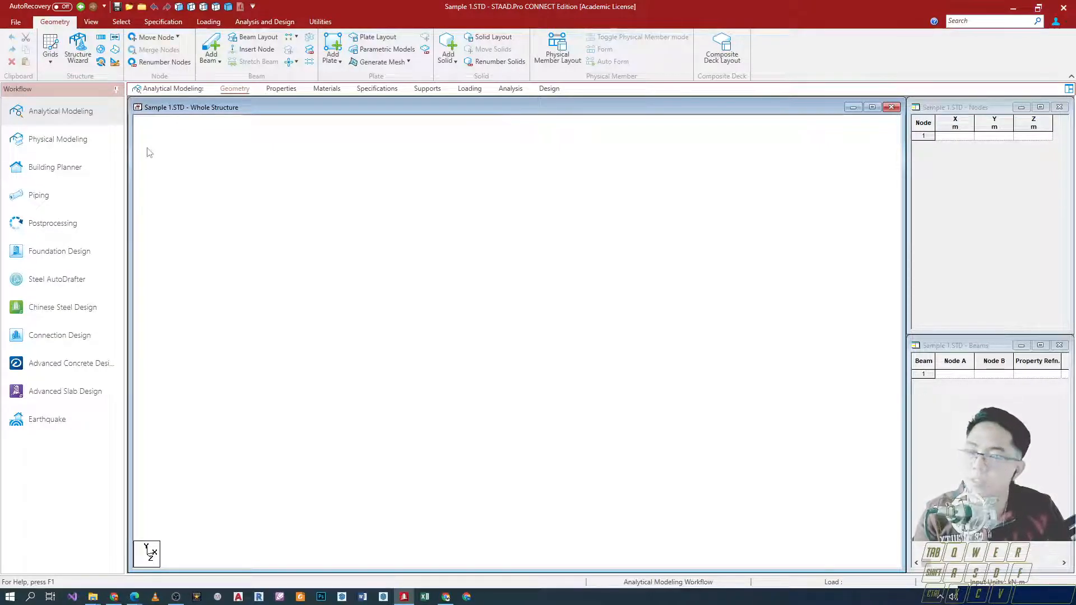
# Step: Open the model's command file in the editor and examine the structure type in its first line
pyautogui.click(48, 63)
pyautogui.click(248, 257)
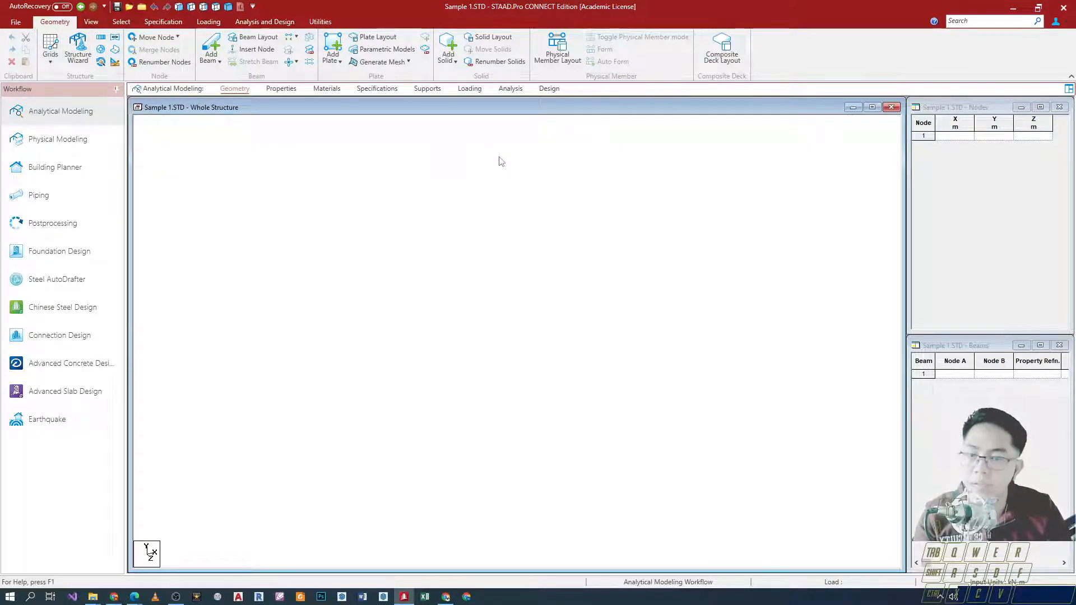
pyautogui.click(331, 26)
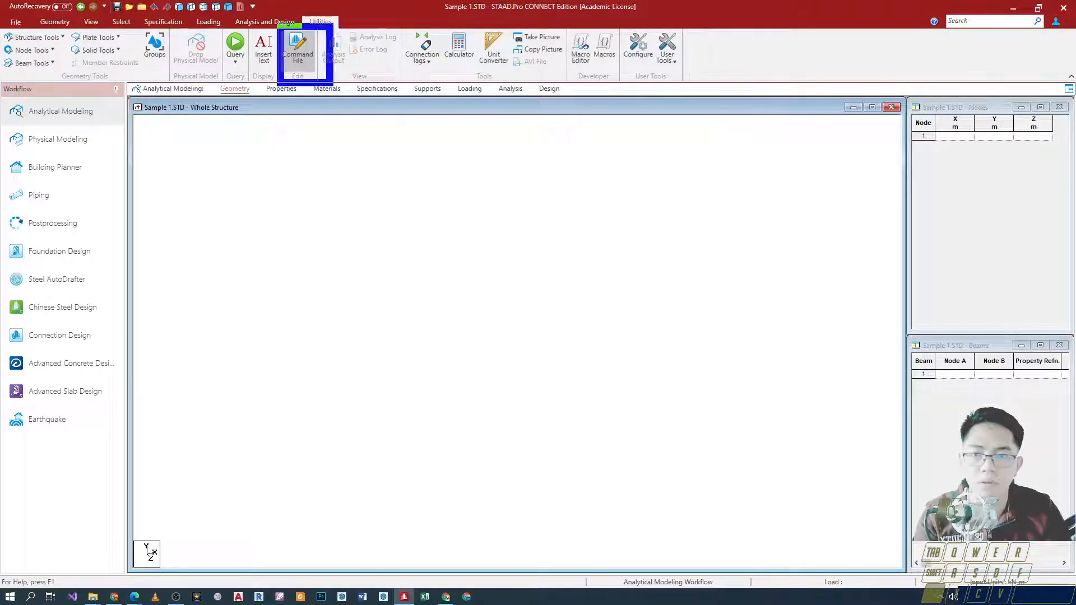
pyautogui.click(297, 52)
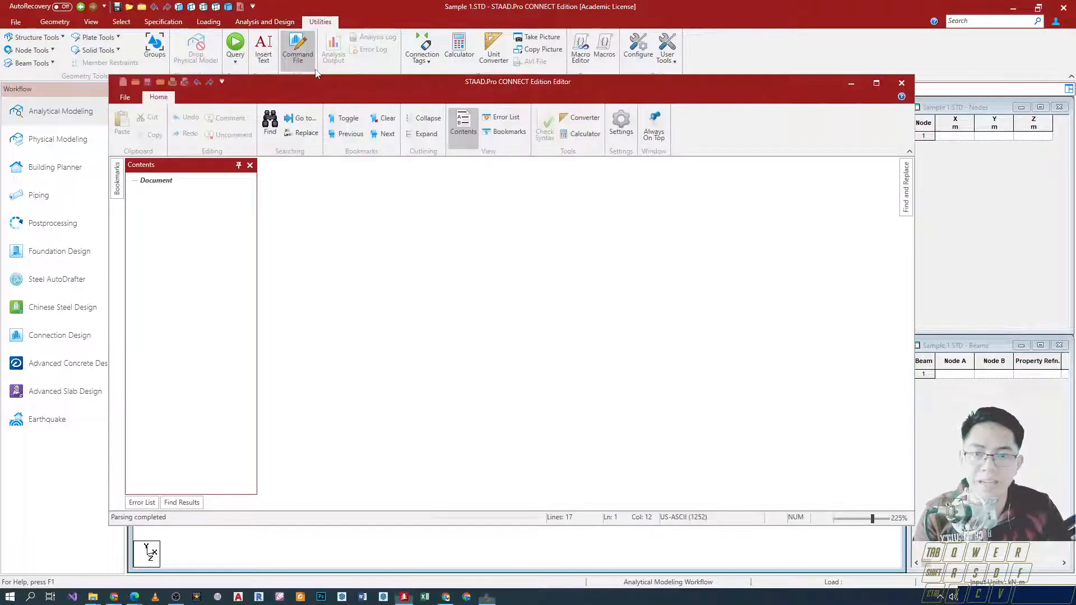
pyautogui.doubleClick(404, 189)
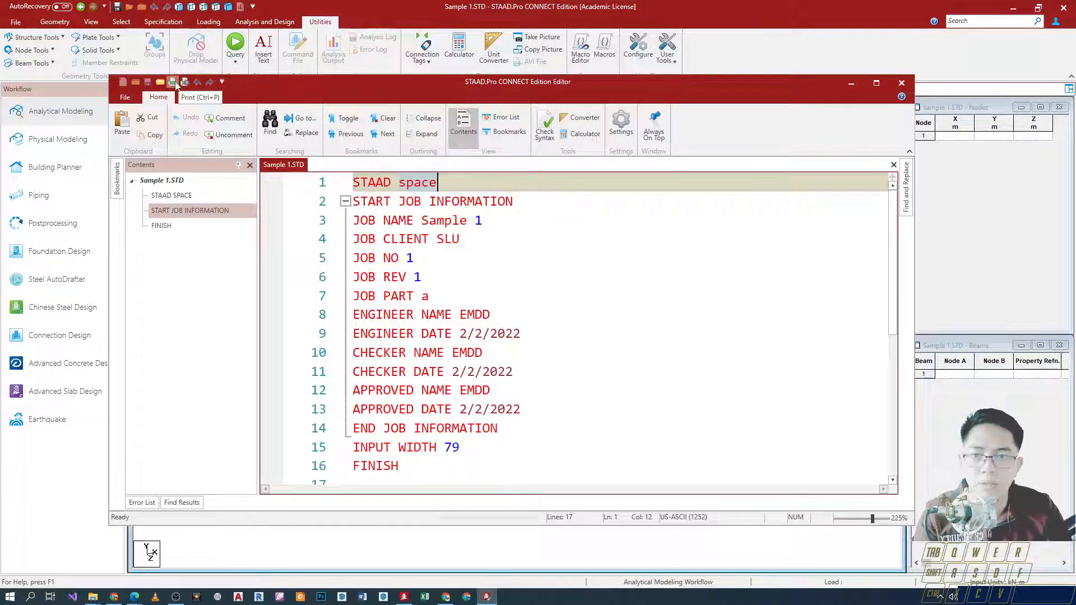
# Step: Check the availability of the Save and Save As commands in the command file editor, and close the editor
pyautogui.click(125, 97)
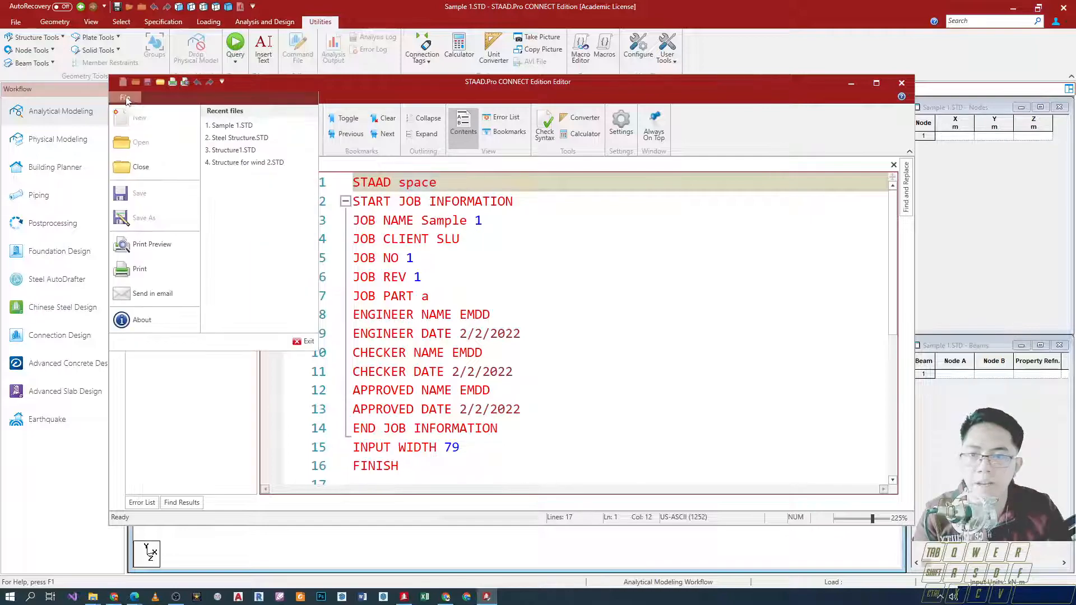
pyautogui.moveTo(106, 186)
pyautogui.keyDown('ctrl'); pyautogui.mouseDown()
pyautogui.moveTo(173, 241)
pyautogui.moveTo(192, 230)
pyautogui.mouseUp(); pyautogui.keyUp('ctrl')
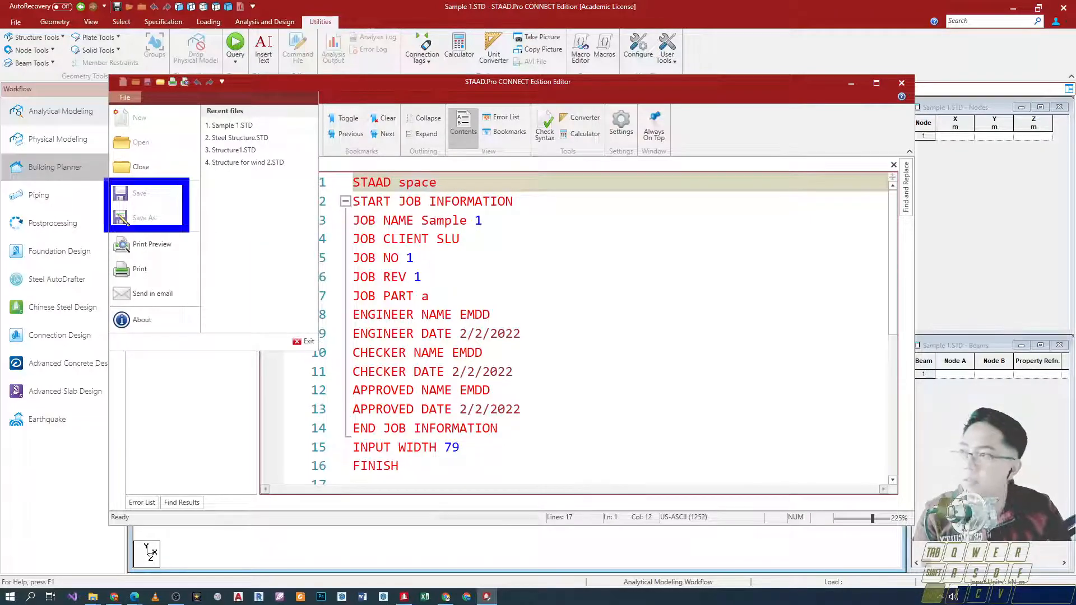
pyautogui.press('Escape')
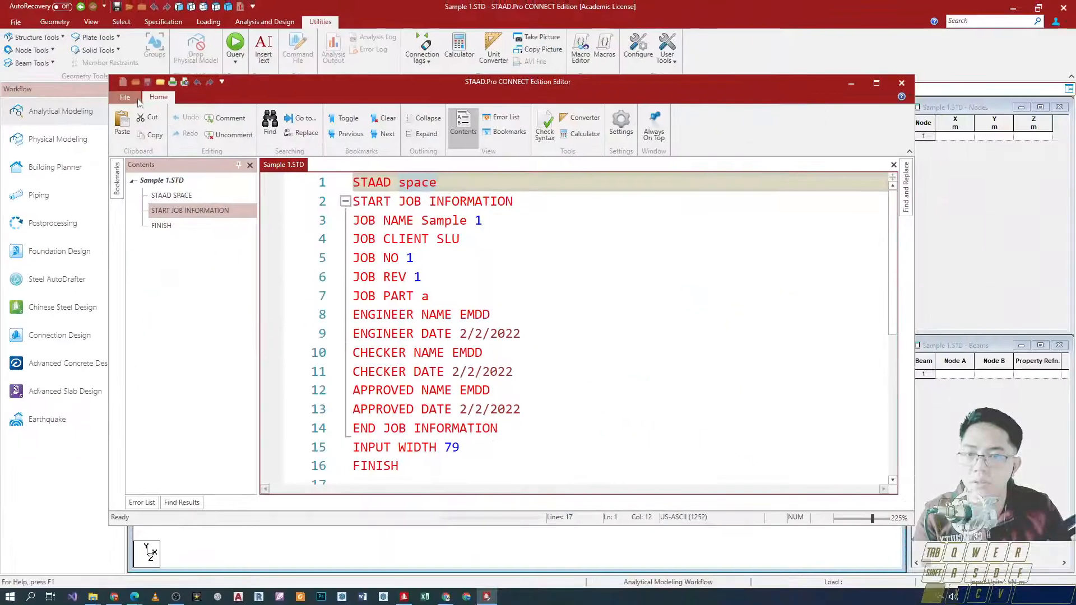
pyautogui.click(138, 100)
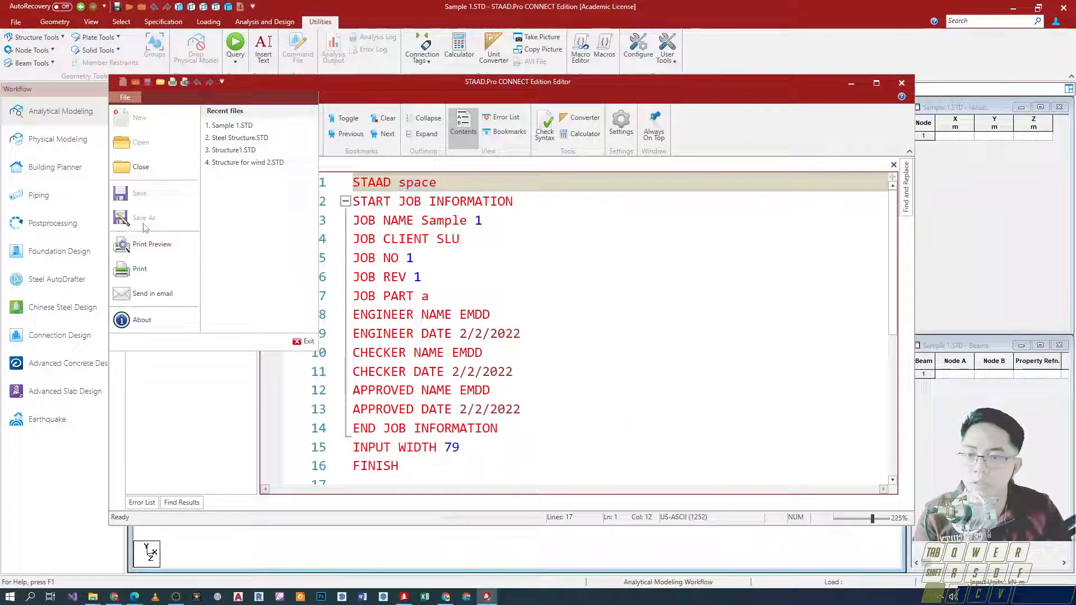
pyautogui.moveTo(106, 179)
pyautogui.keyDown('ctrl'); pyautogui.mouseDown()
pyautogui.moveTo(296, 334)
pyautogui.moveTo(330, 292)
pyautogui.mouseUp(); pyautogui.keyUp('ctrl')
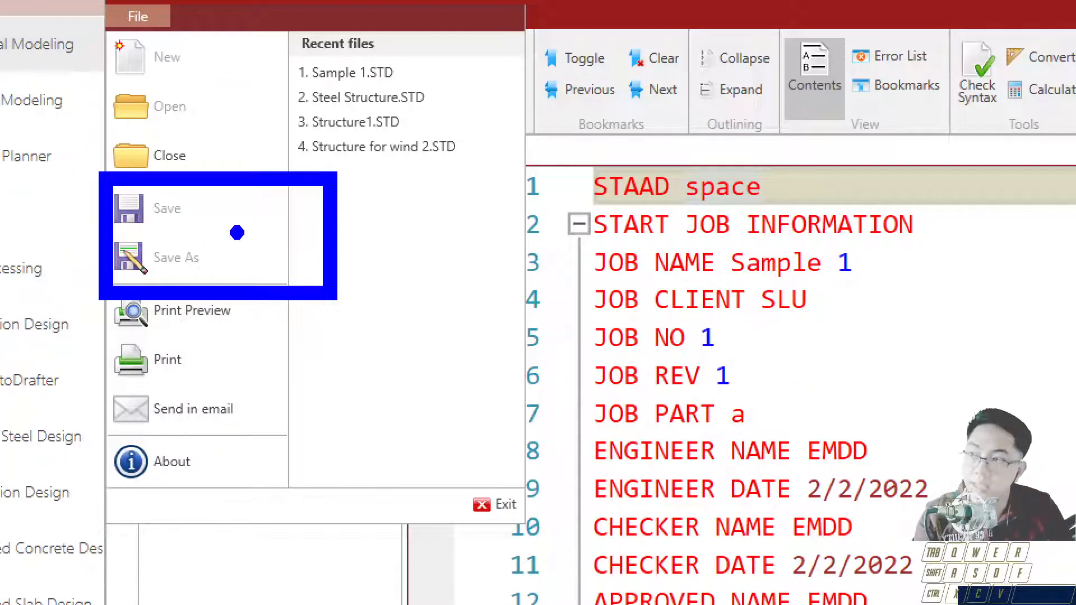
pyautogui.press('Escape')
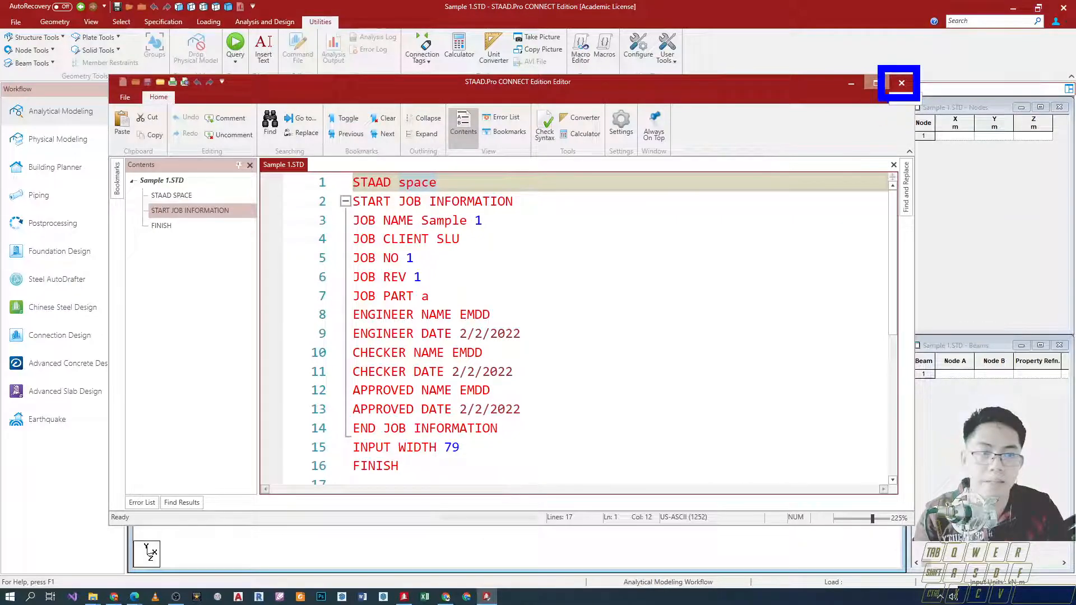
pyautogui.click(901, 83)
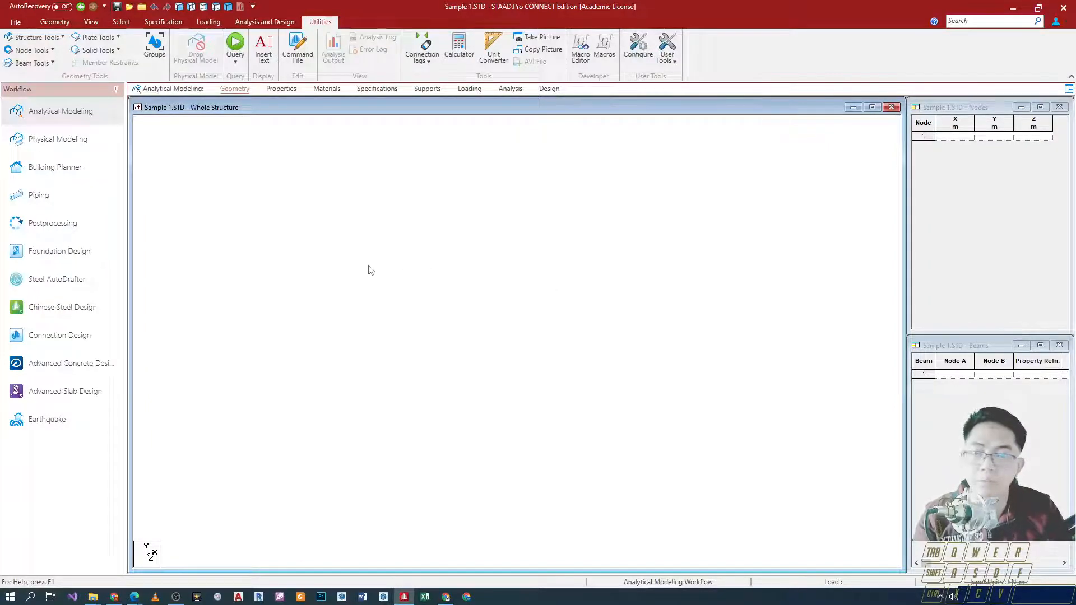
pyautogui.click(297, 53)
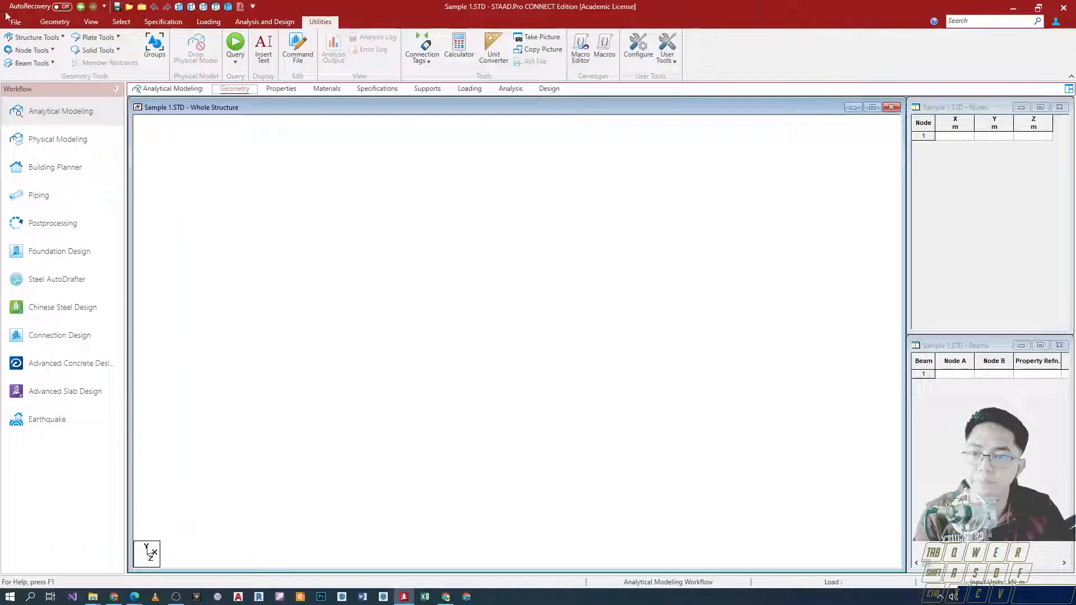
pyautogui.click(109, 43)
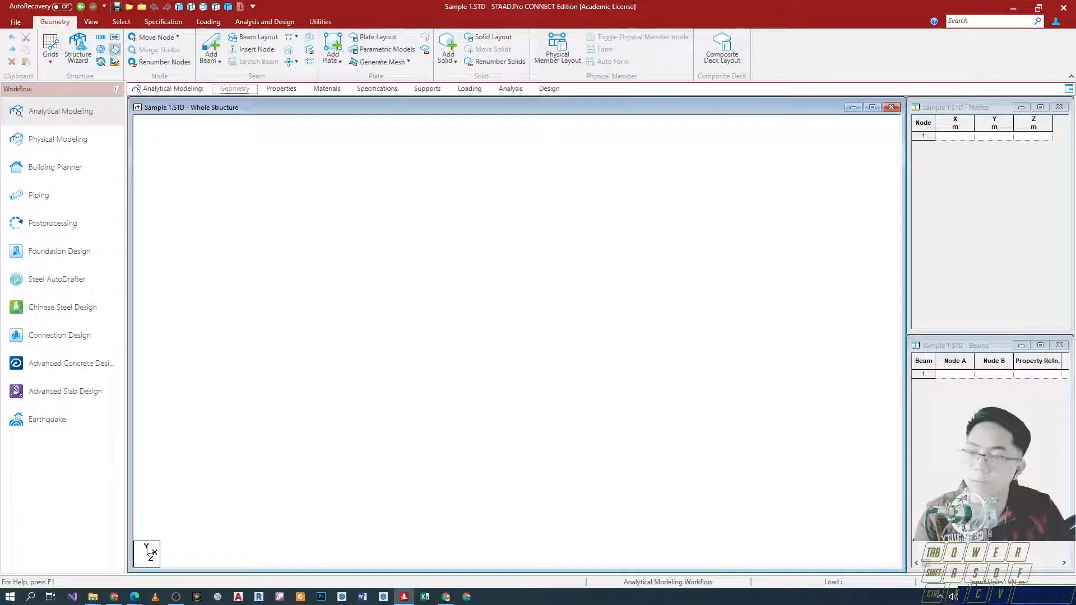
pyautogui.click(53, 58)
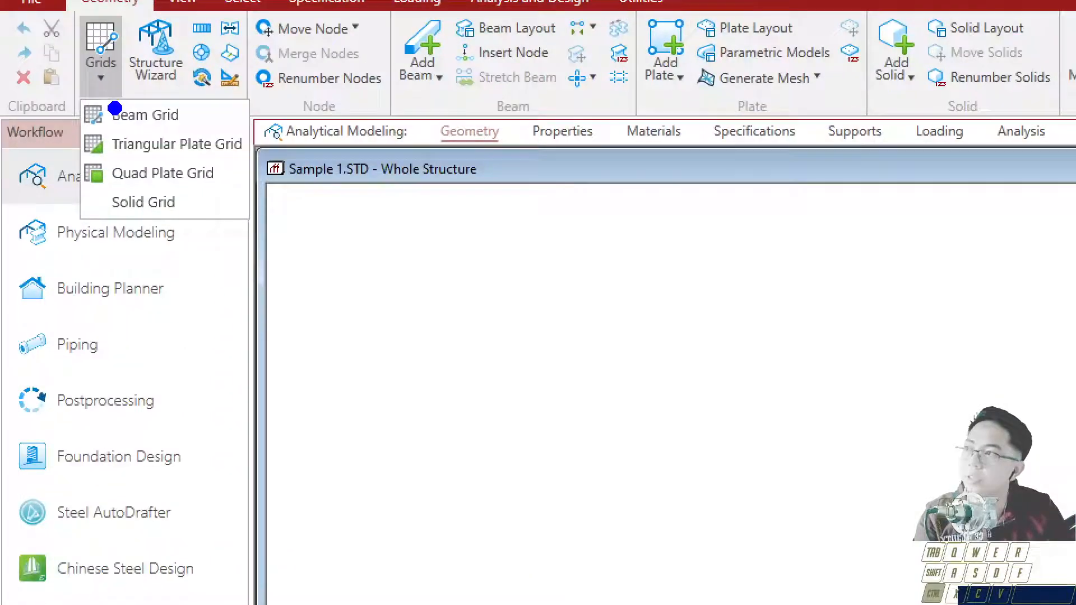
pyautogui.press('Escape')
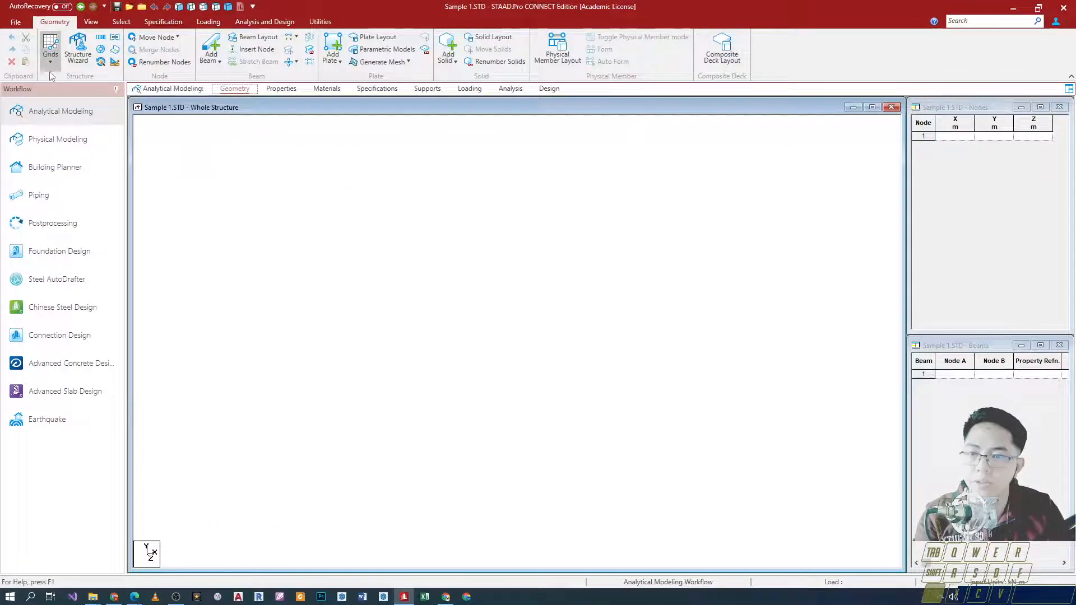
pyautogui.hotkey('ctrl', '1')
pyautogui.click(122, 82)
pyautogui.keyDown('ctrl'); pyautogui.moveTo(82, 55); pyautogui.dragTo(252, 174); pyautogui.keyUp('ctrl')
pyautogui.press('Escape')
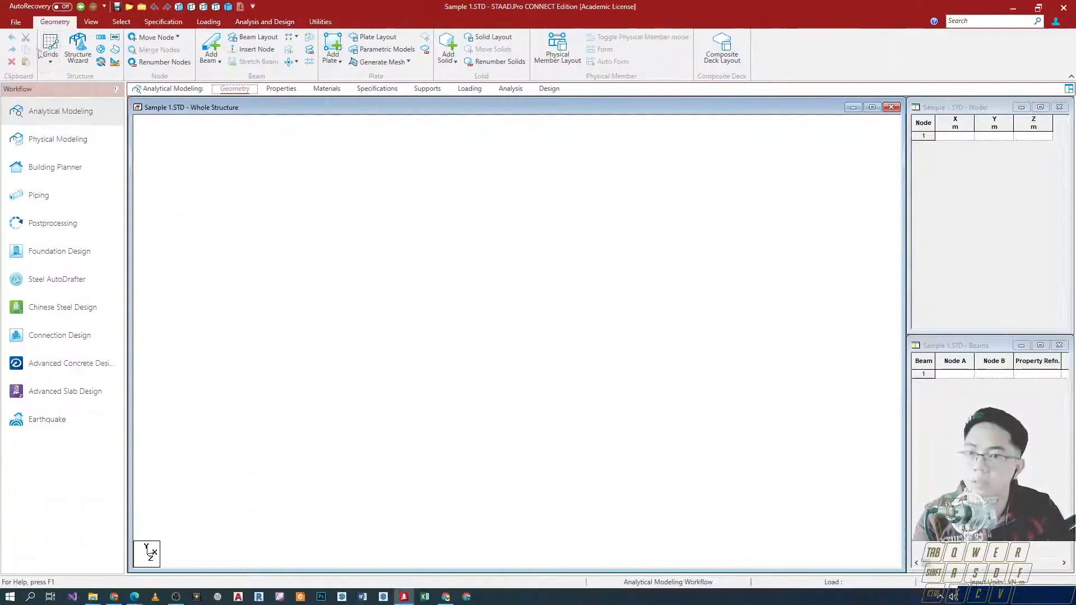
pyautogui.hotkey('ctrl', '1')
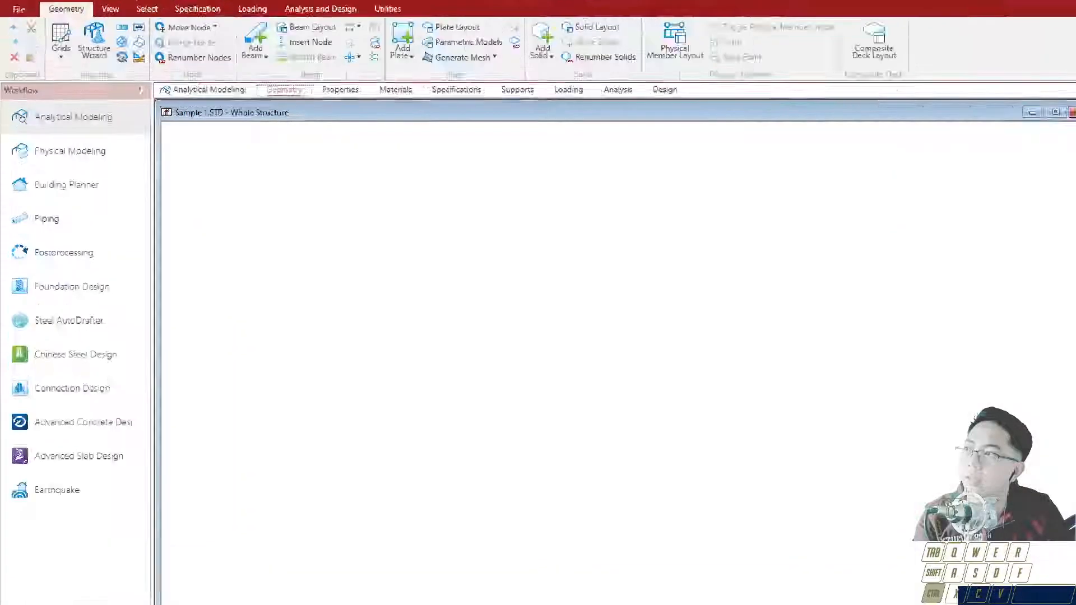
pyautogui.click(108, 76)
pyautogui.keyDown('ctrl'); pyautogui.moveTo(109, 86); pyautogui.dragTo(115, 219); pyautogui.keyUp('ctrl')
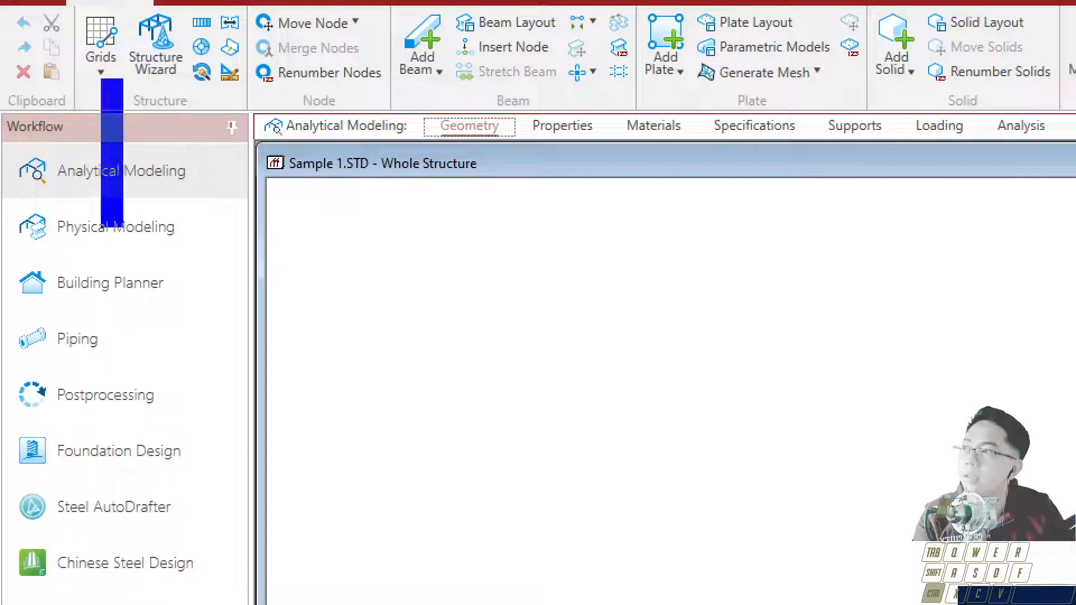
pyautogui.hotkey('ctrl', 'z')
pyautogui.keyDown('ctrl'); pyautogui.keyDown('shift'); pyautogui.moveTo(106, 97); pyautogui.dragTo(107, 229); pyautogui.keyUp('shift'); pyautogui.keyUp('ctrl')
pyautogui.press('Escape')
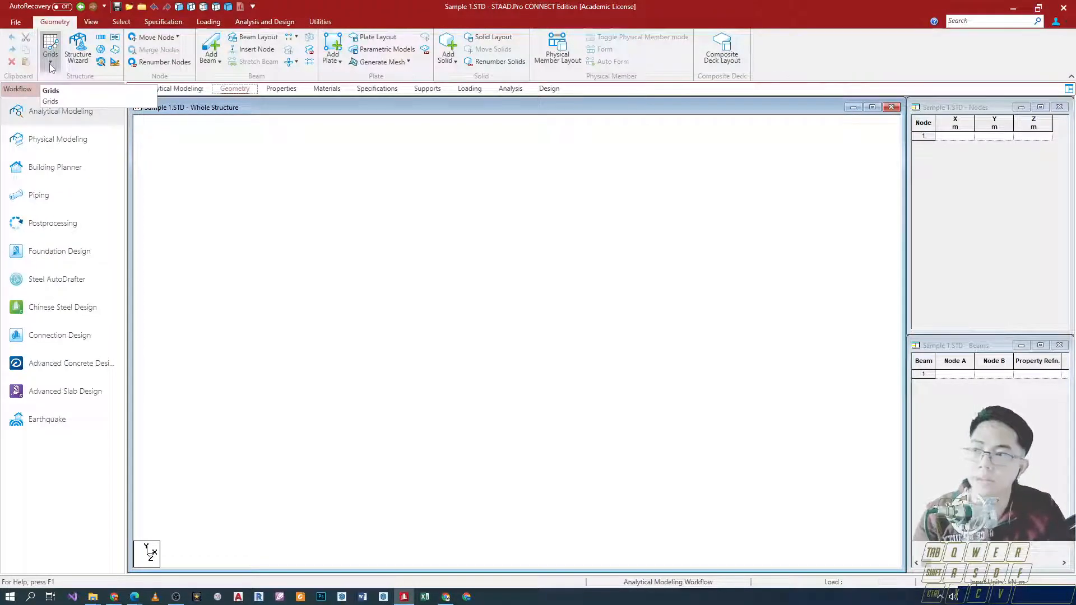
# Step: Start the Beam Grid tool and move the Snap Node/Beam dialog clear of the default linear grid
pyautogui.click(51, 66)
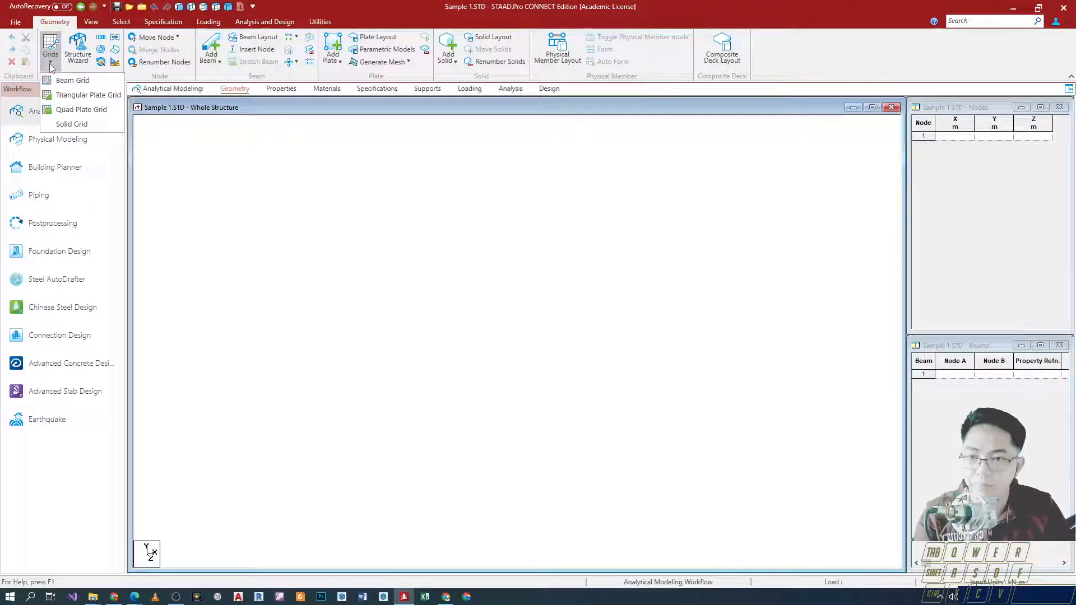
pyautogui.click(82, 84)
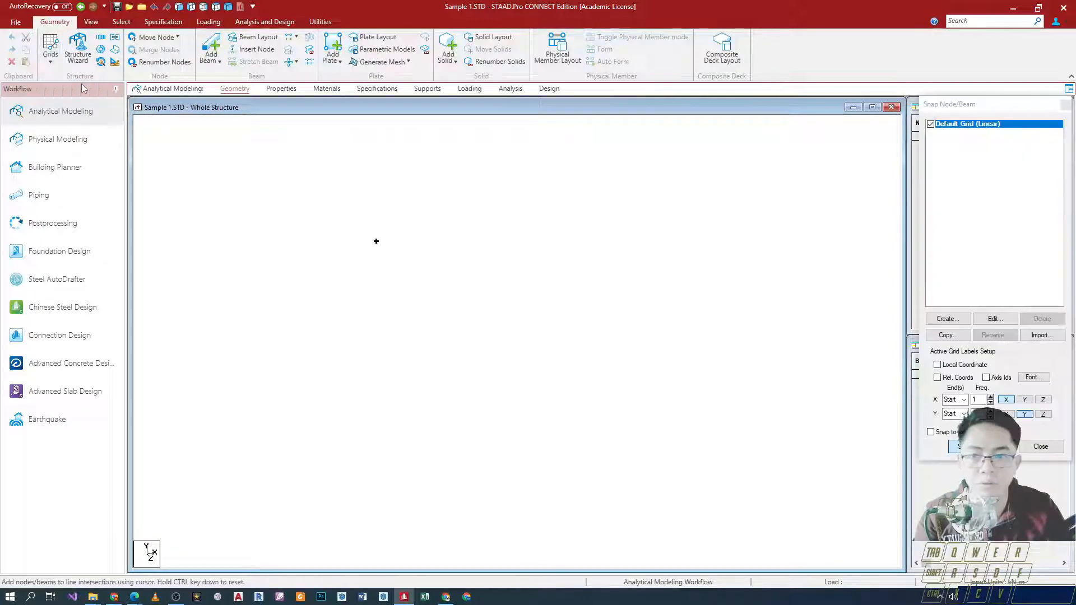
pyautogui.moveTo(1024, 108)
pyautogui.mouseDown()
pyautogui.moveTo(800, 140)
pyautogui.moveTo(835, 131)
pyautogui.mouseUp()
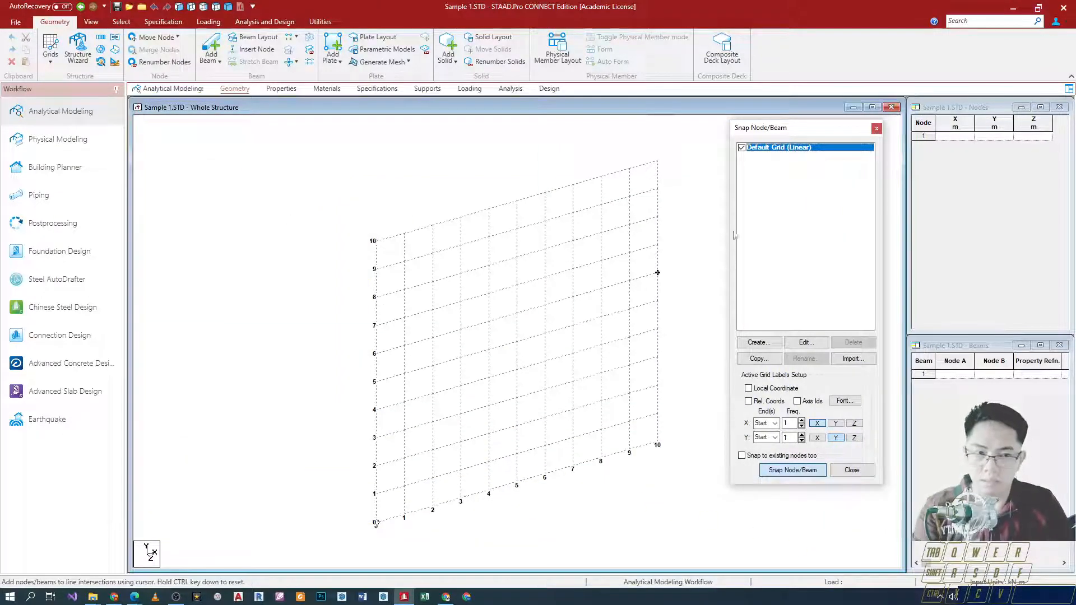
pyautogui.moveTo(768, 134); pyautogui.dragTo(617, 130)
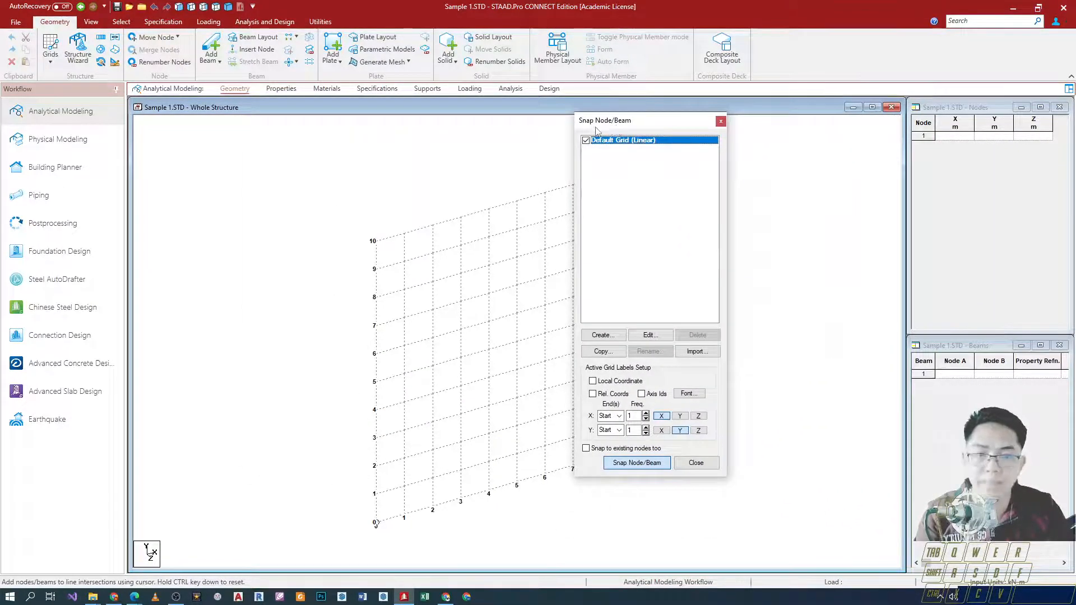
pyautogui.keyDown('ctrl'); pyautogui.moveTo(703, 293); pyautogui.dragTo(730, 496); pyautogui.keyUp('ctrl')
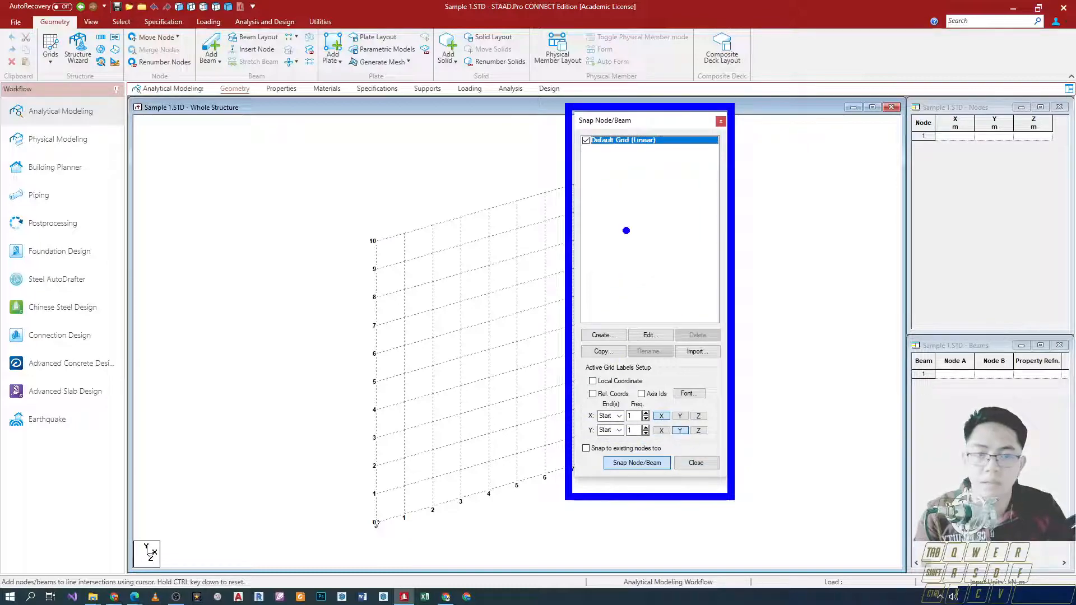
pyautogui.press('Escape')
pyautogui.moveTo(648, 125); pyautogui.dragTo(771, 122)
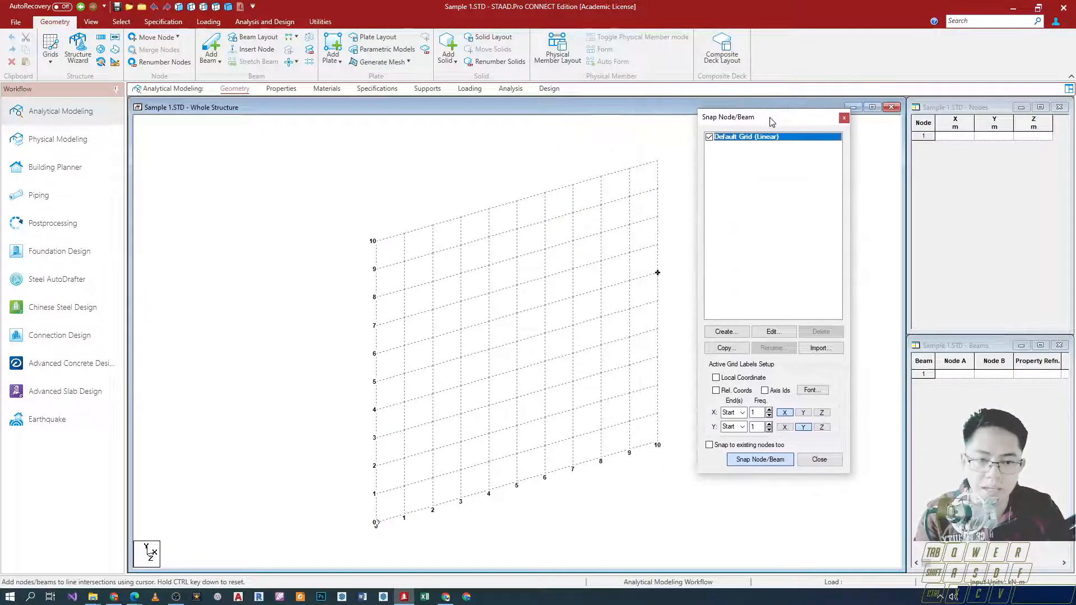
pyautogui.doubleClick(753, 412)
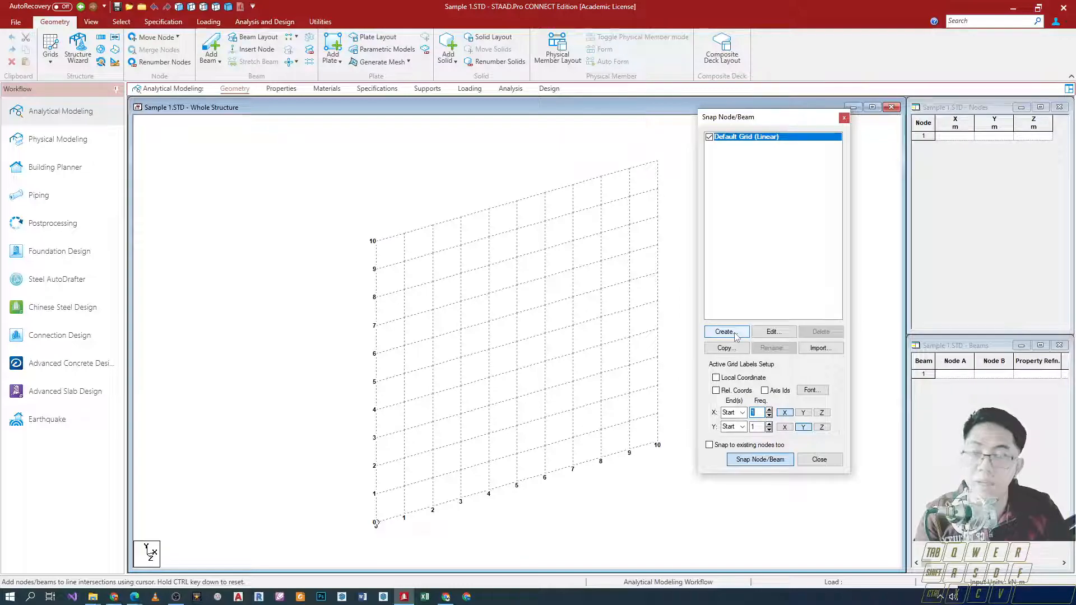
# Step: Open the default linear grid for editing, preview the X-Z and Y-Z planes, and return the plane to X-Y
pyautogui.click(773, 332)
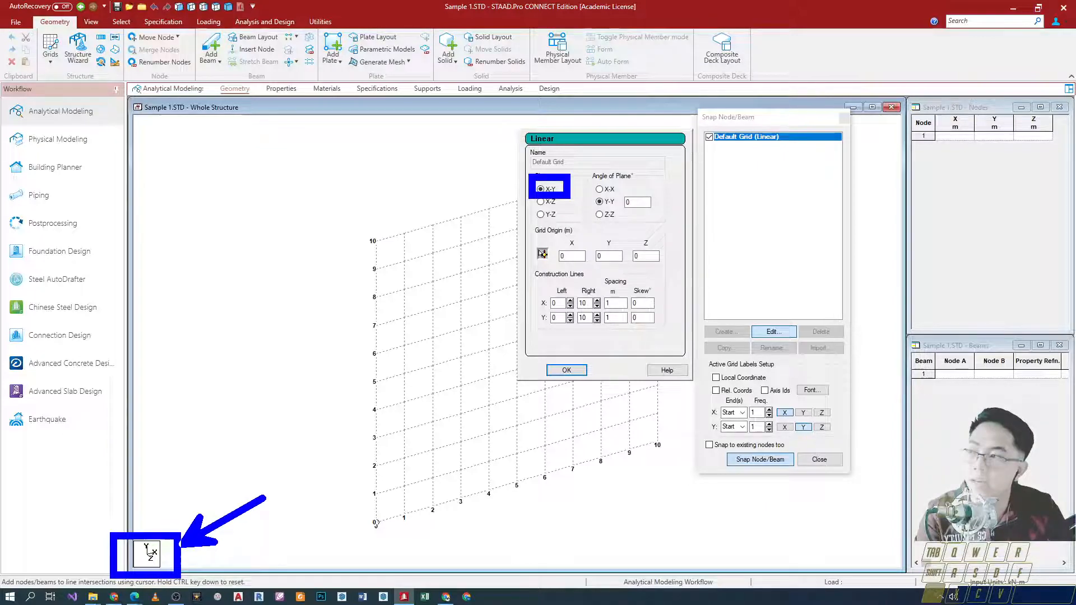
pyautogui.click(541, 201)
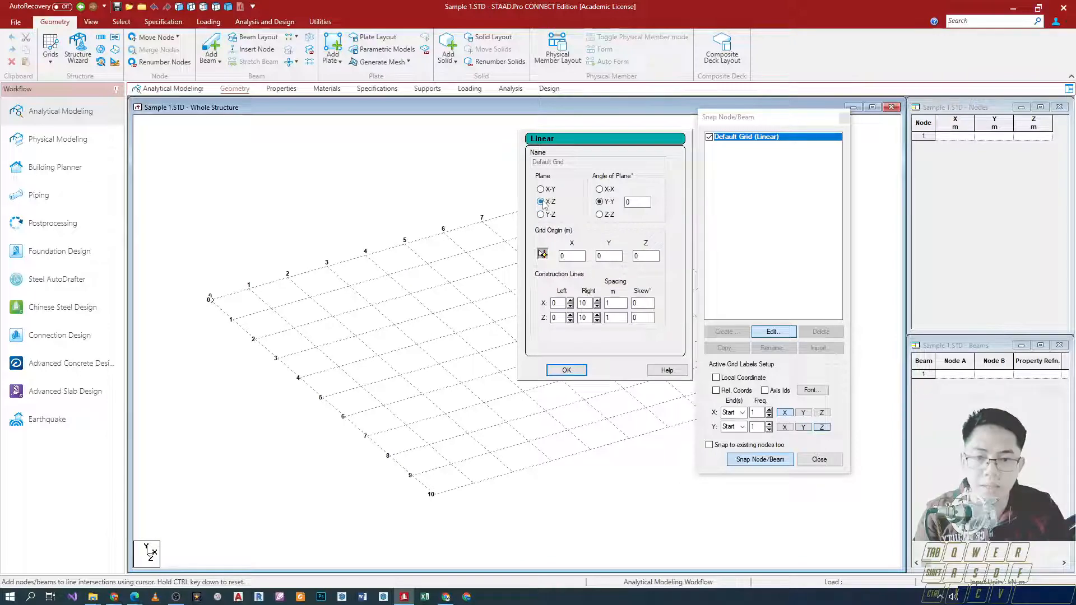
pyautogui.click(541, 214)
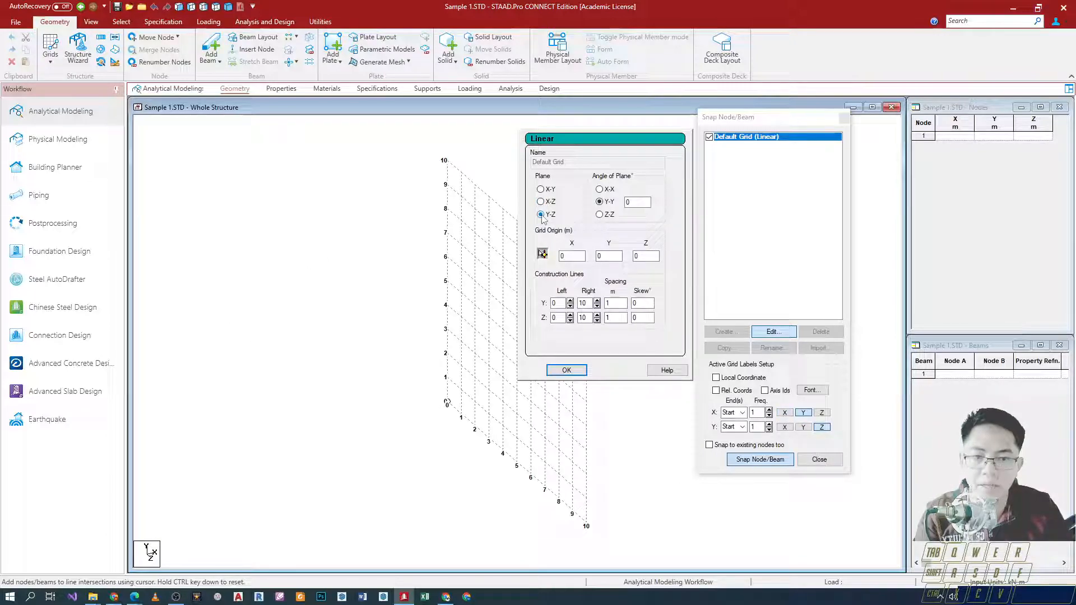
pyautogui.click(540, 190)
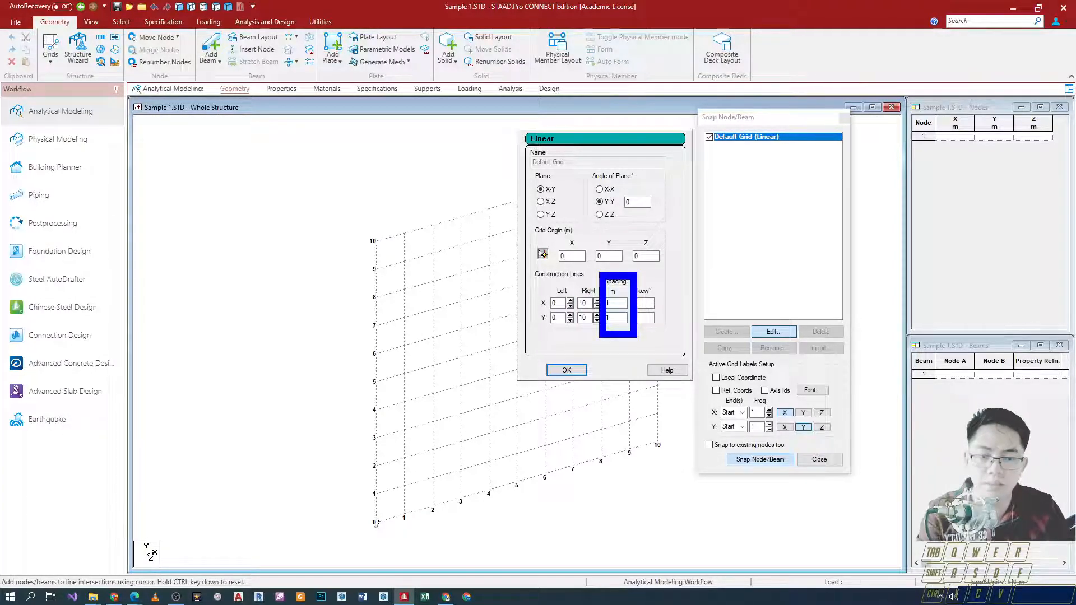
# Step: Examine the X and Y construction line spacing of the default grid and accept the grid settings
pyautogui.press('Escape')
pyautogui.keyDown('ctrl'); pyautogui.moveTo(597, 267); pyautogui.dragTo(635, 330); pyautogui.keyUp('ctrl')
pyautogui.press('Escape')
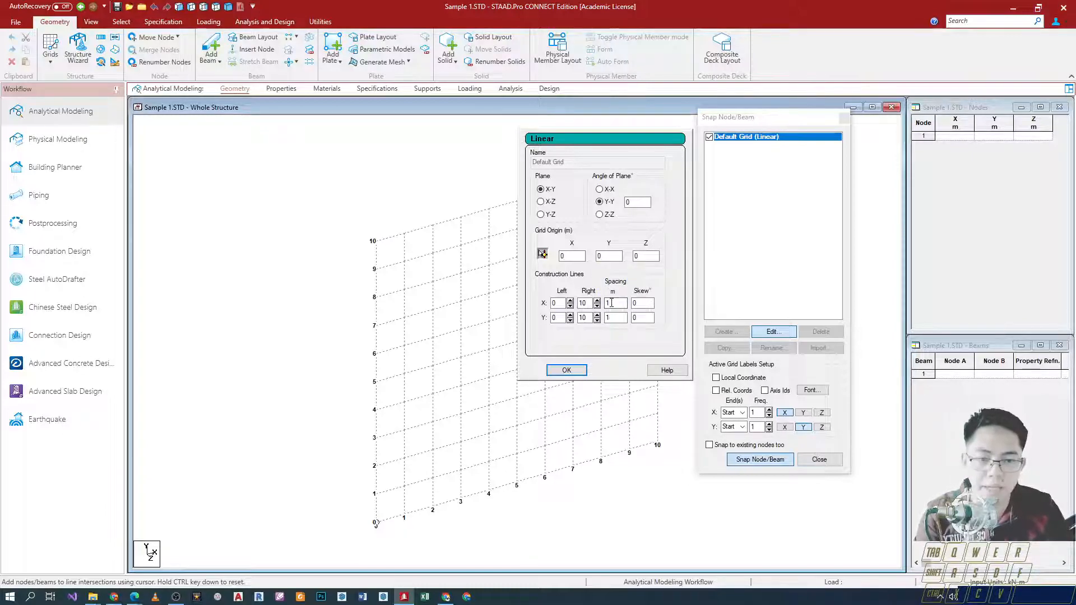
pyautogui.click(615, 318)
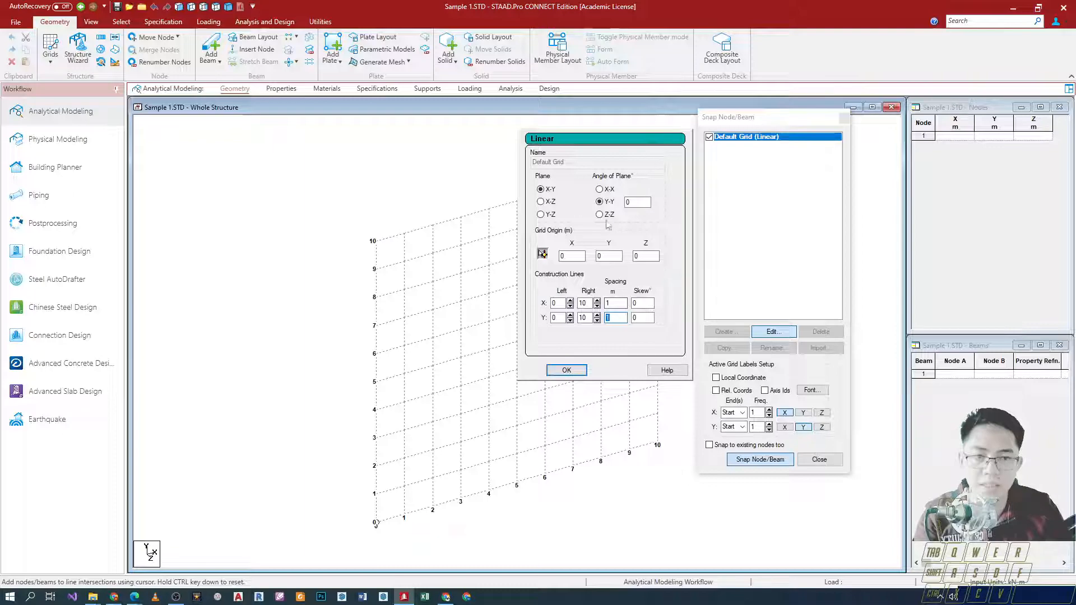
pyautogui.click(566, 370)
pyautogui.press('ctrl')
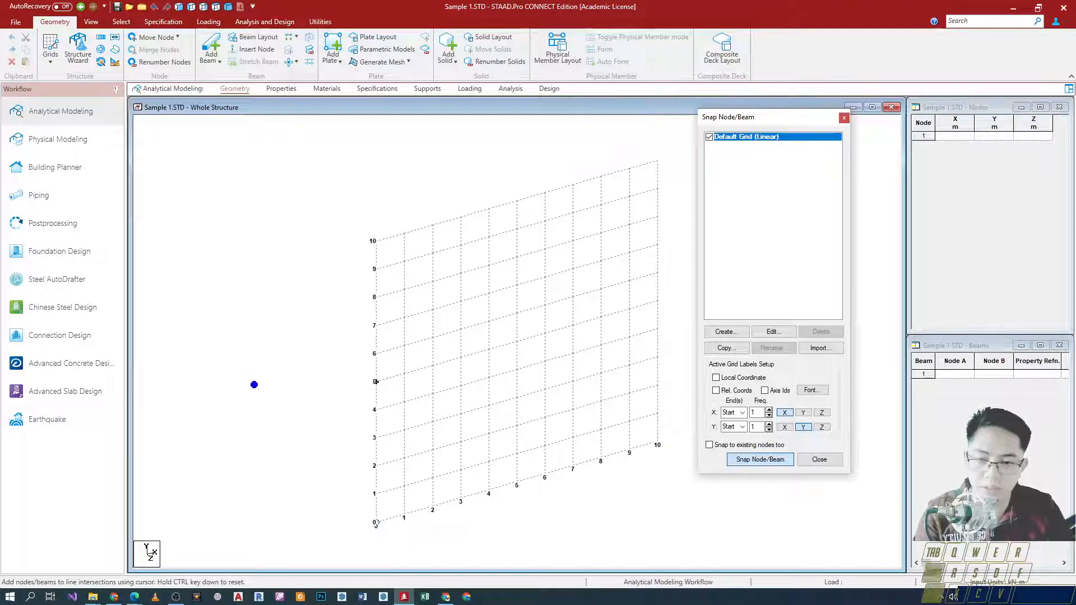
pyautogui.press('r')
pyautogui.keyDown('ctrl'); pyautogui.keyDown('shift'); pyautogui.moveTo(266, 207); pyautogui.dragTo(267, 352); pyautogui.keyUp('shift'); pyautogui.keyUp('ctrl')
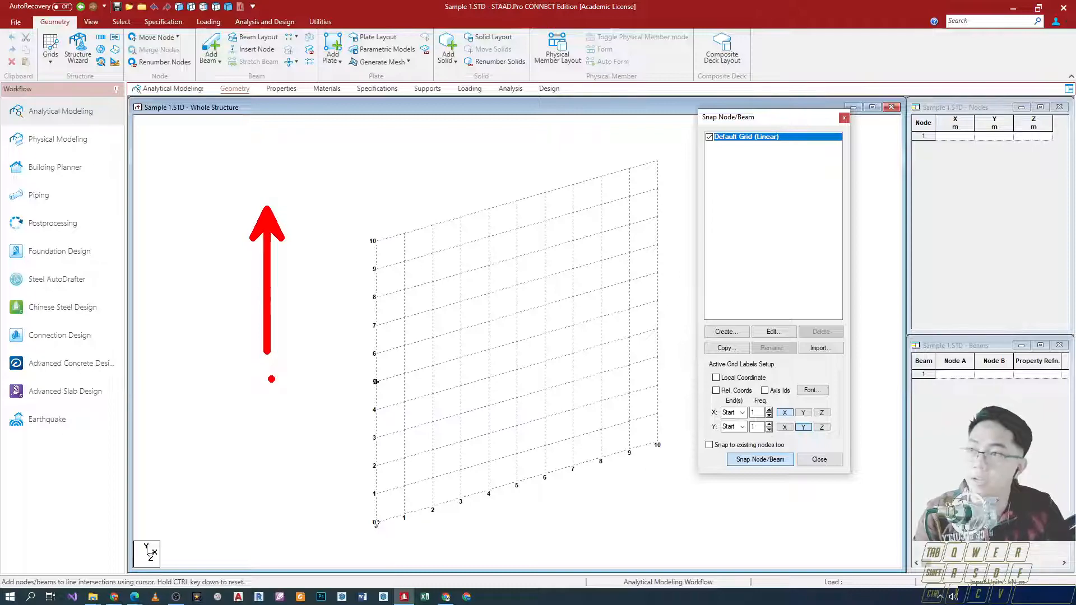
pyautogui.press('g')
pyautogui.keyDown('ctrl'); pyautogui.keyDown('shift'); pyautogui.moveTo(386, 411); pyautogui.dragTo(271, 353); pyautogui.keyUp('shift'); pyautogui.keyUp('ctrl')
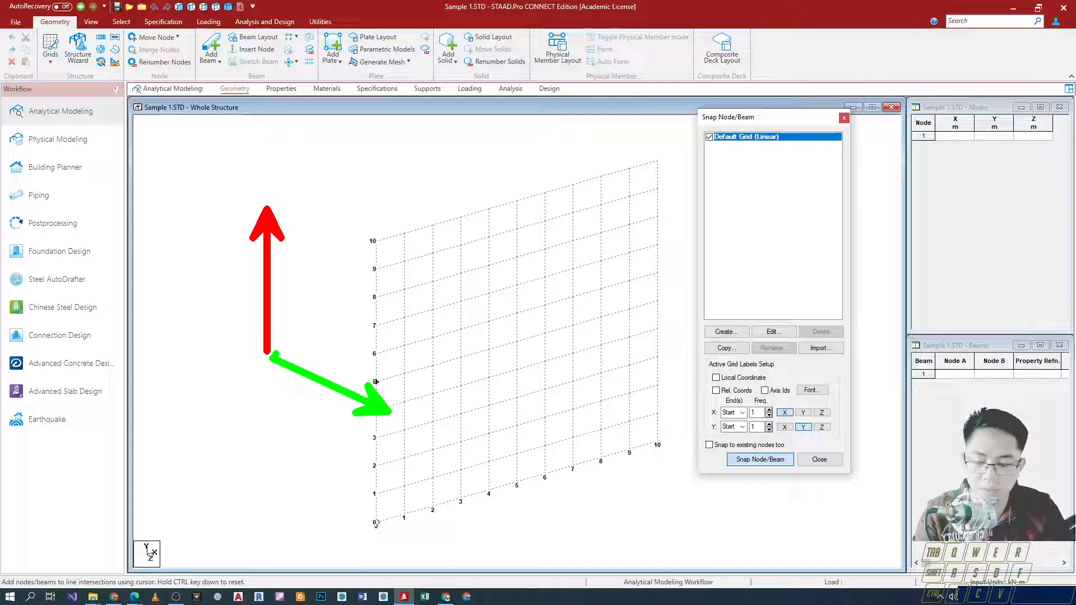
pyautogui.press('b')
pyautogui.moveTo(412, 265)
pyautogui.keyDown('ctrl'); pyautogui.keyDown('shift'); pyautogui.mouseDown()
pyautogui.moveTo(307, 339)
pyautogui.moveTo(274, 349)
pyautogui.mouseUp(); pyautogui.keyUp('shift'); pyautogui.keyUp('ctrl')
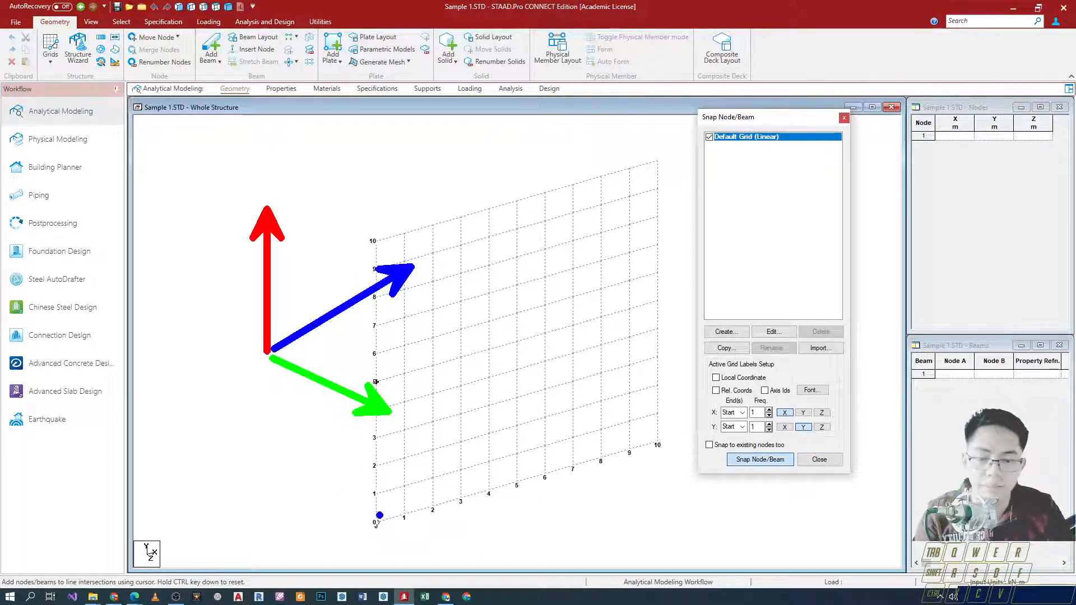
pyautogui.press('Escape')
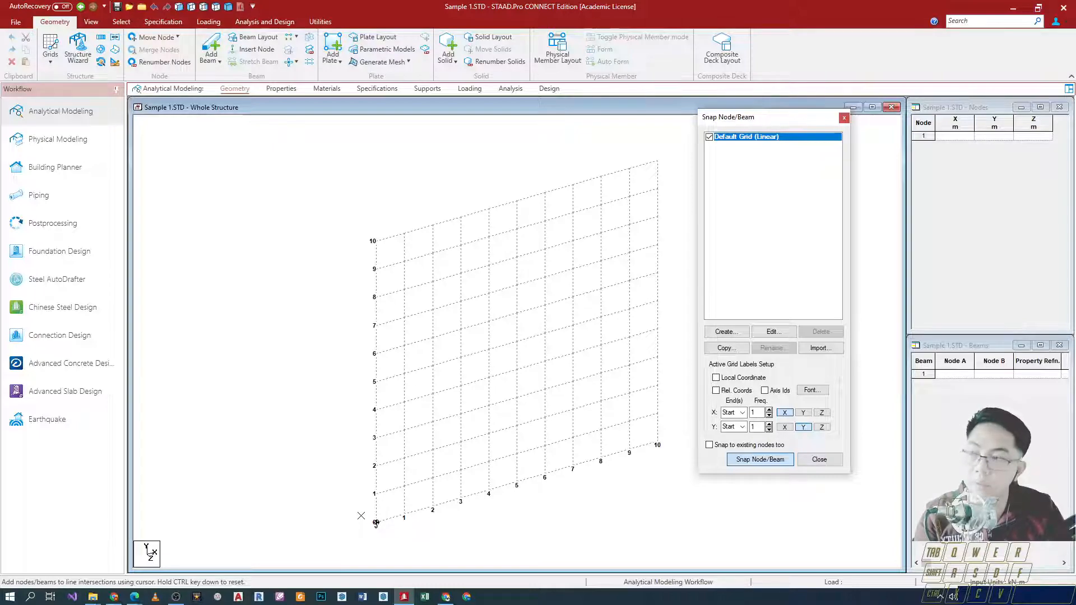
# Step: Place a 5 m beam along the X axis from the grid origin (0, 0) to (5, 0), and end node/beam snapping
pyautogui.click(374, 521)
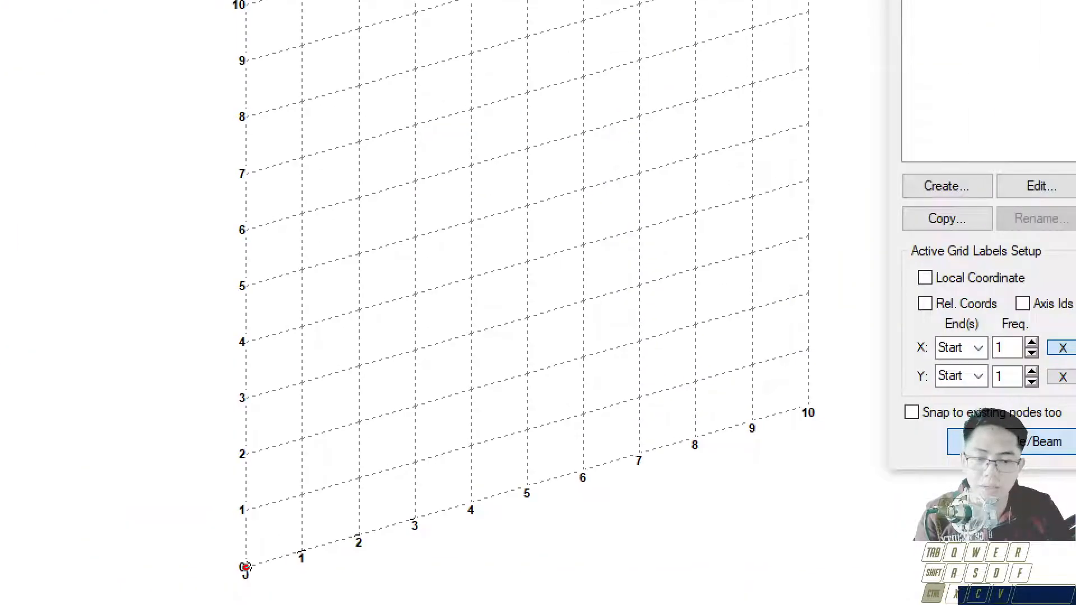
pyautogui.click(527, 485)
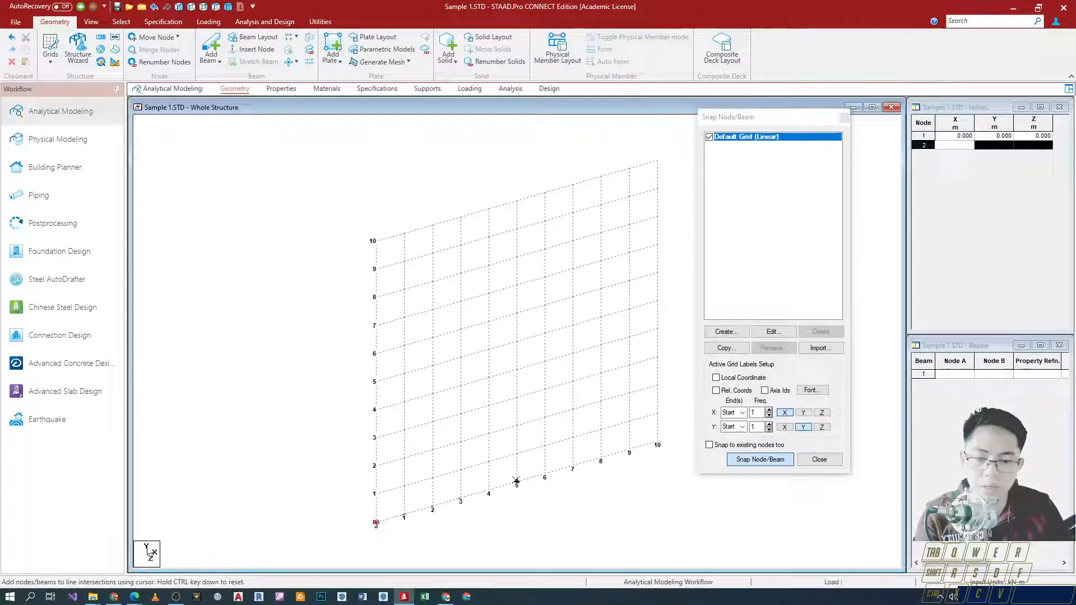
pyautogui.click(516, 481)
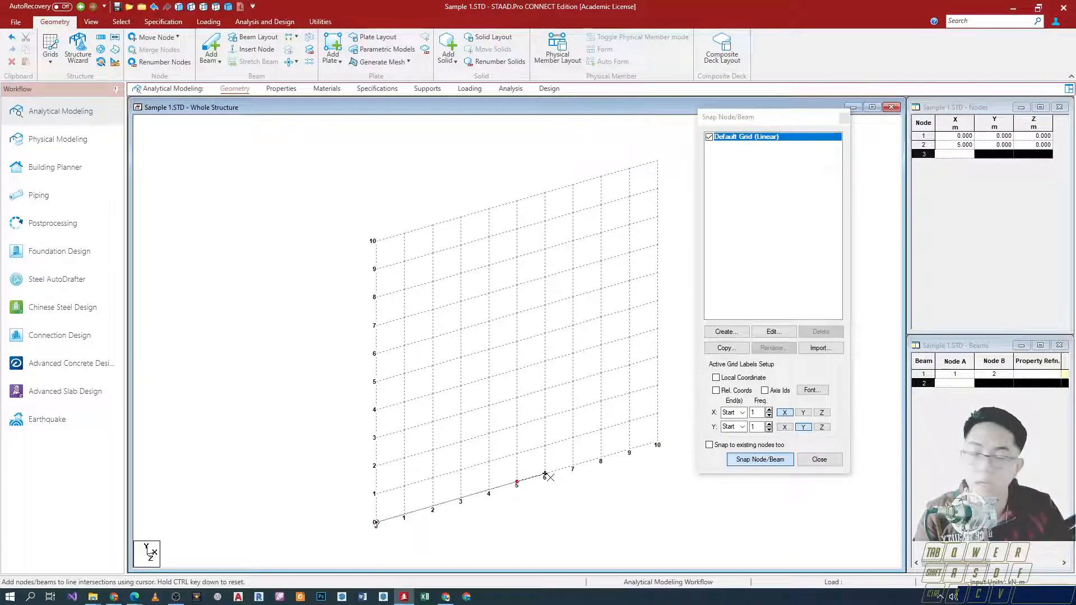
pyautogui.click(515, 482)
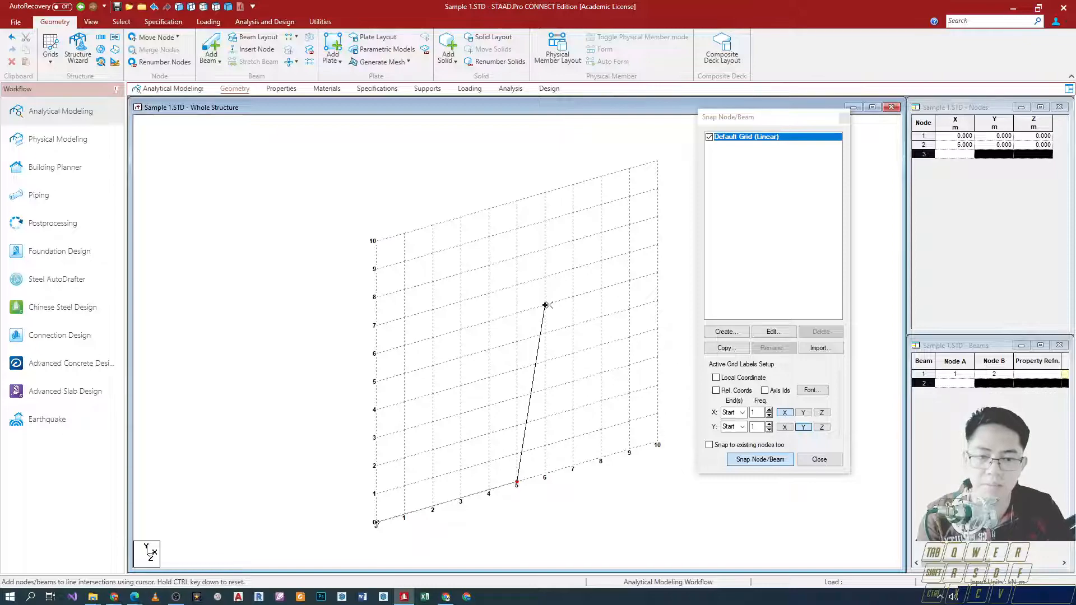
pyautogui.press('Escape')
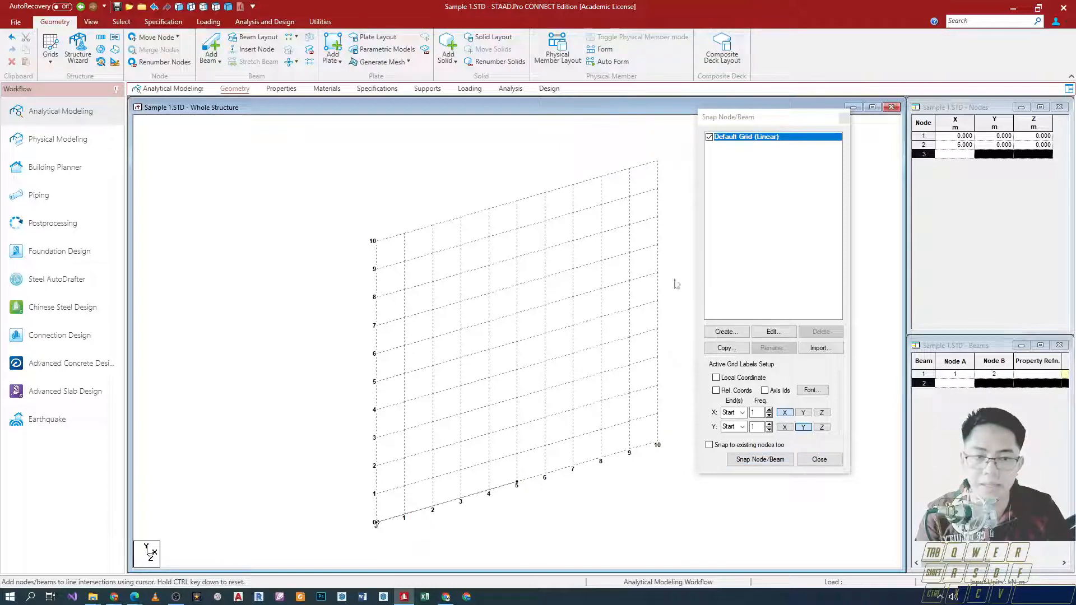
# Step: Arrange the Nodes and Beams tables over the model view, on either side of the Snap Node/Beam dialog
pyautogui.moveTo(741, 119); pyautogui.dragTo(659, 114)
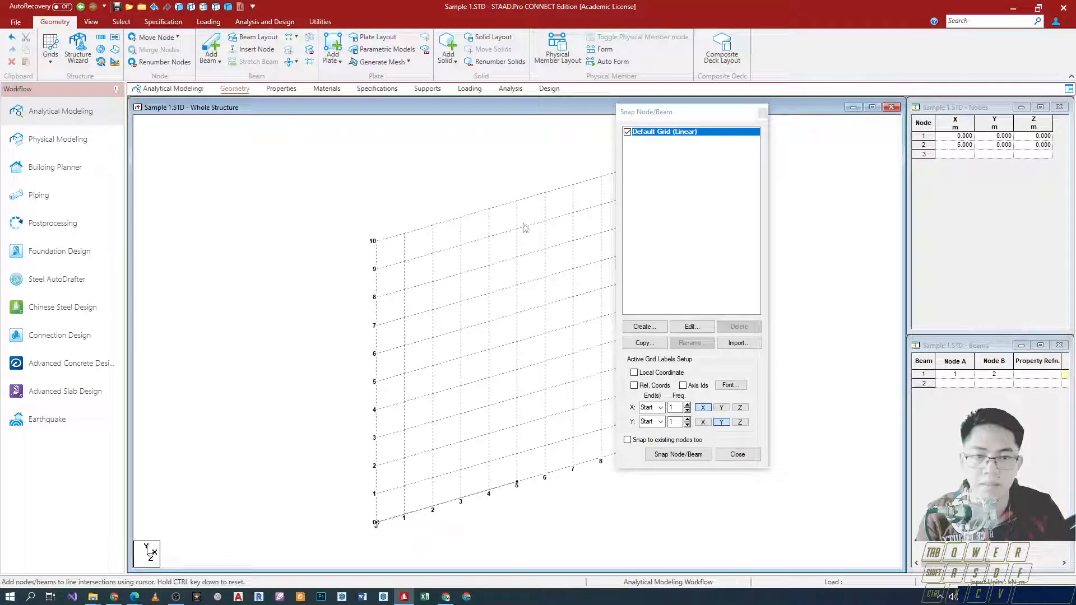
pyautogui.moveTo(680, 120); pyautogui.dragTo(558, 117)
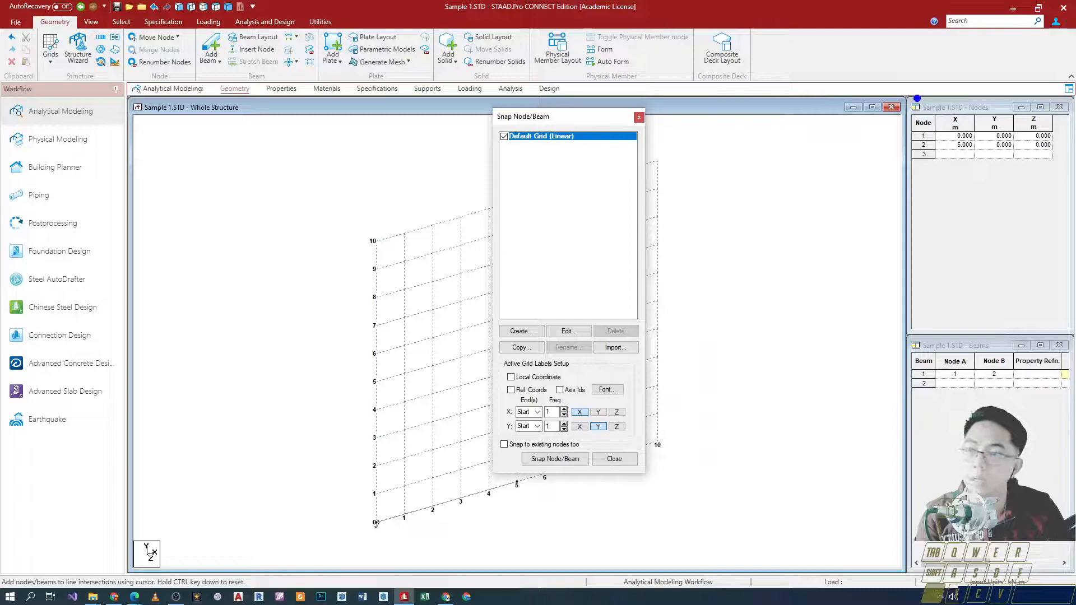
pyautogui.moveTo(899, 87)
pyautogui.mouseDown()
pyautogui.moveTo(999, 150)
pyautogui.moveTo(1070, 166)
pyautogui.moveTo(1071, 177)
pyautogui.mouseUp()
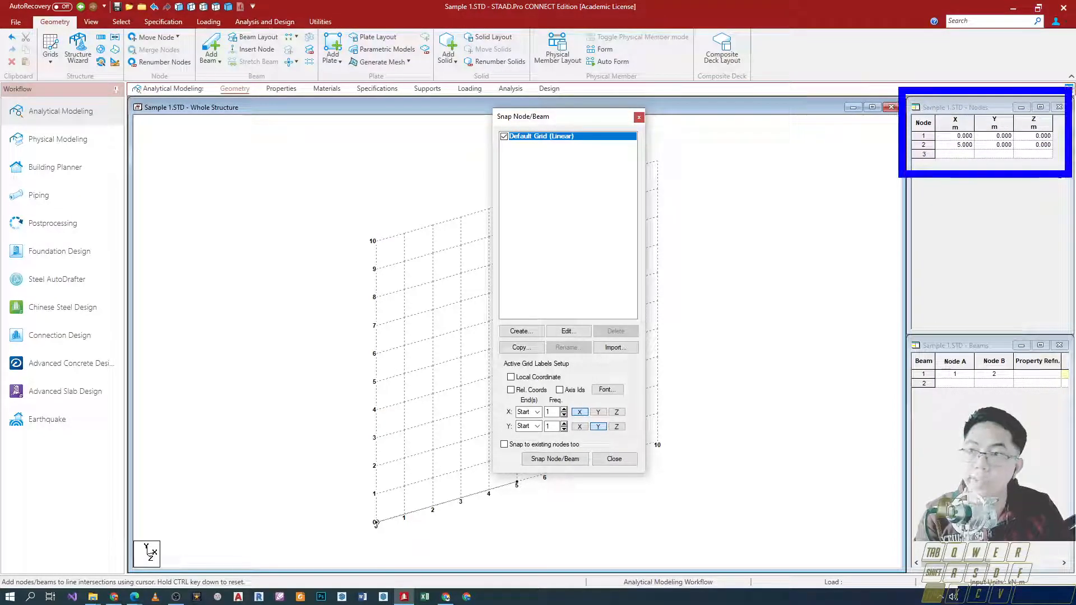
pyautogui.press('Escape')
pyautogui.moveTo(995, 108); pyautogui.dragTo(321, 134)
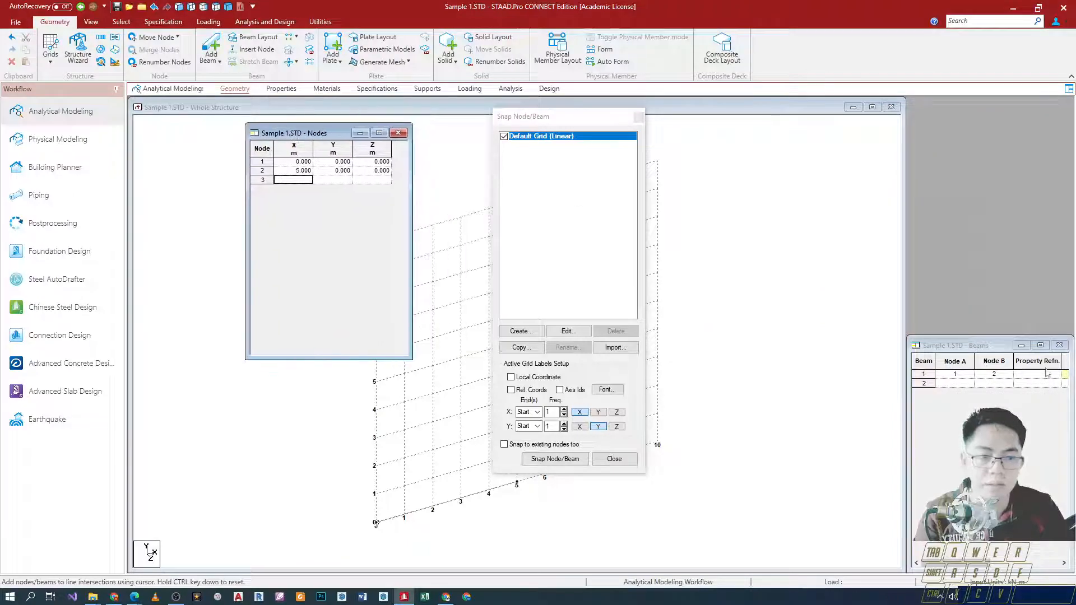
pyautogui.moveTo(1008, 344)
pyautogui.mouseDown()
pyautogui.moveTo(509, 219)
pyautogui.moveTo(728, 139)
pyautogui.moveTo(755, 147)
pyautogui.mouseUp()
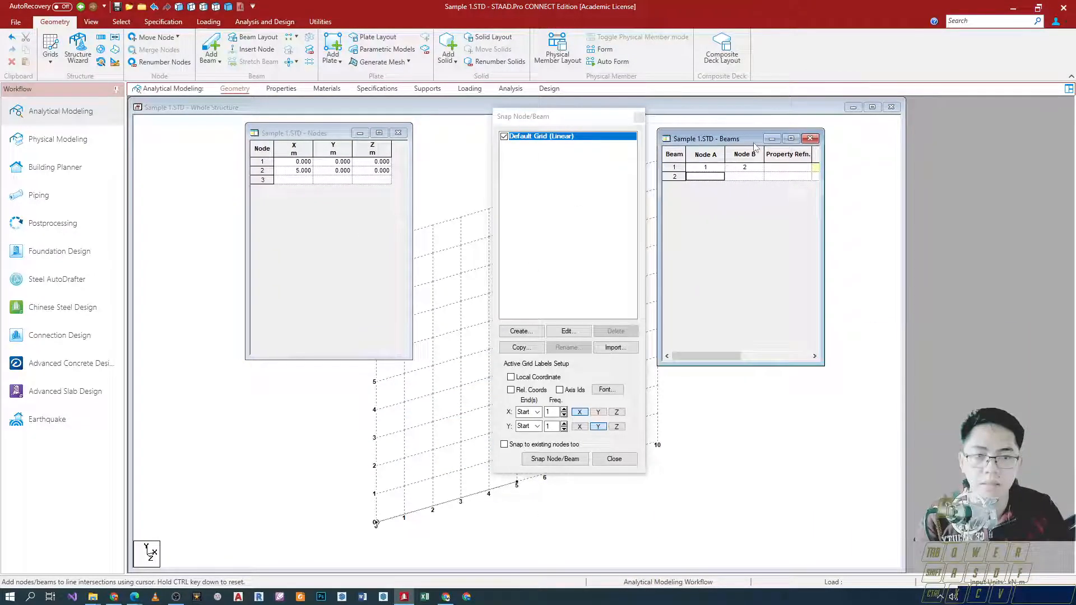
pyautogui.moveTo(535, 106); pyautogui.dragTo(460, 129)
pyautogui.moveTo(295, 132)
pyautogui.mouseDown()
pyautogui.moveTo(303, 152)
pyautogui.moveTo(343, 164)
pyautogui.mouseUp()
pyautogui.hotkey('ctrl', '2')
pyautogui.keyDown('ctrl'); pyautogui.moveTo(710, 117); pyautogui.dragTo(755, 161); pyautogui.keyUp('ctrl')
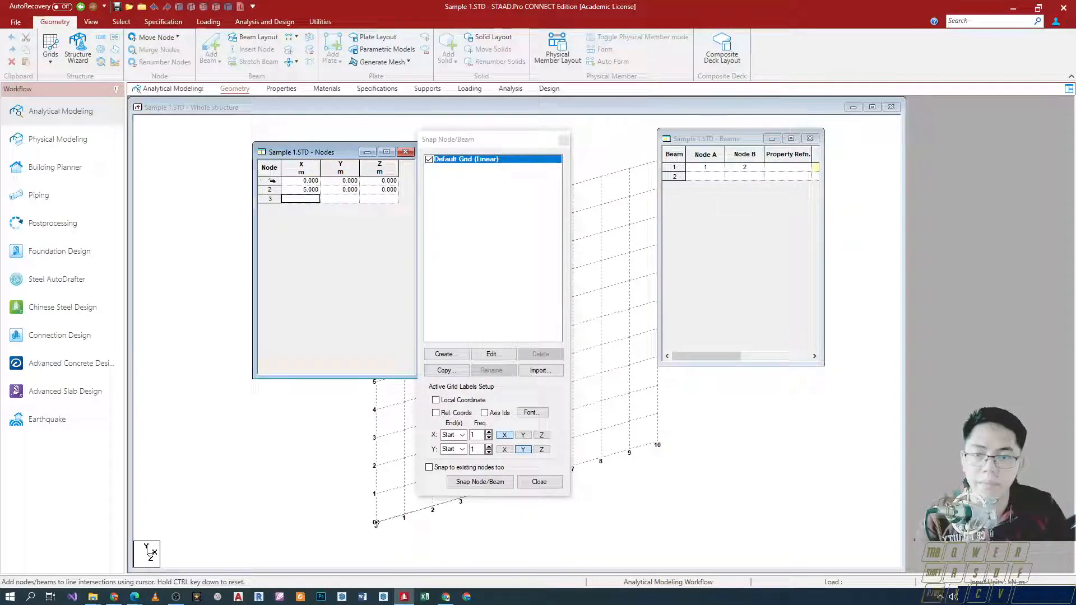
# Step: Highlight nodes 1 and 2 through the Nodes table, and select the origin node in the model to compare it with its table row
pyautogui.click(268, 180)
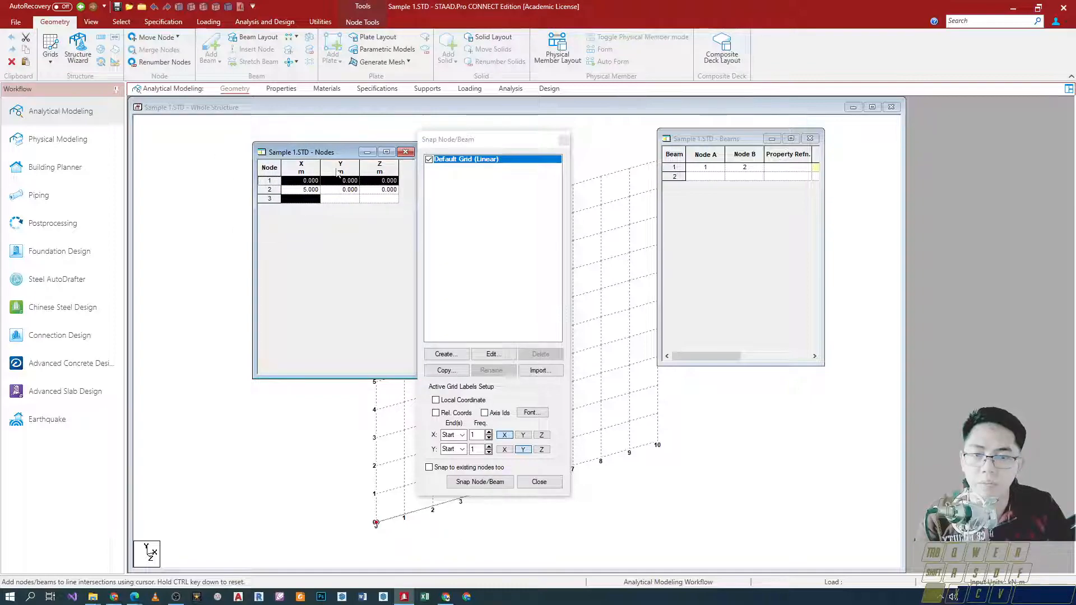
pyautogui.moveTo(464, 140); pyautogui.dragTo(753, 134)
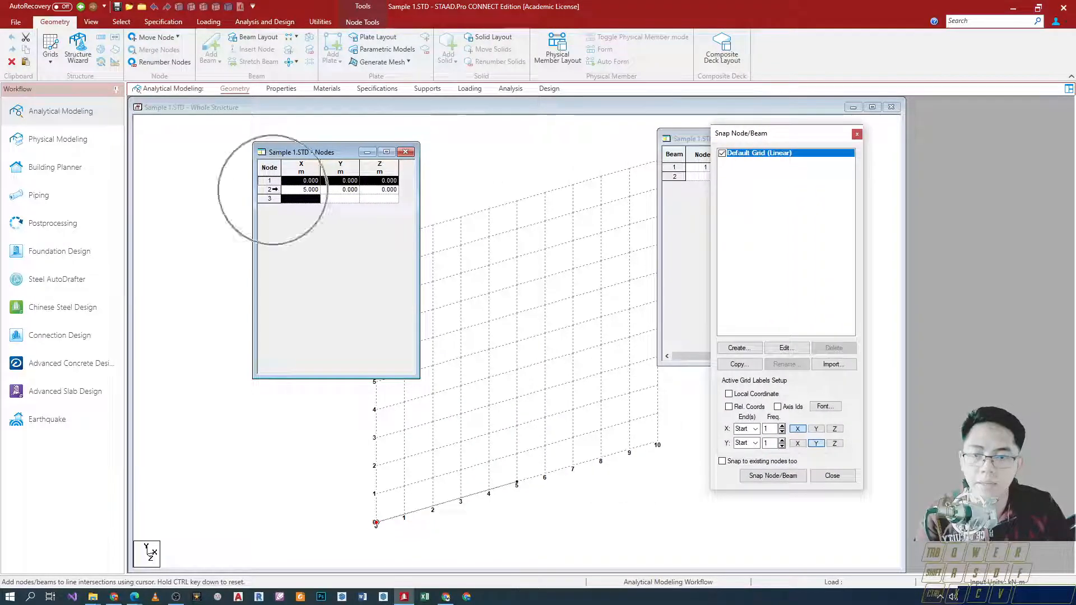
pyautogui.click(274, 189)
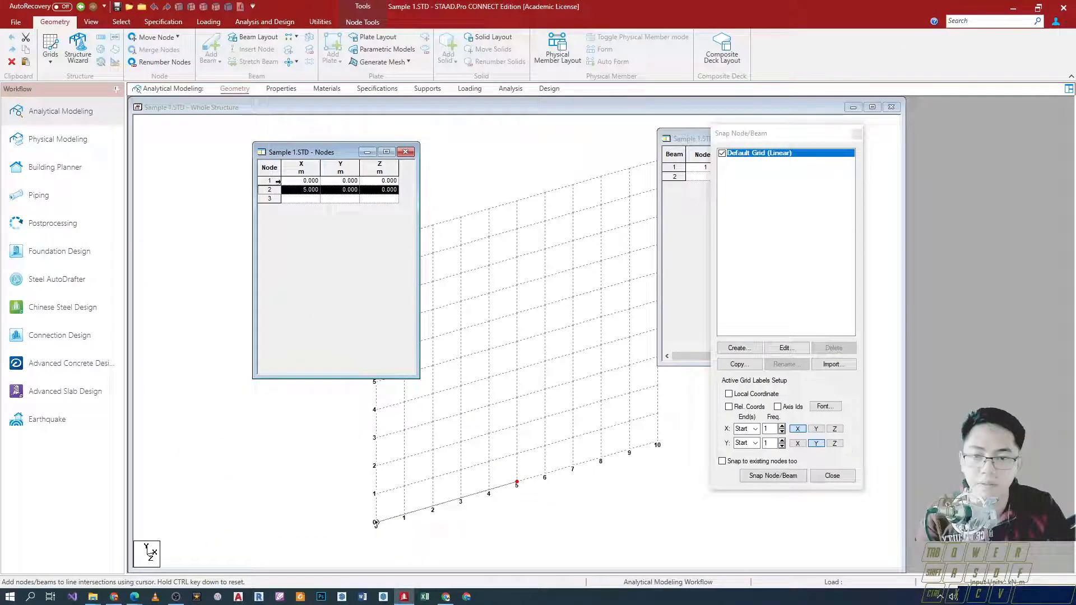
pyautogui.click(376, 523)
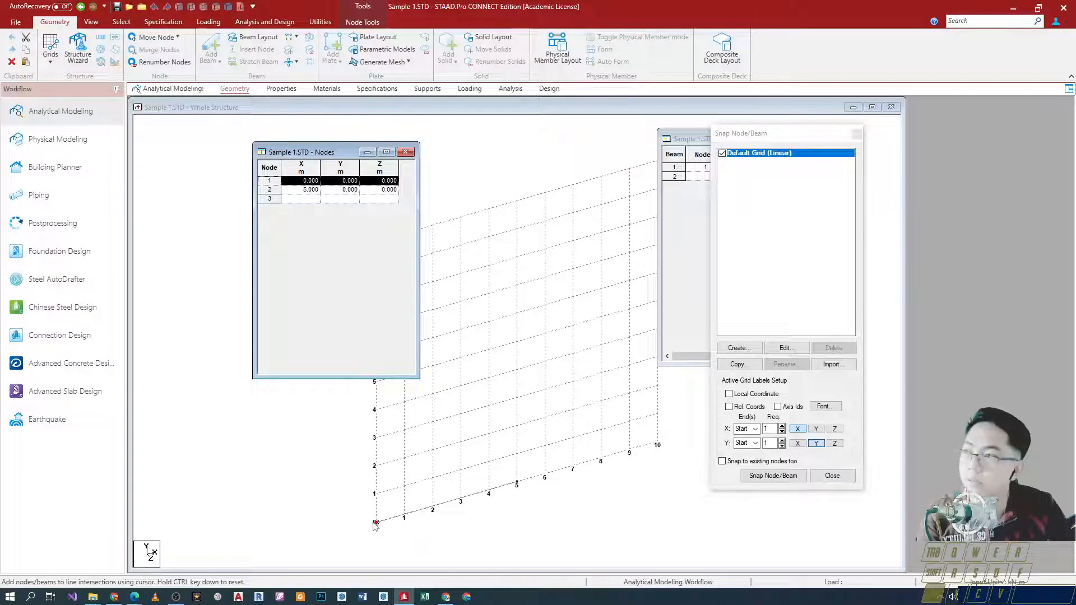
# Step: Highlight beam 1 through the Beams table, and line up the Nodes and Beams tables side by side above the beam
pyautogui.moveTo(690, 138); pyautogui.dragTo(461, 157)
pyautogui.click(441, 186)
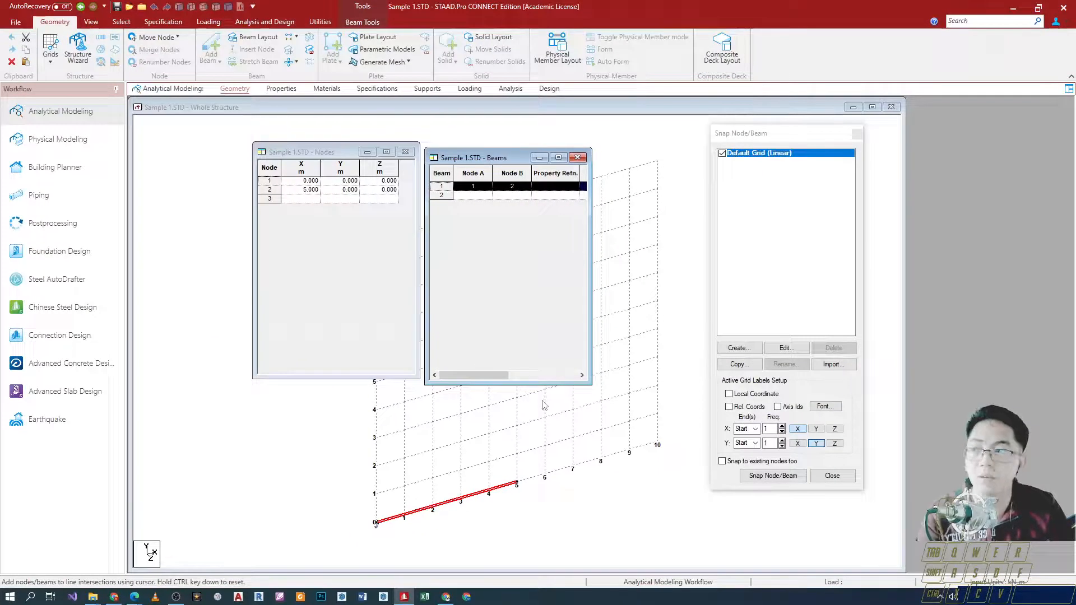
pyautogui.moveTo(500, 158); pyautogui.dragTo(610, 153)
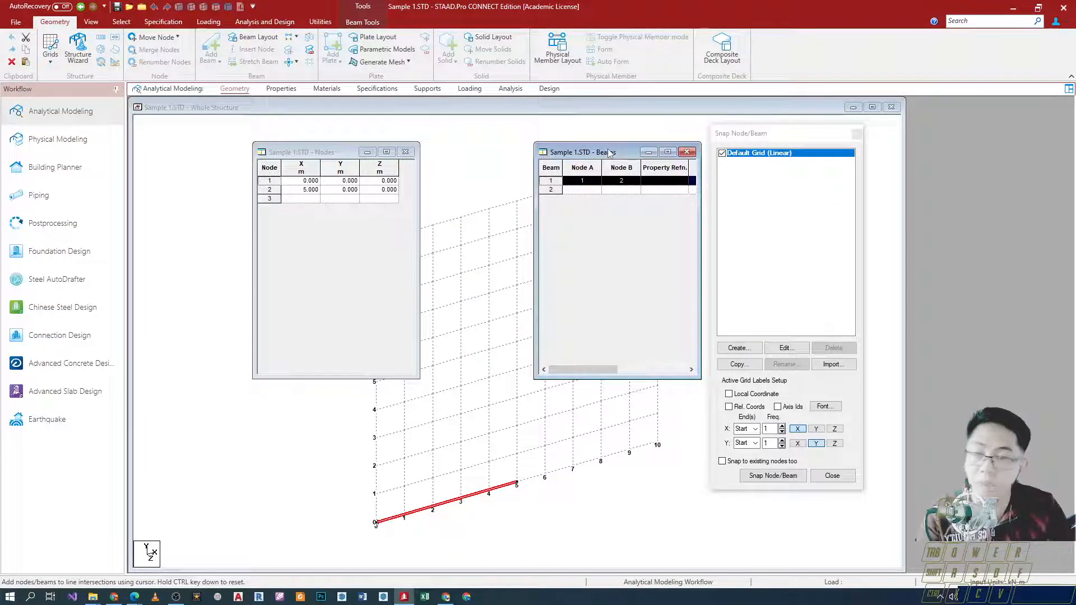
pyautogui.moveTo(343, 153); pyautogui.dragTo(397, 179)
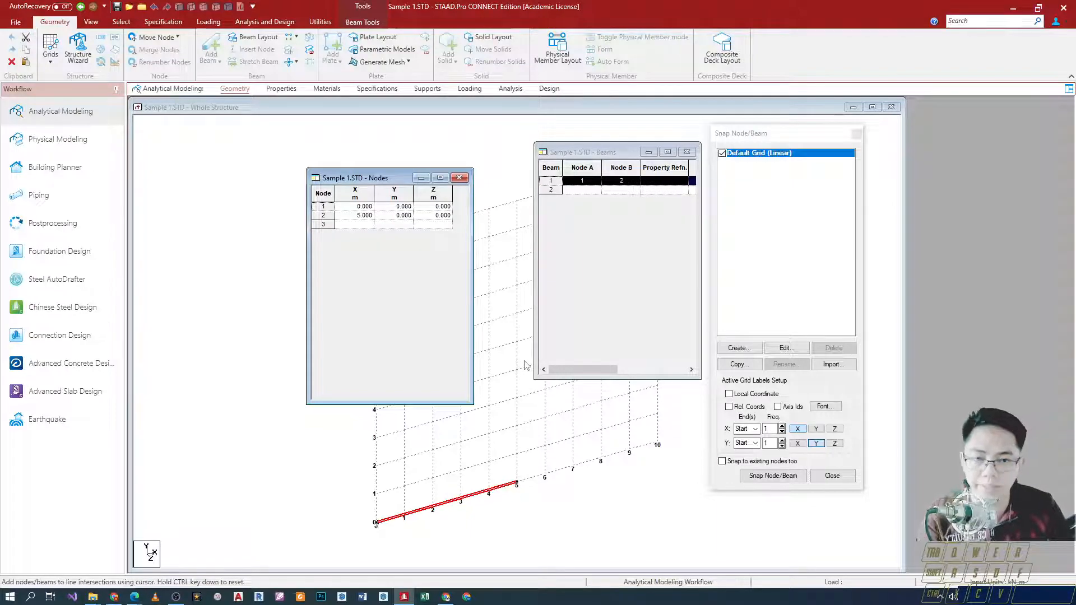
pyautogui.moveTo(399, 184); pyautogui.dragTo(452, 157)
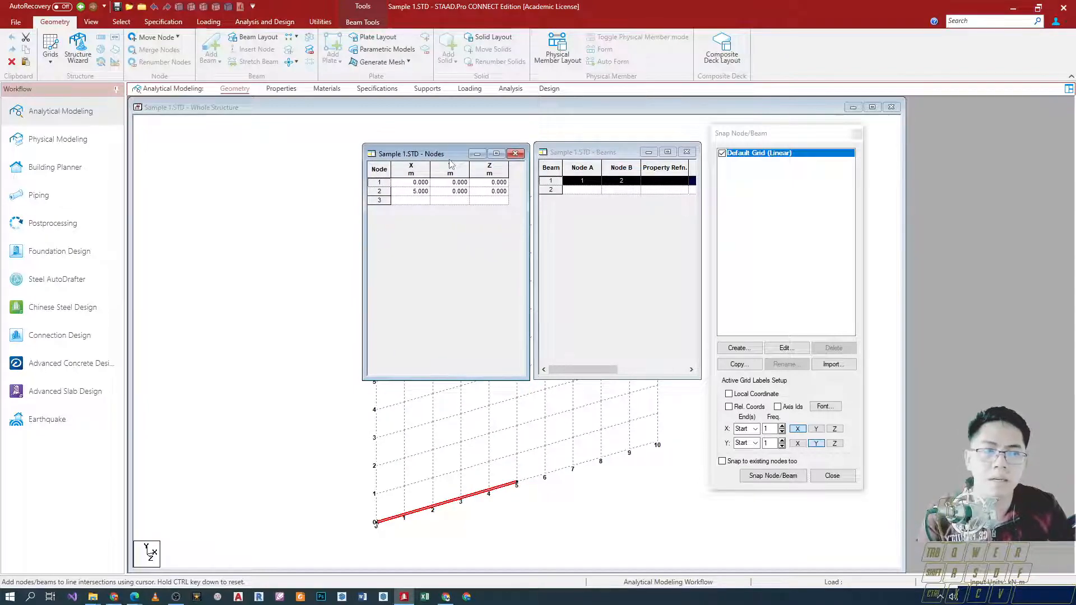
pyautogui.moveTo(457, 159); pyautogui.dragTo(456, 155)
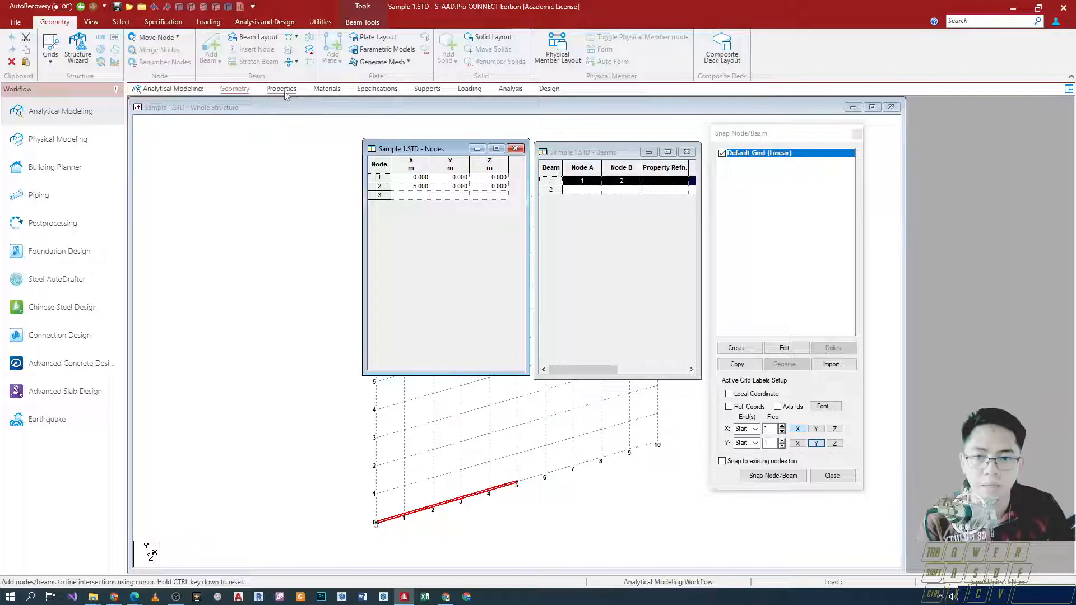
pyautogui.hotkey('ctrl', '2')
pyautogui.keyDown('ctrl'); pyautogui.moveTo(895, 86); pyautogui.dragTo(1074, 604); pyautogui.keyUp('ctrl')
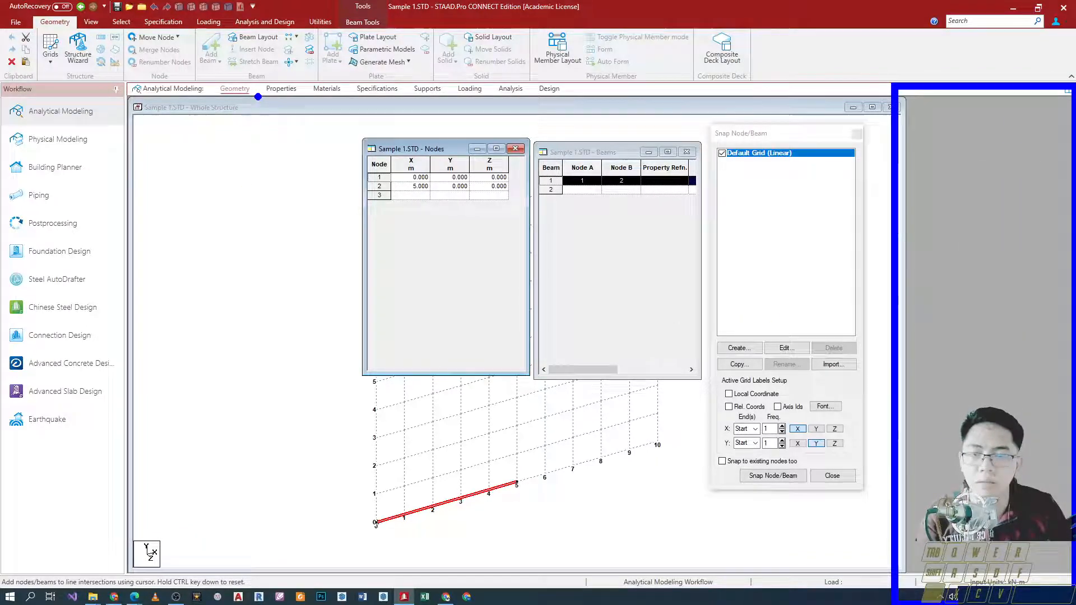
pyautogui.keyDown('ctrl'); pyautogui.moveTo(347, 73); pyautogui.dragTo(406, 101); pyautogui.keyUp('ctrl')
pyautogui.keyDown('ctrl'); pyautogui.moveTo(140, 77); pyautogui.dragTo(206, 107); pyautogui.keyUp('ctrl')
pyautogui.press('Escape')
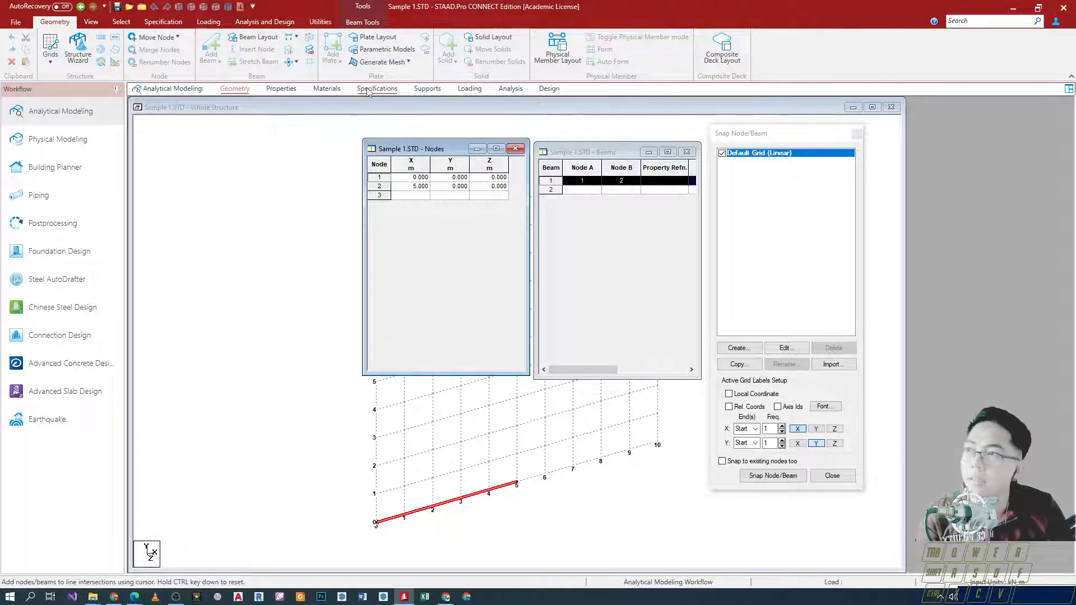
# Step: Switch to the Specifications page and back to Geometry to restore the default layout of the Nodes and Beams tables
pyautogui.click(367, 89)
pyautogui.click(234, 90)
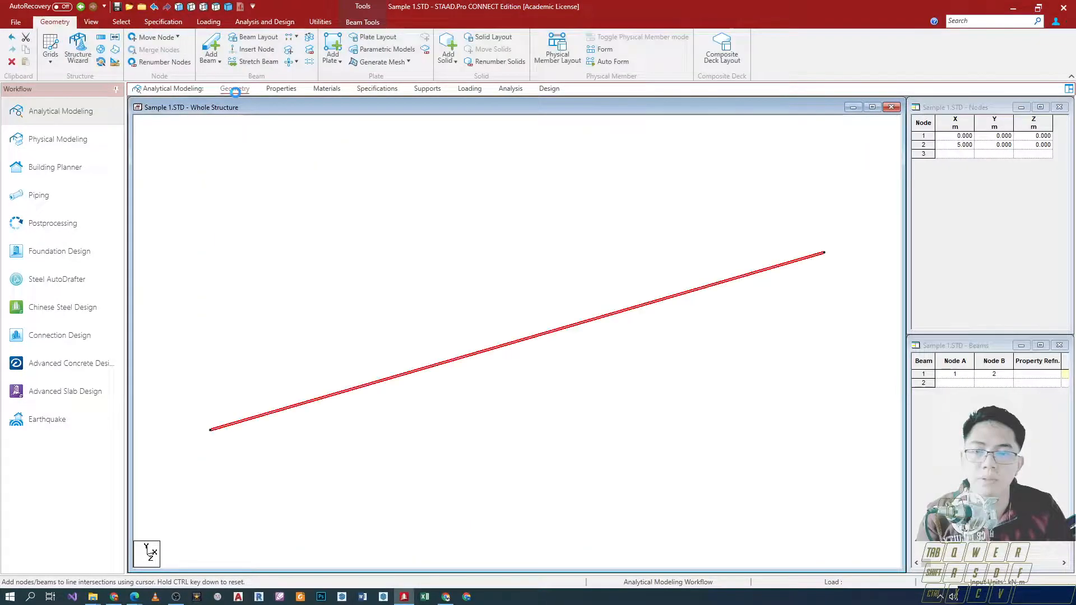
pyautogui.moveTo(888, 74)
pyautogui.keyDown('ctrl'); pyautogui.mouseDown()
pyautogui.moveTo(1074, 535)
pyautogui.moveTo(1068, 555)
pyautogui.mouseUp(); pyautogui.keyUp('ctrl')
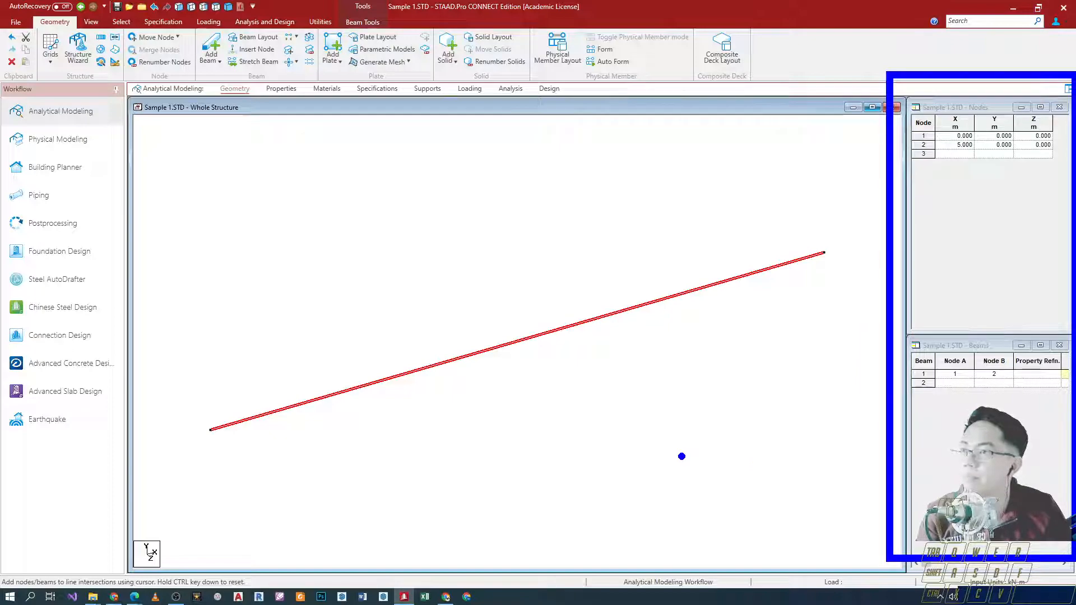
pyautogui.press('Escape')
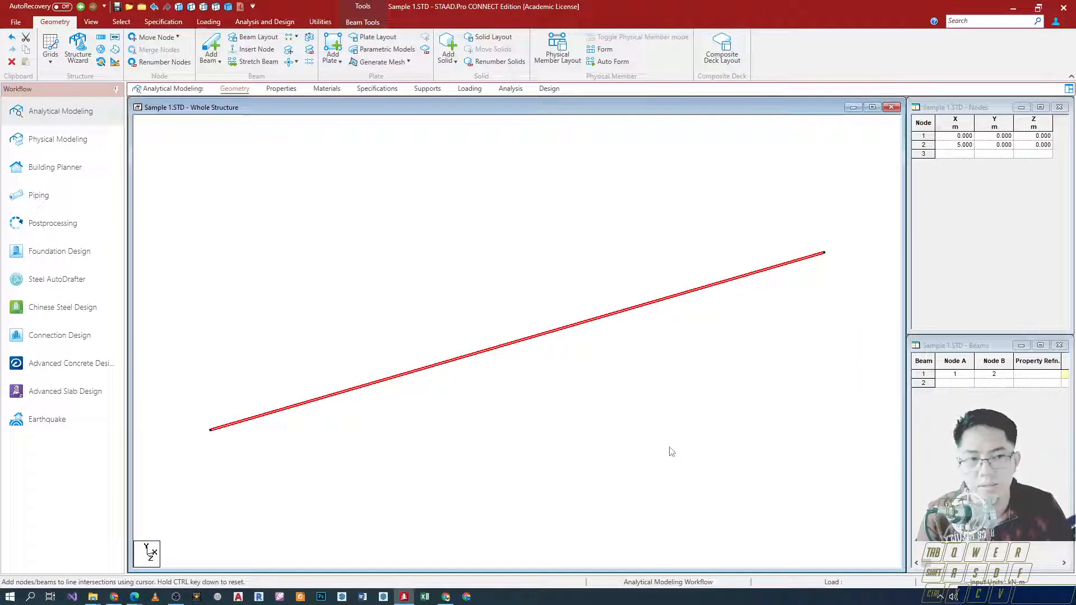
# Step: Select the beam in the model, try to box-select its origin node, and select everything before clearing the selection
pyautogui.scroll(-3, 317, 394)
pyautogui.click(461, 428)
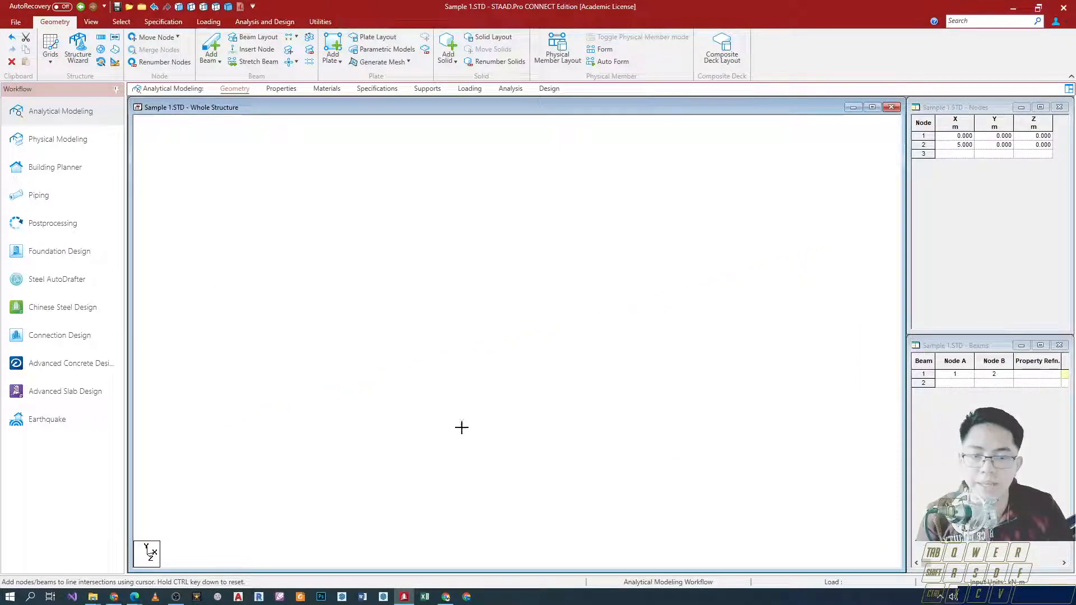
pyautogui.click(454, 360)
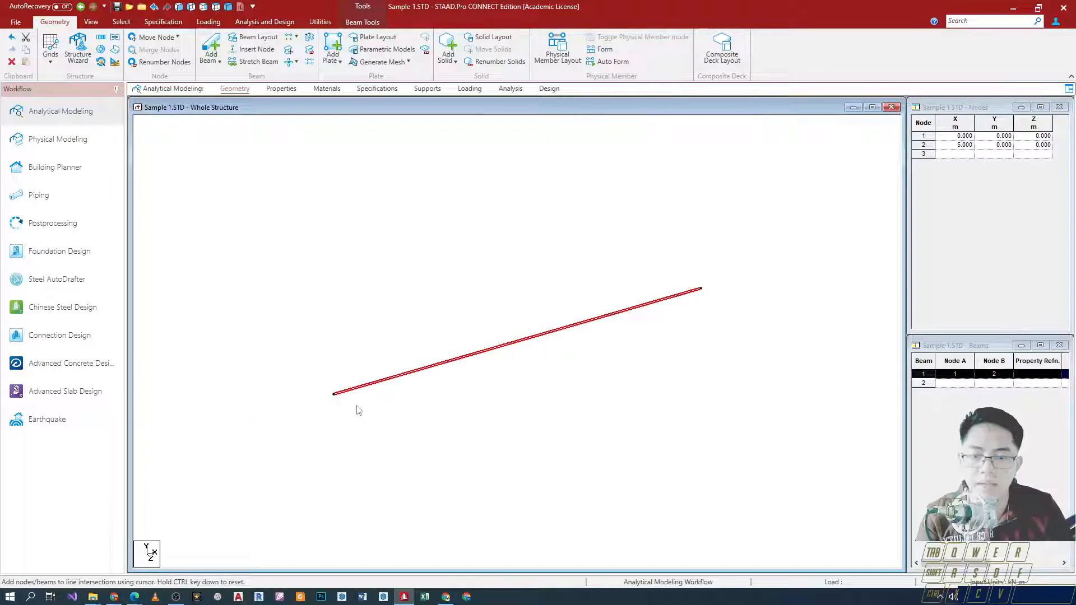
pyautogui.moveTo(326, 388); pyautogui.dragTo(371, 408)
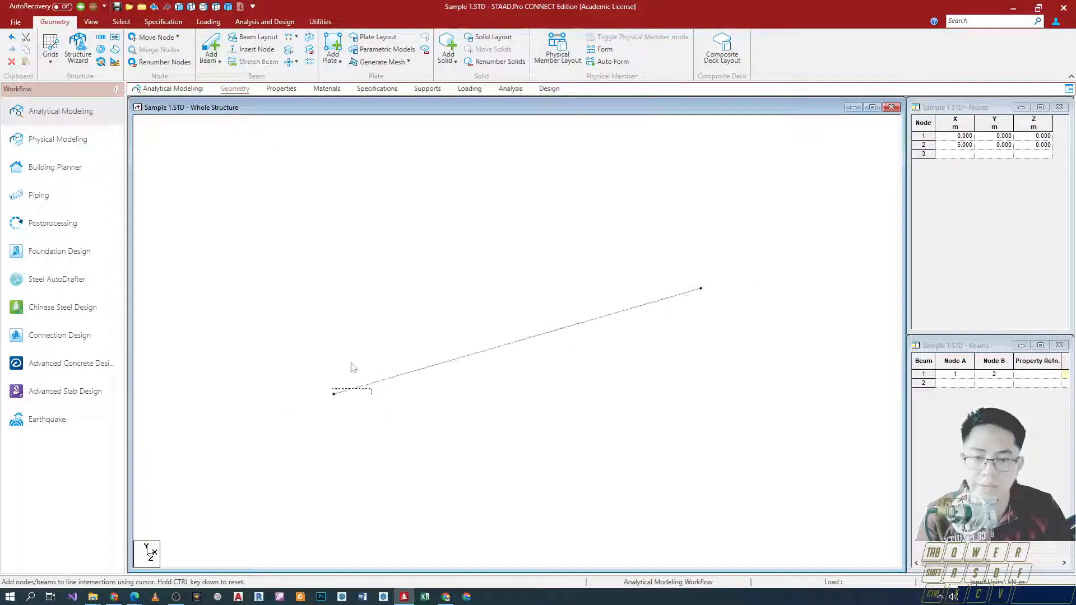
pyautogui.click(730, 317)
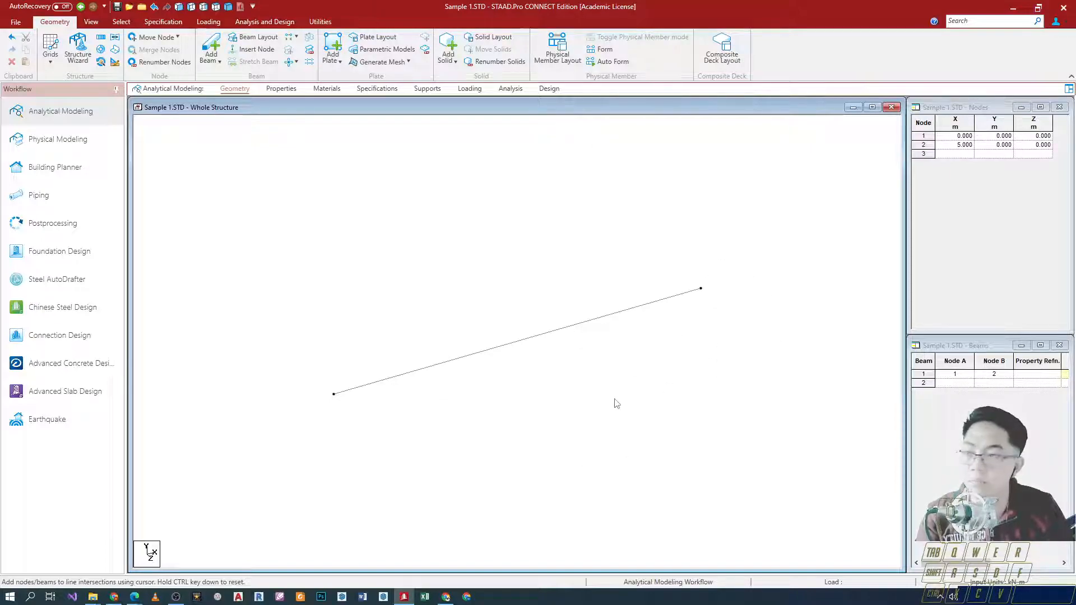
pyautogui.hotkey('ctrl', 'a')
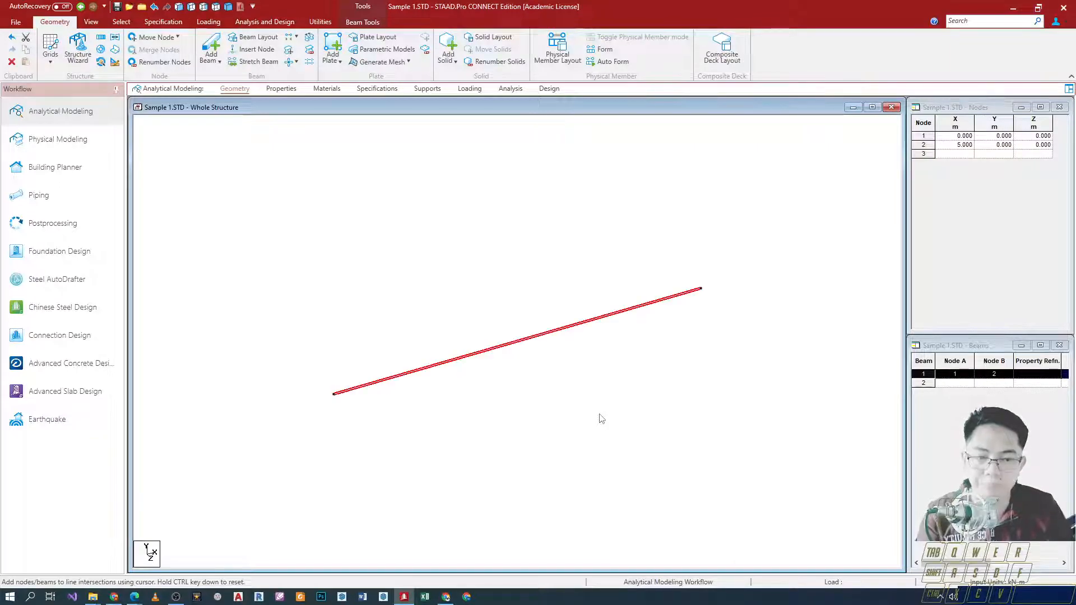
pyautogui.click(601, 419)
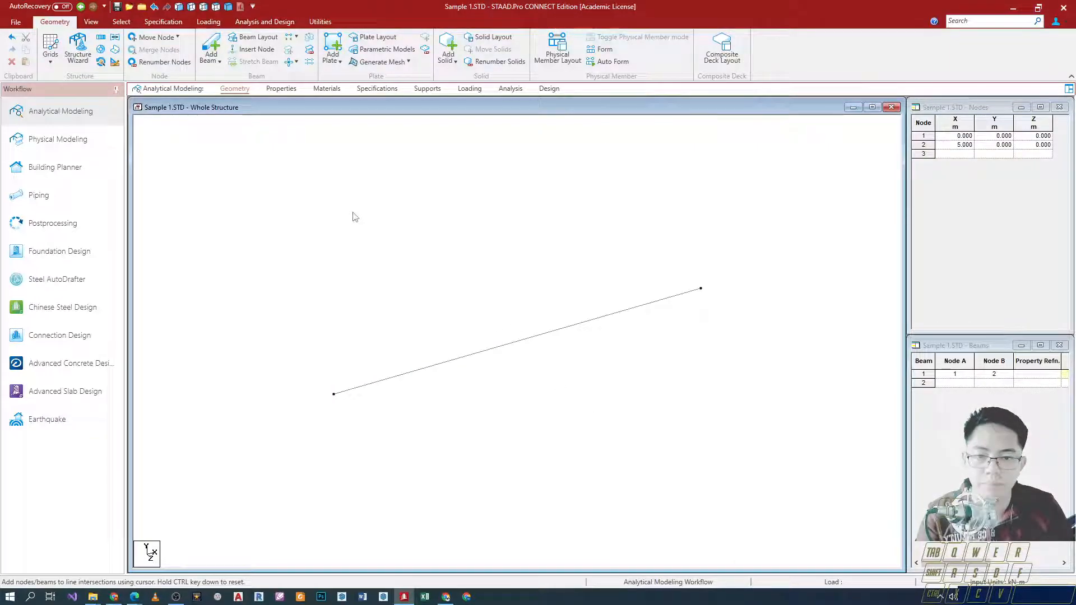
# Step: Set the selection cursor to Beams and select the beam in the model
pyautogui.rightClick(438, 230)
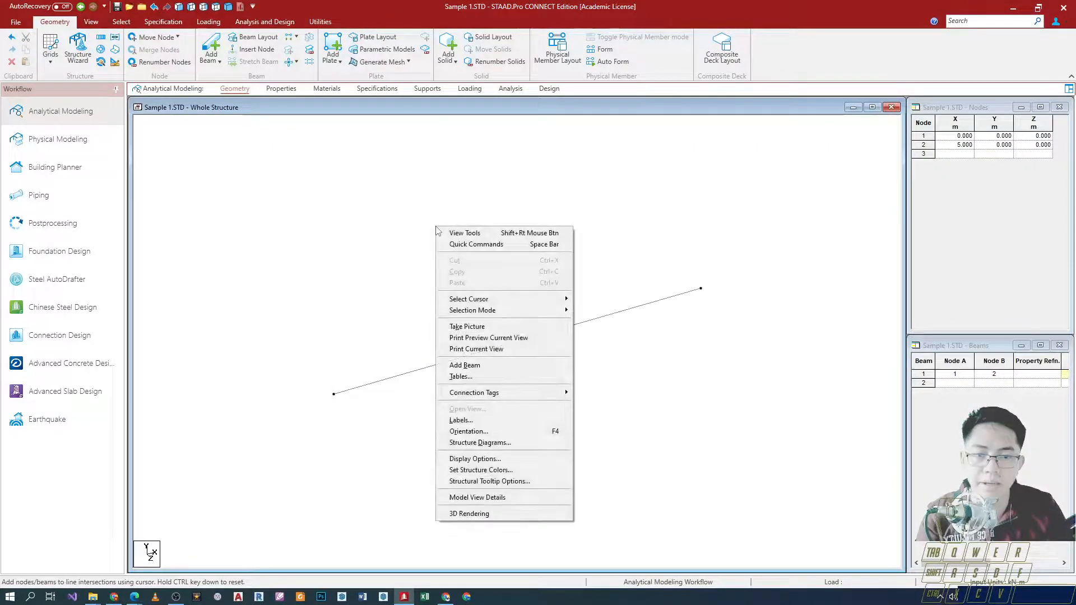
pyautogui.moveTo(509, 301)
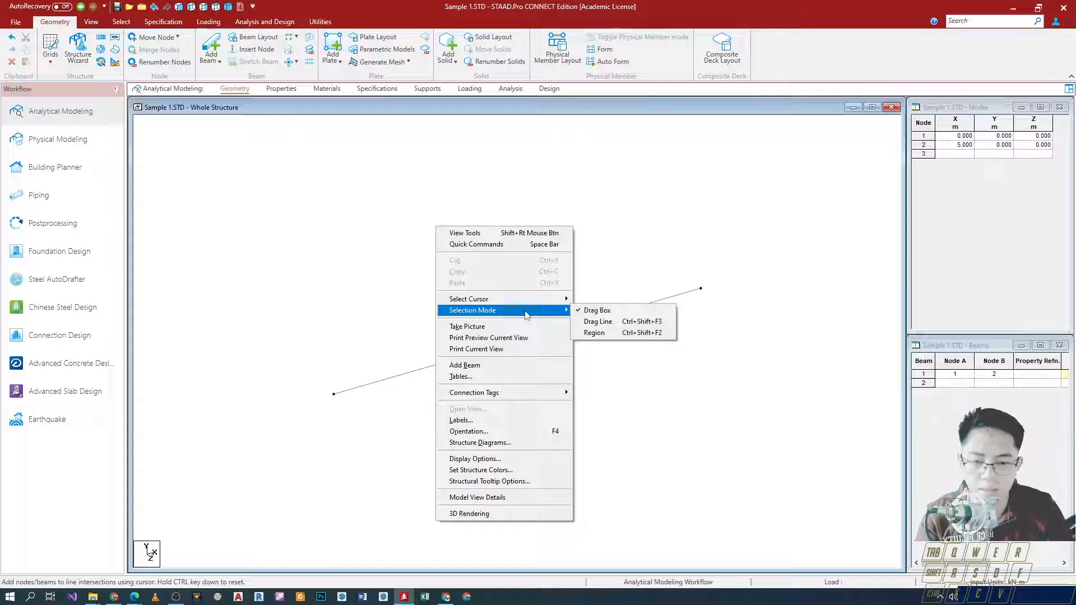
pyautogui.moveTo(558, 298)
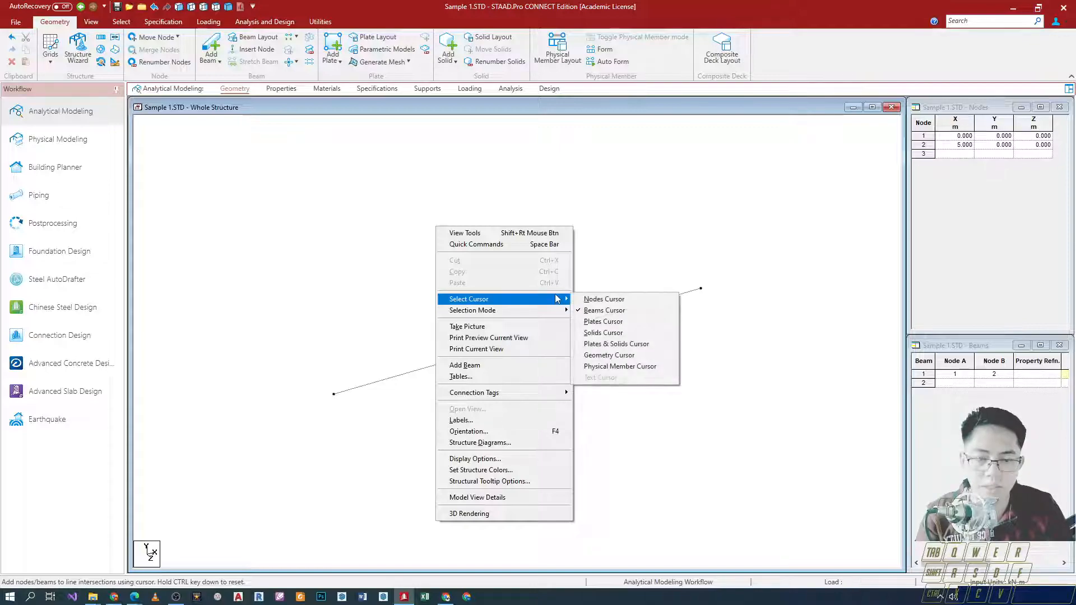
pyautogui.click(587, 311)
pyautogui.click(598, 320)
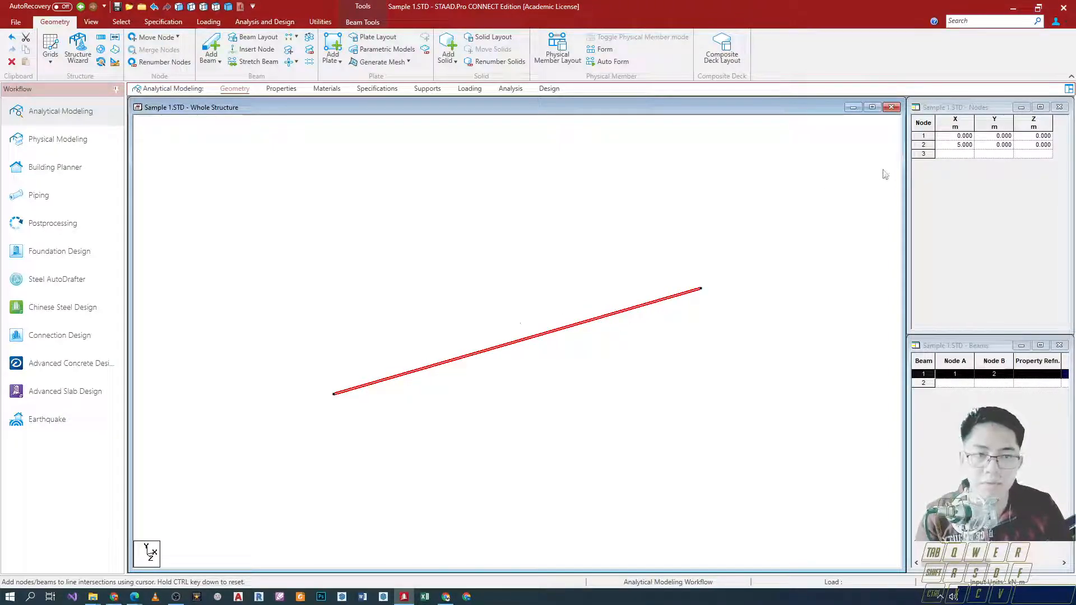
# Step: Examine the commands offered for the selected beam, including Beam Tools, and return to the Geometry commands
pyautogui.rightClick(555, 334)
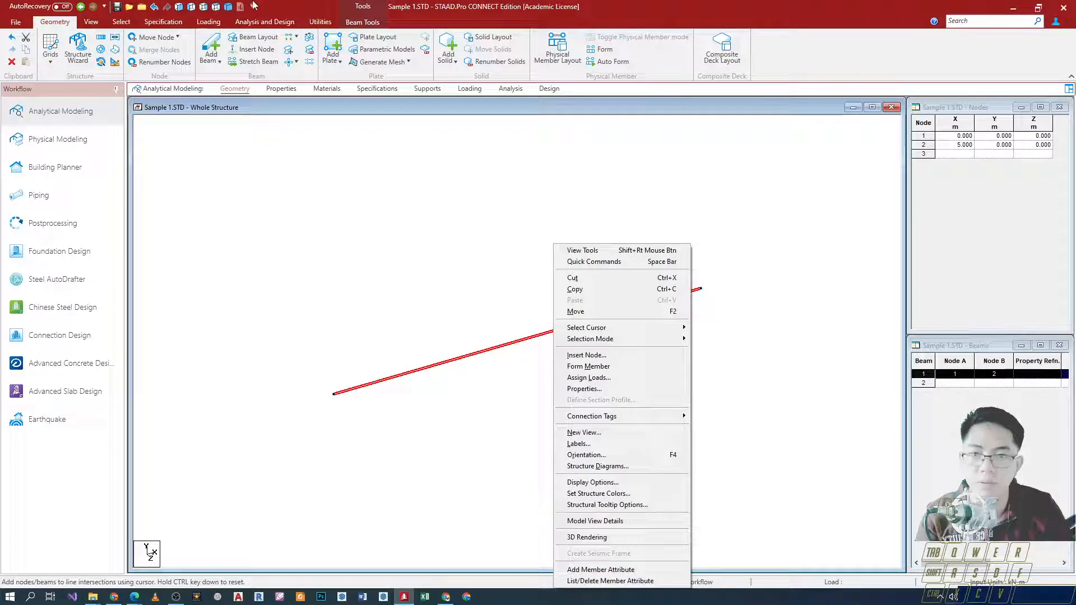
pyautogui.click(363, 22)
pyautogui.click(363, 22)
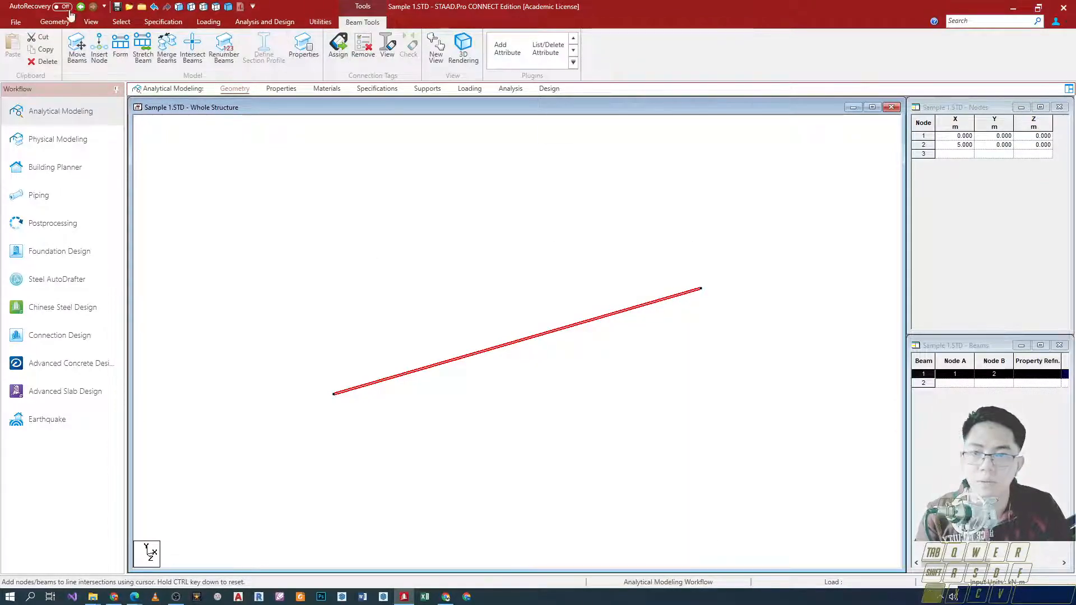
pyautogui.click(66, 26)
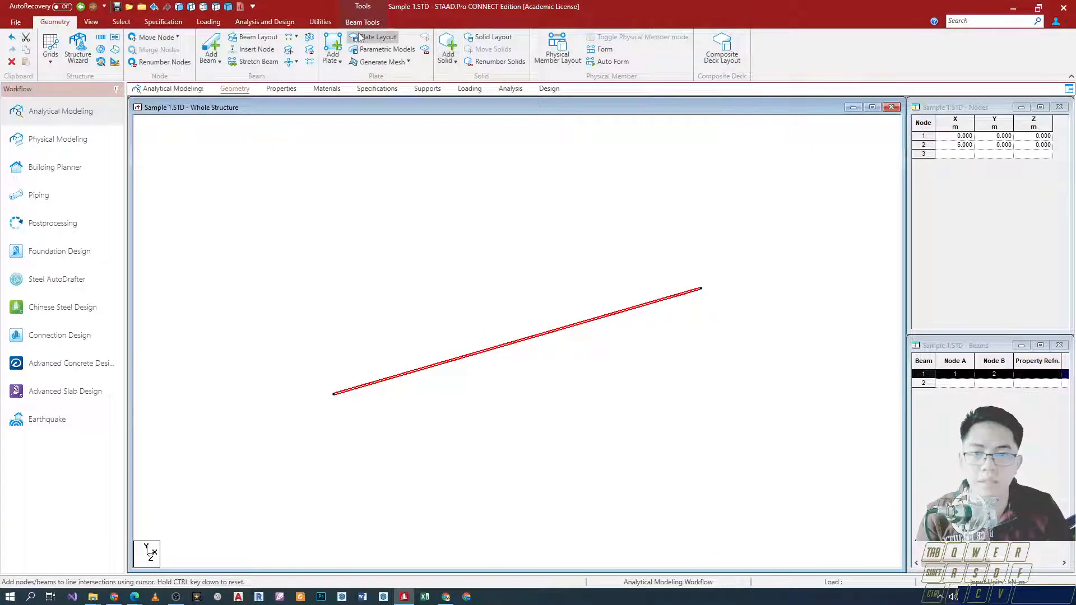
pyautogui.press('Delete')
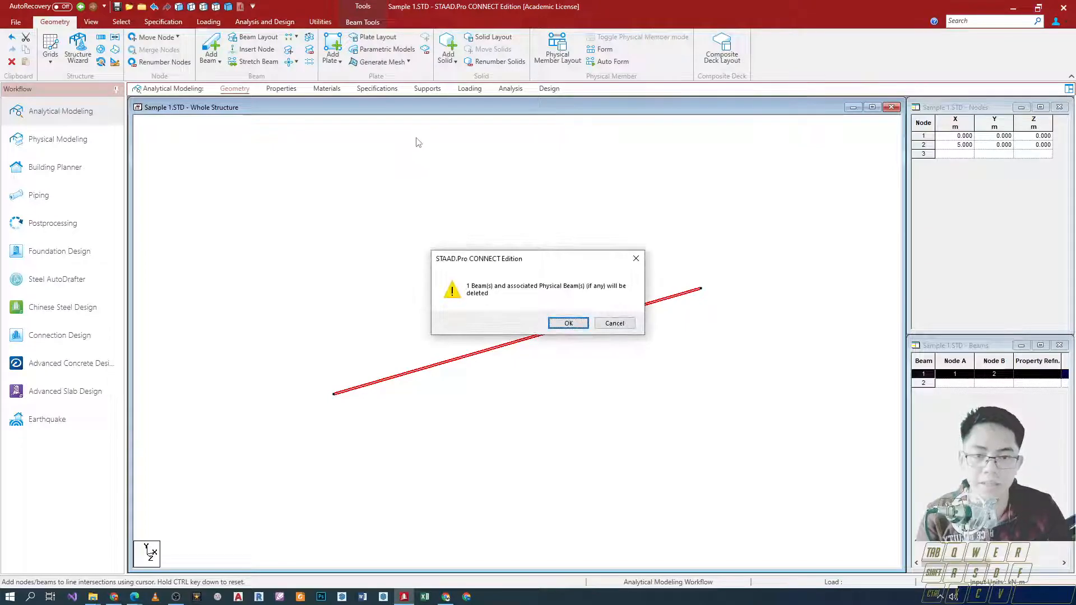
pyautogui.click(634, 259)
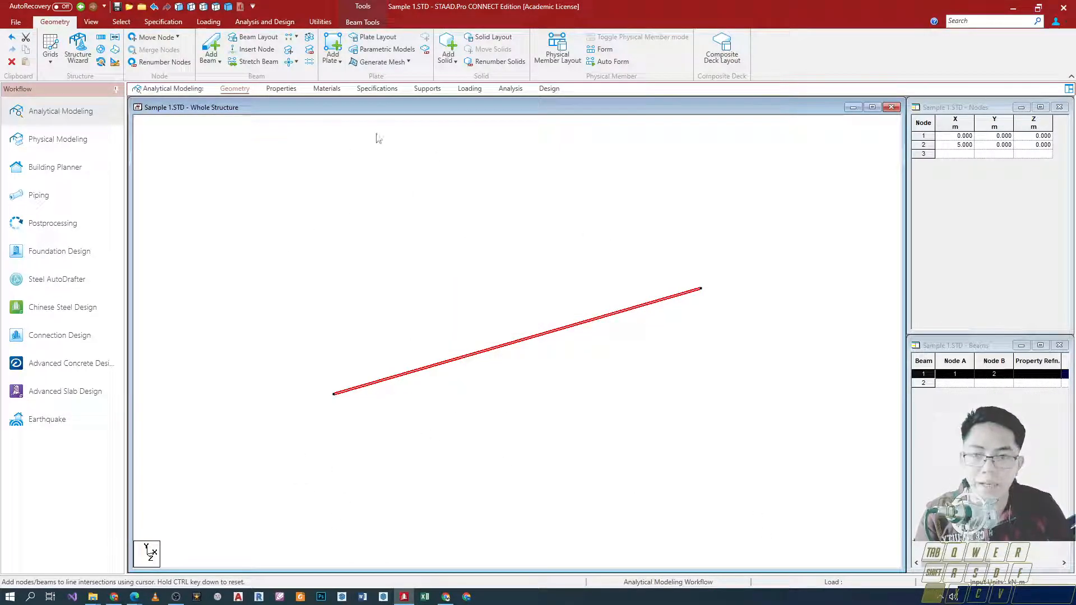
pyautogui.click(408, 275)
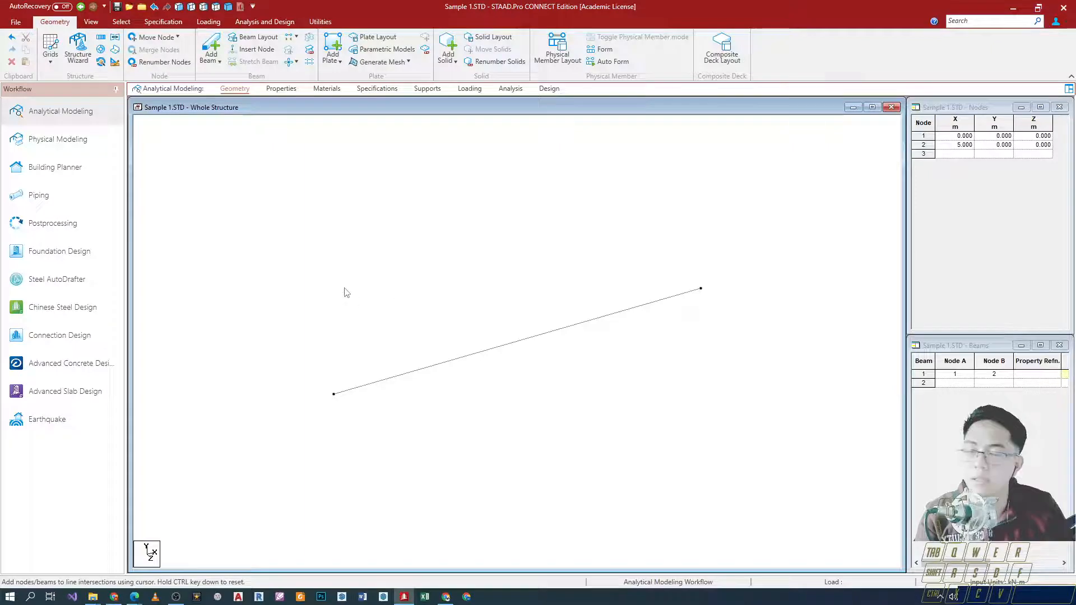
# Step: Select the beam, start deleting it with the Beam Tools Delete command, and move the confirmation message clear of the beam
pyautogui.click(474, 355)
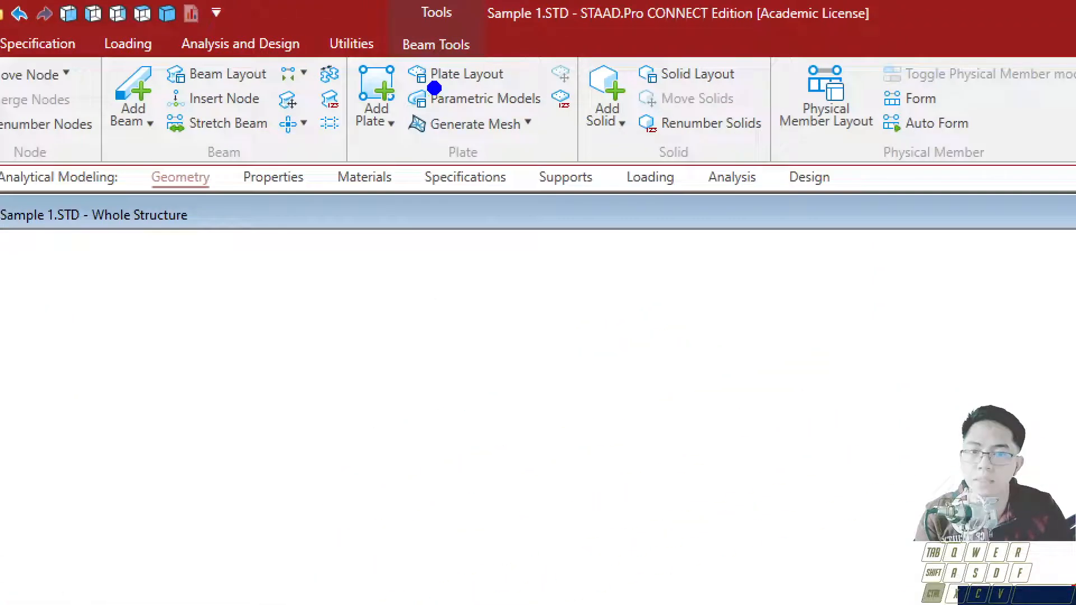
pyautogui.moveTo(436, 49)
pyautogui.keyDown('ctrl'); pyautogui.keyDown('shift'); pyautogui.mouseDown()
pyautogui.moveTo(461, 265)
pyautogui.moveTo(435, 288)
pyautogui.mouseUp(); pyautogui.keyUp('shift'); pyautogui.keyUp('ctrl')
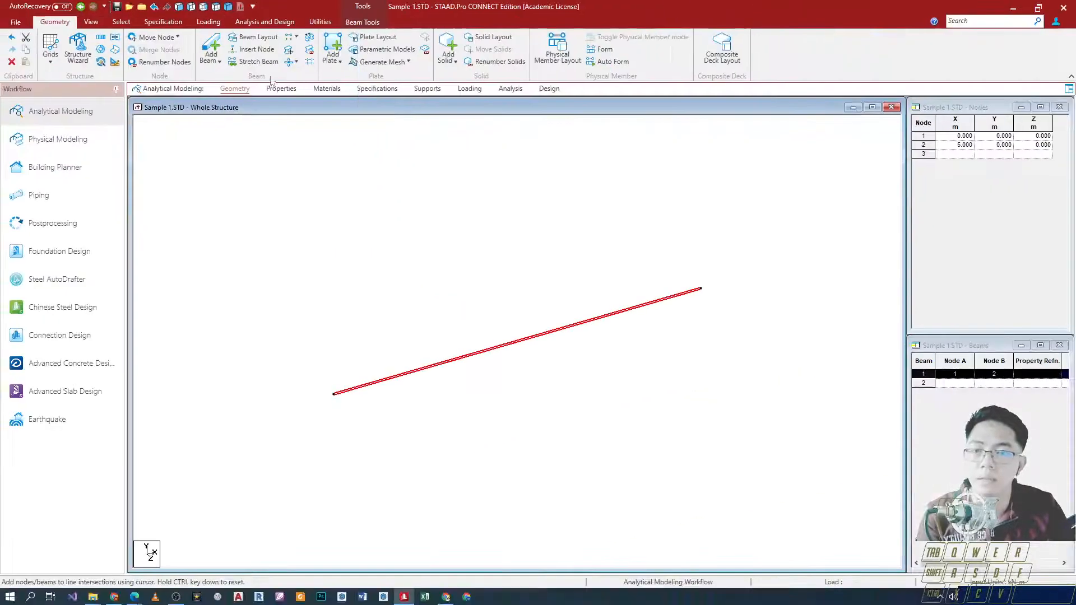
pyautogui.click(362, 22)
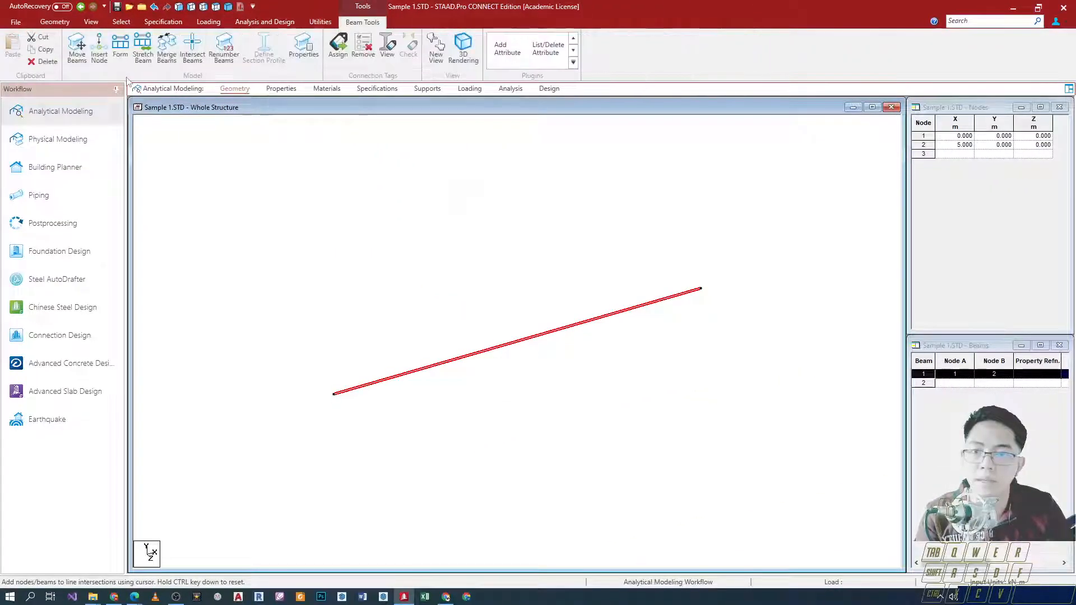
pyautogui.moveTo(16, 50)
pyautogui.keyDown('ctrl'); pyautogui.mouseDown()
pyautogui.moveTo(66, 77)
pyautogui.moveTo(149, 194)
pyautogui.mouseUp(); pyautogui.keyUp('ctrl')
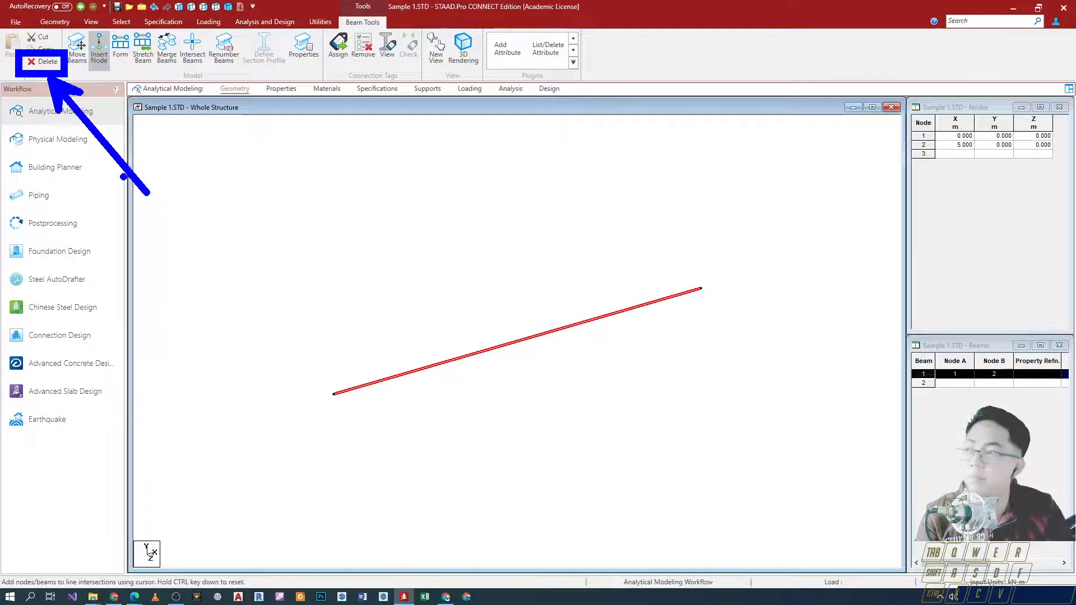
pyautogui.press('Escape')
pyautogui.click(43, 62)
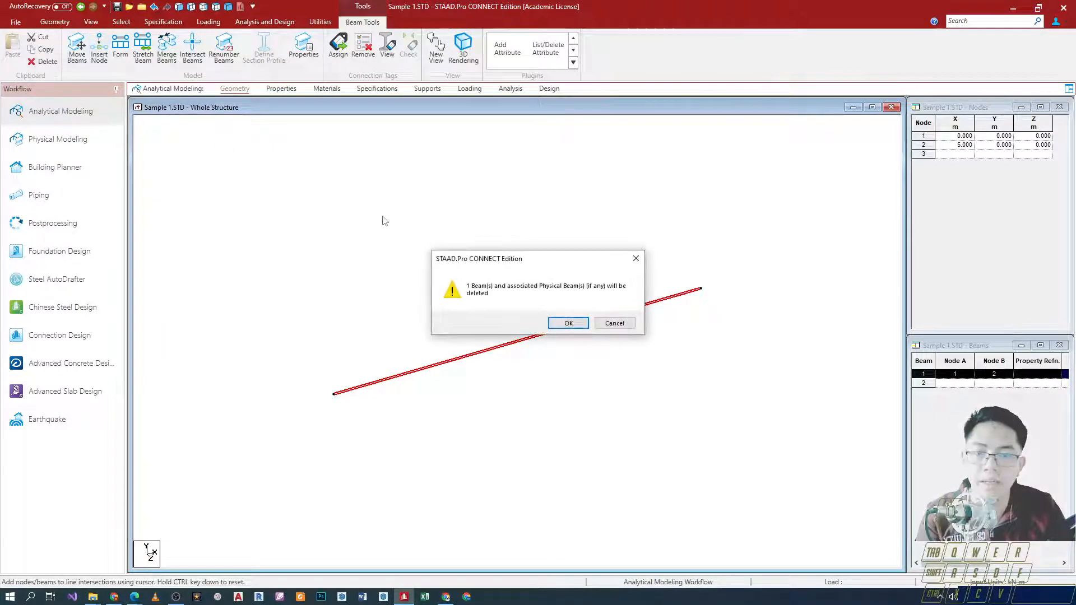
pyautogui.moveTo(455, 258); pyautogui.dragTo(334, 165)
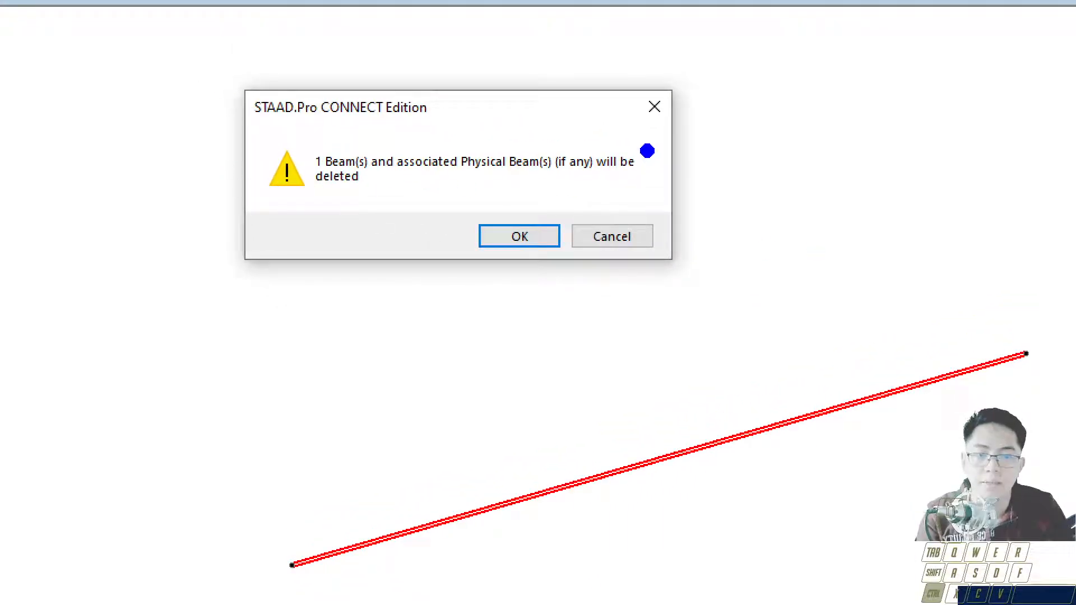
pyautogui.moveTo(641, 164)
pyautogui.keyDown('ctrl'); pyautogui.keyDown('shift'); pyautogui.mouseDown()
pyautogui.moveTo(850, 154)
pyautogui.moveTo(849, 164)
pyautogui.mouseUp(); pyautogui.keyUp('shift'); pyautogui.keyUp('ctrl')
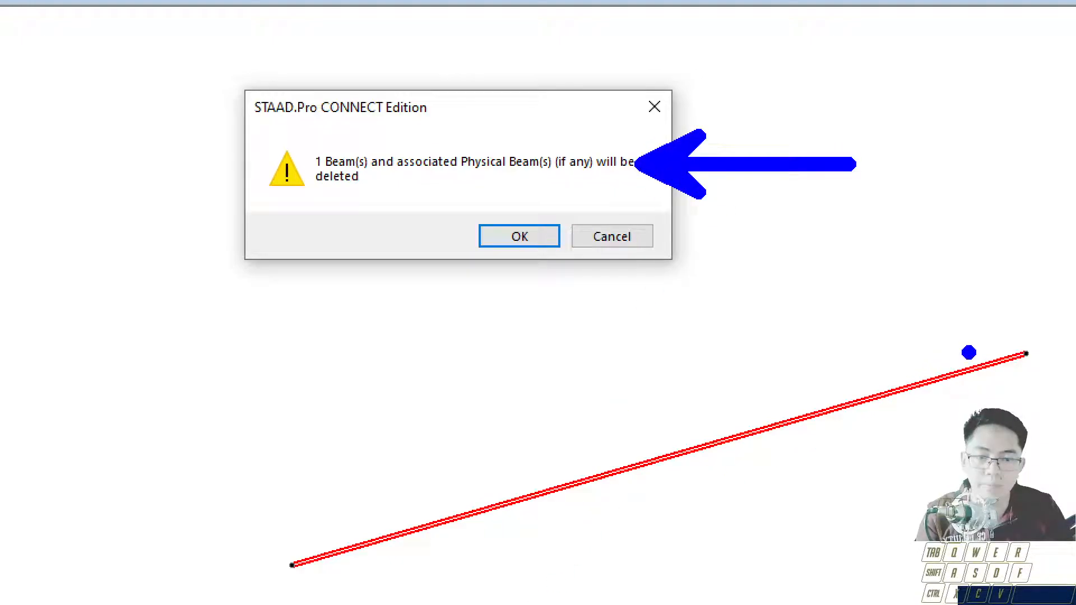
pyautogui.press('Escape')
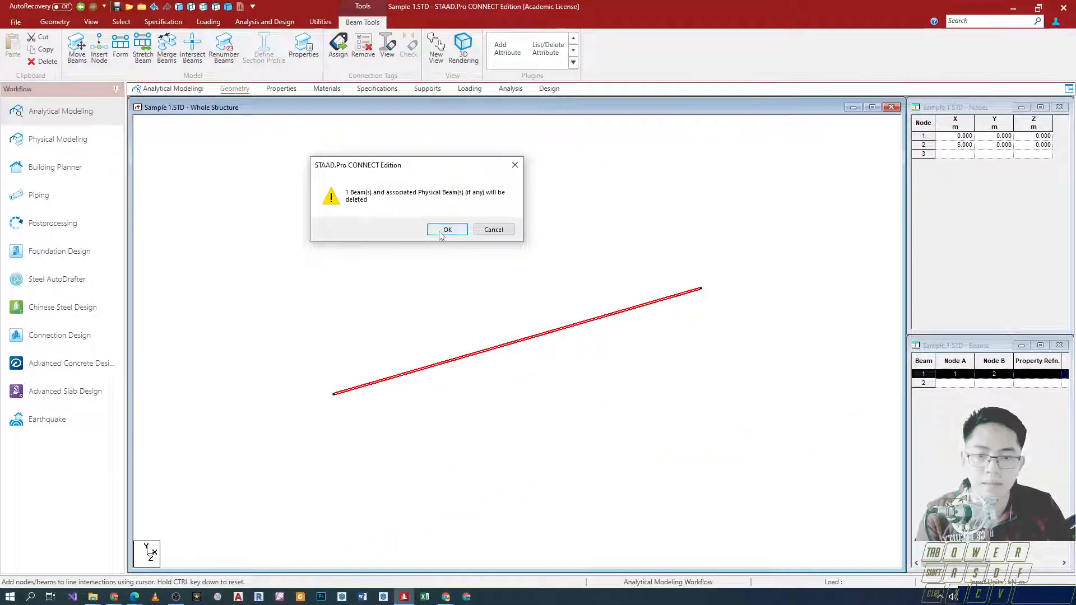
pyautogui.hotkey('ctrl', '2')
pyautogui.moveTo(321, 379)
pyautogui.keyDown('ctrl'); pyautogui.mouseDown()
pyautogui.moveTo(343, 403)
pyautogui.moveTo(394, 407)
pyautogui.mouseUp(); pyautogui.keyUp('ctrl')
pyautogui.keyDown('ctrl'); pyautogui.moveTo(679, 275); pyautogui.dragTo(745, 320); pyautogui.keyUp('ctrl')
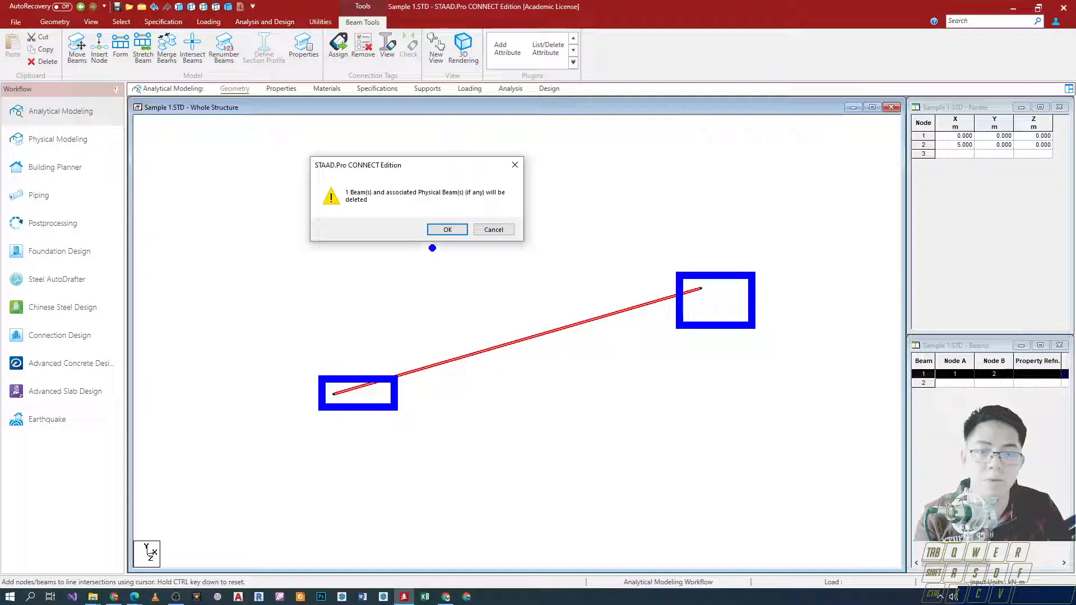
pyautogui.press('Escape')
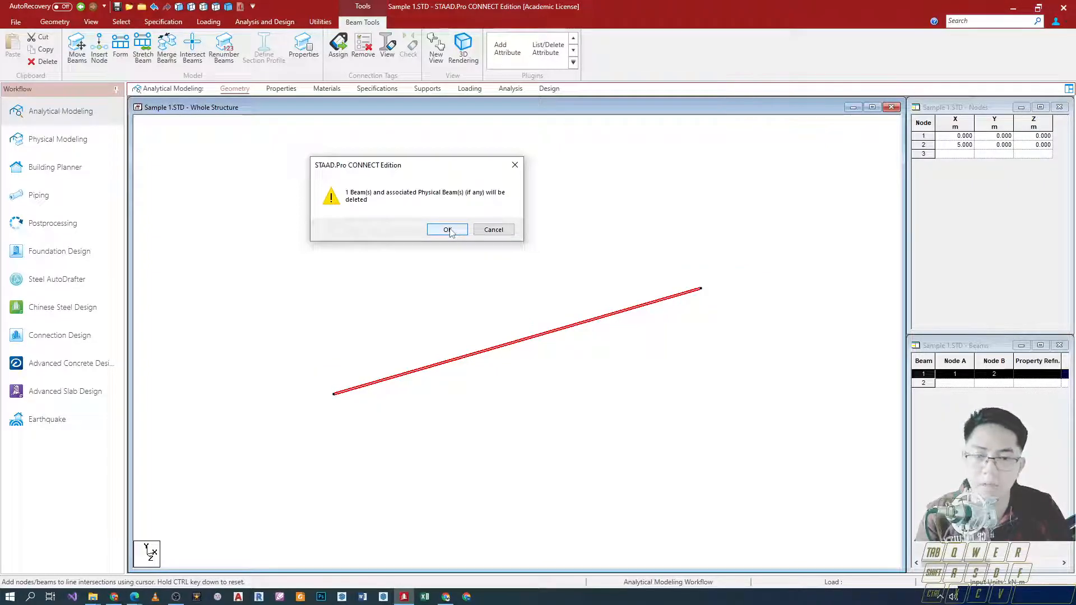
pyautogui.hotkey('ctrl', '2')
pyautogui.keyDown('ctrl'); pyautogui.moveTo(312, 379); pyautogui.dragTo(377, 434); pyautogui.keyUp('ctrl')
pyautogui.keyDown('ctrl'); pyautogui.moveTo(688, 268); pyautogui.dragTo(710, 305); pyautogui.keyUp('ctrl')
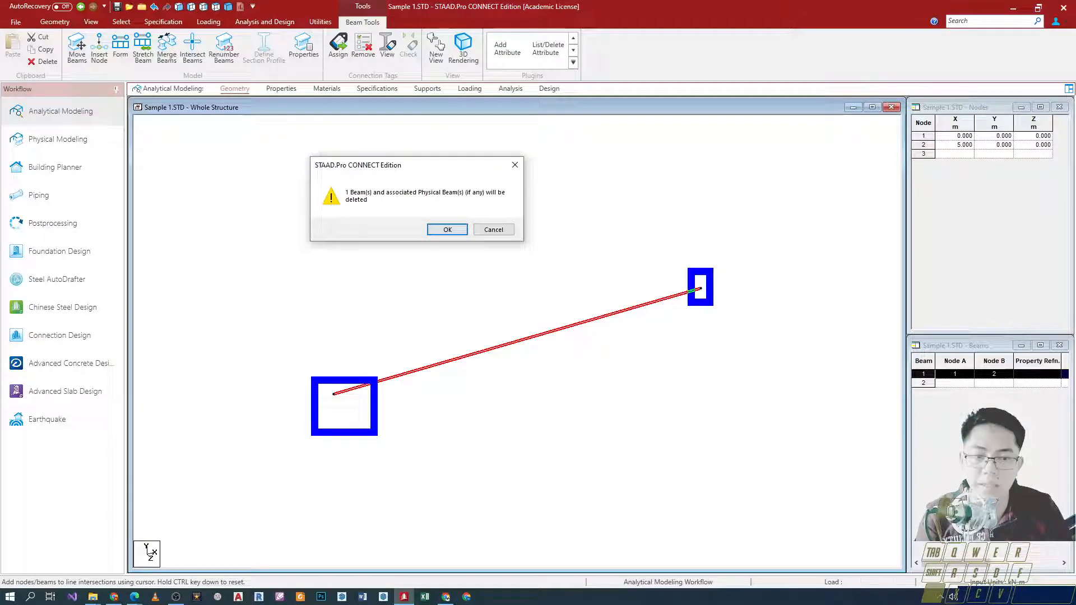
pyautogui.press('Escape')
# Step: Confirm the beam's deletion and move the question about unattached nodes away from the model
pyautogui.click(443, 230)
pyautogui.moveTo(511, 262)
pyautogui.mouseDown()
pyautogui.moveTo(330, 135)
pyautogui.moveTo(295, 140)
pyautogui.mouseUp()
pyautogui.hotkey('ctrl', '2')
pyautogui.keyDown('ctrl'); pyautogui.moveTo(214, 120); pyautogui.dragTo(449, 230); pyautogui.keyUp('ctrl')
pyautogui.keyDown('ctrl'); pyautogui.moveTo(266, 143); pyautogui.dragTo(309, 179); pyautogui.keyUp('ctrl')
pyautogui.keyDown('ctrl'); pyautogui.moveTo(326, 143); pyautogui.dragTo(373, 175); pyautogui.keyUp('ctrl')
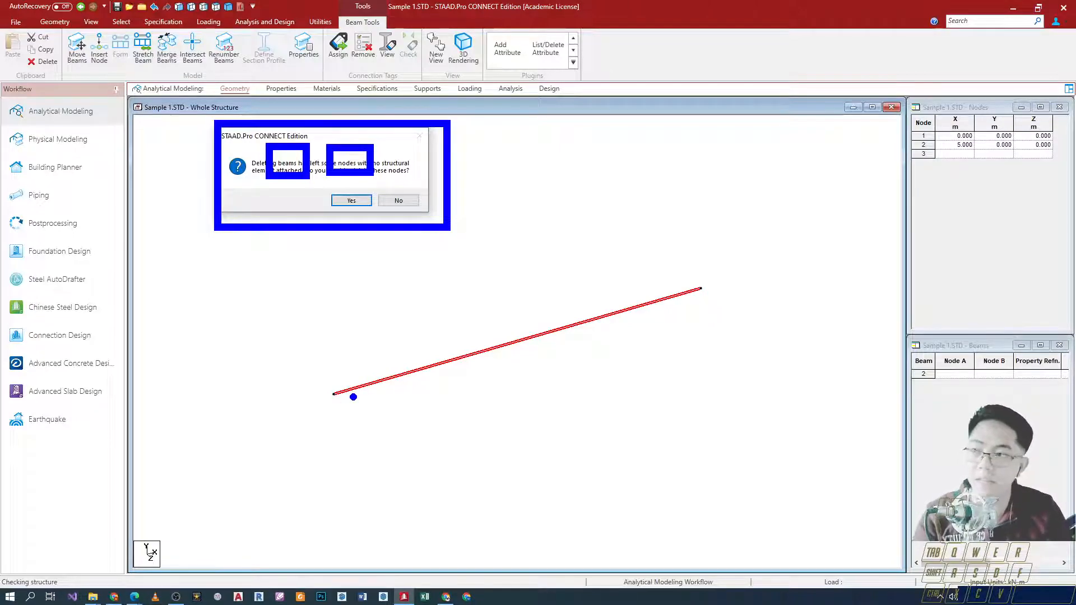
pyautogui.press('Escape')
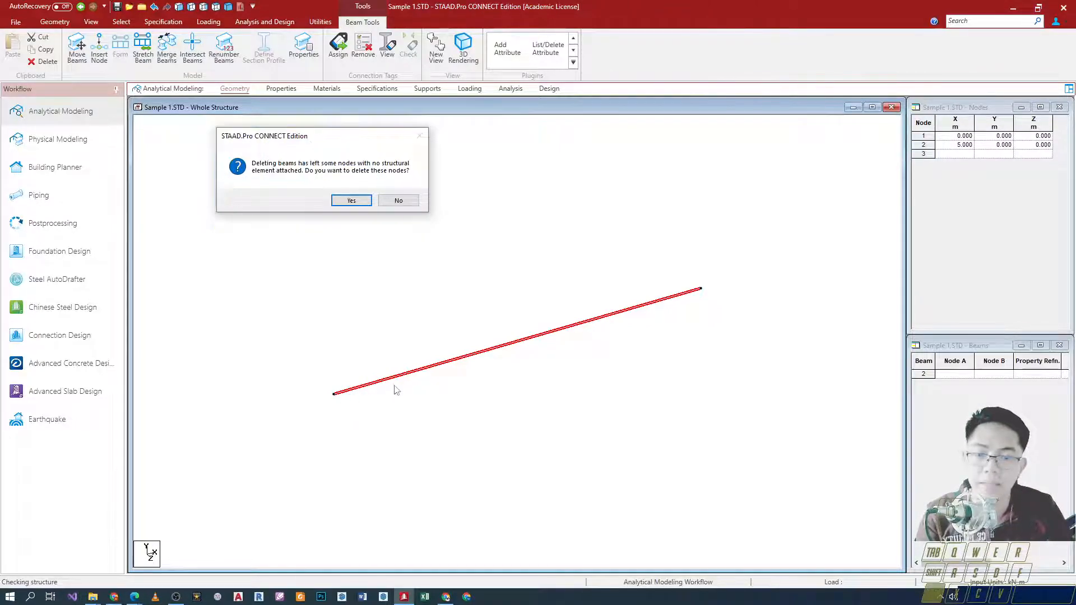
pyautogui.hotkey('ctrl', '1')
pyautogui.keyDown('ctrl'); pyautogui.keyDown('shift'); pyautogui.moveTo(549, 303); pyautogui.dragTo(623, 129); pyautogui.keyUp('shift'); pyautogui.keyUp('ctrl')
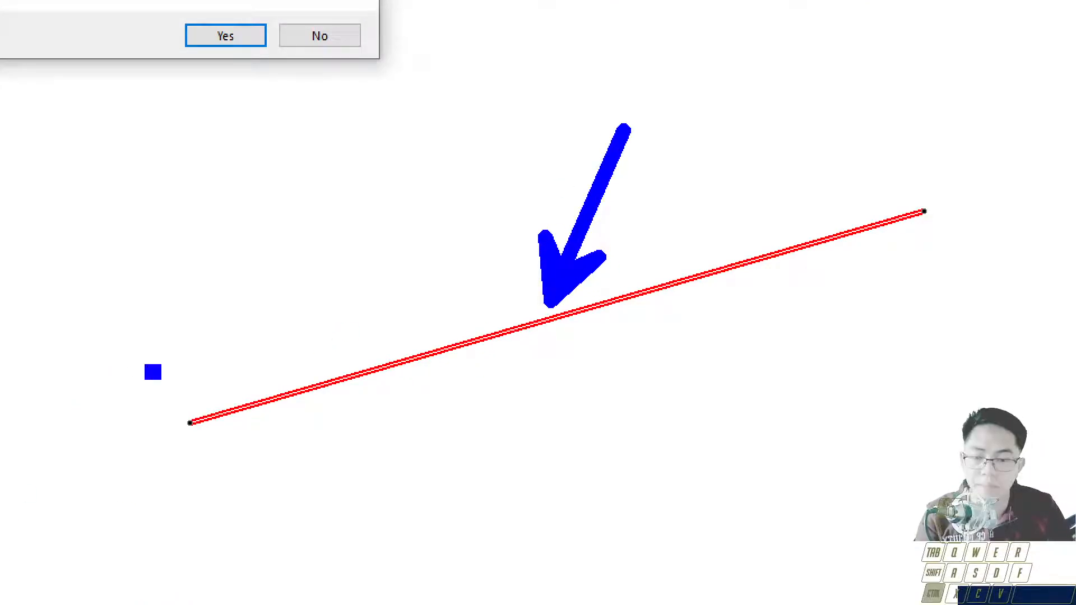
pyautogui.keyDown('ctrl'); pyautogui.moveTo(148, 368); pyautogui.dragTo(250, 458); pyautogui.keyUp('ctrl')
pyautogui.keyDown('ctrl'); pyautogui.moveTo(877, 183); pyautogui.dragTo(1043, 276); pyautogui.keyUp('ctrl')
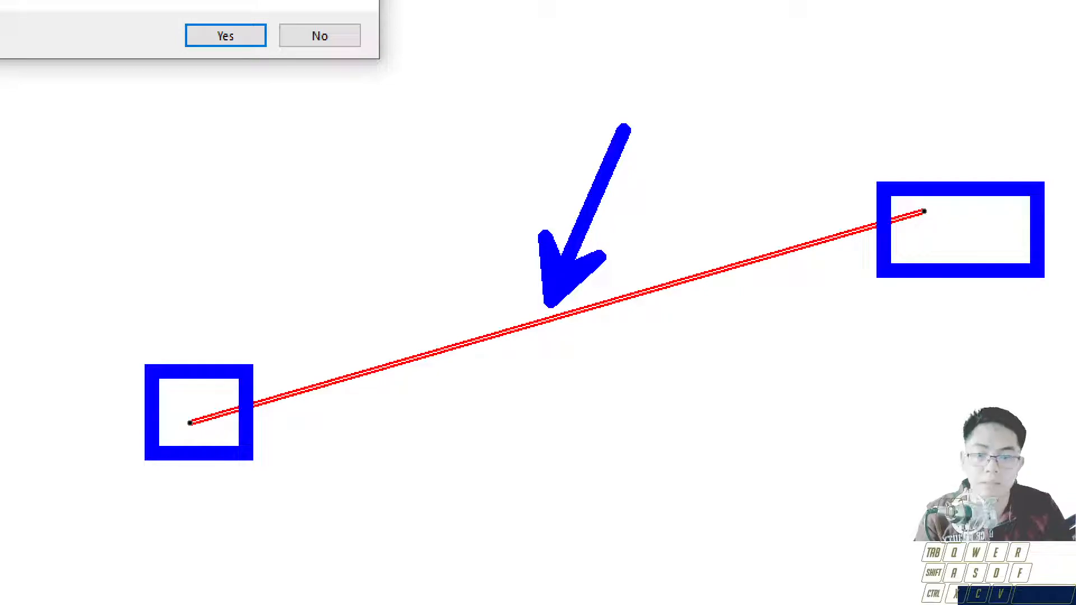
pyautogui.press('Escape')
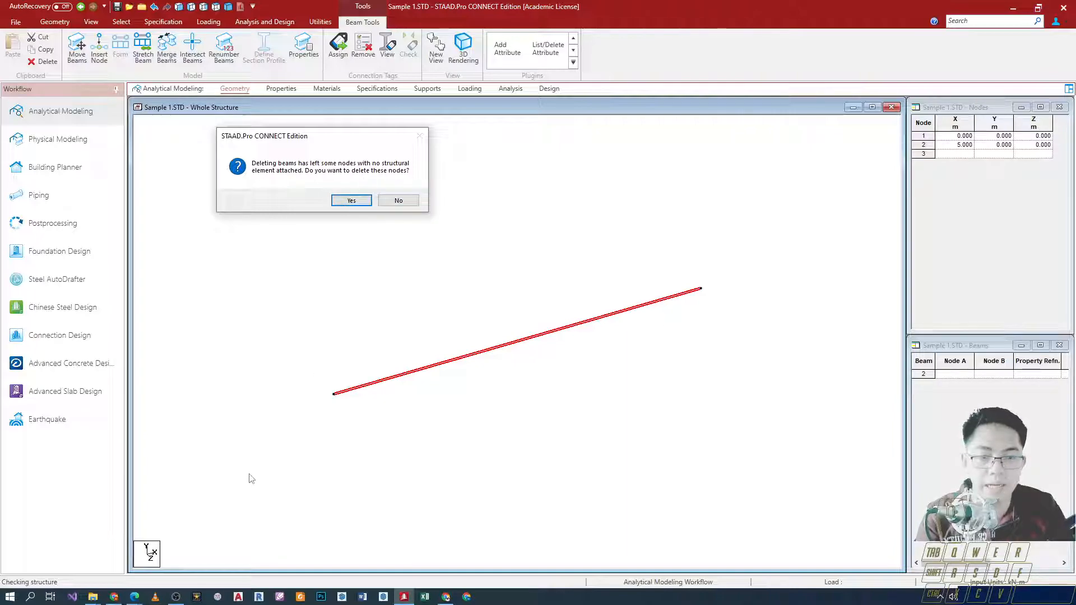
# Step: Delete the nodes left with no structural element attached as well
pyautogui.click(353, 203)
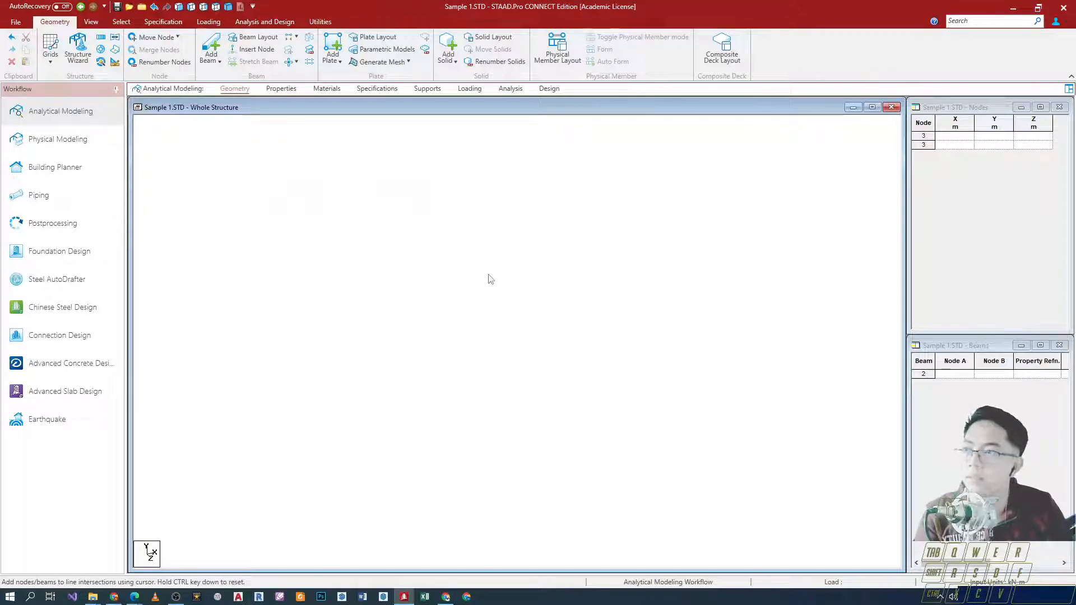
pyautogui.moveTo(908, 104); pyautogui.dragTo(1066, 171)
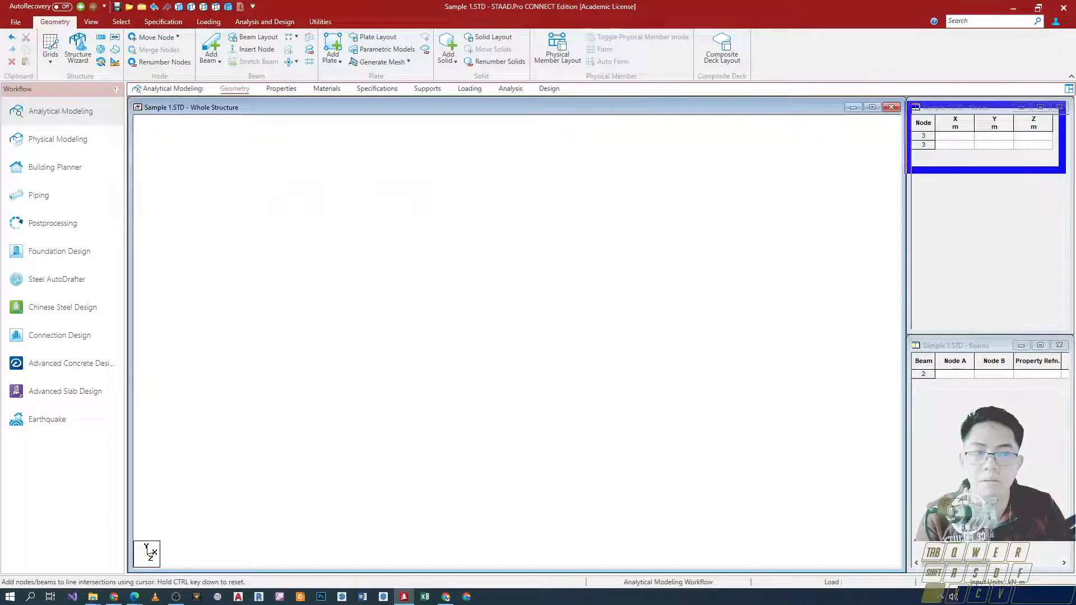
pyautogui.moveTo(898, 343); pyautogui.dragTo(1073, 394)
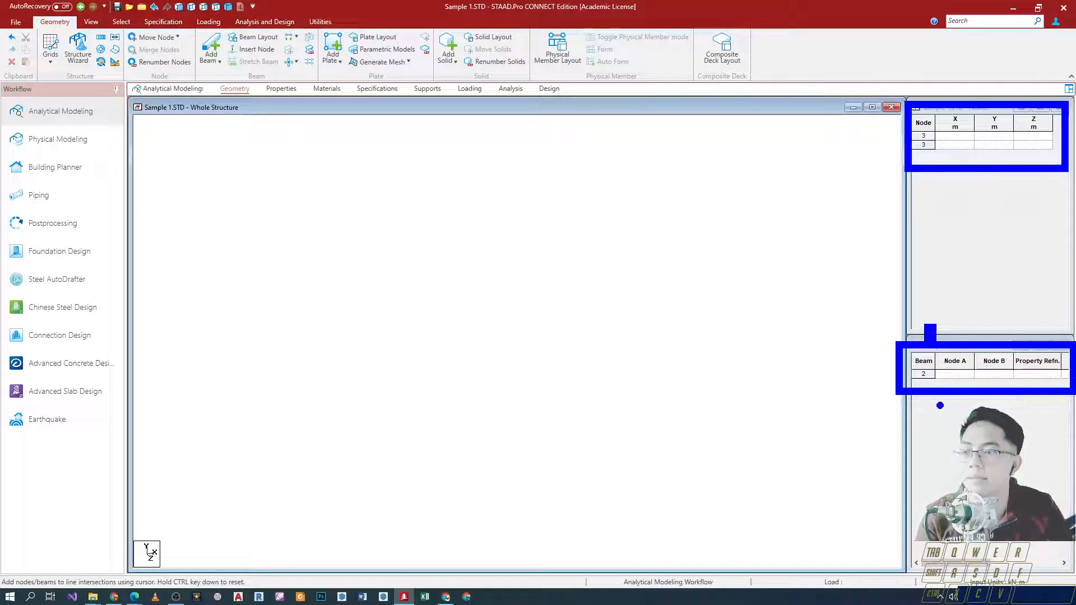
pyautogui.press('Escape')
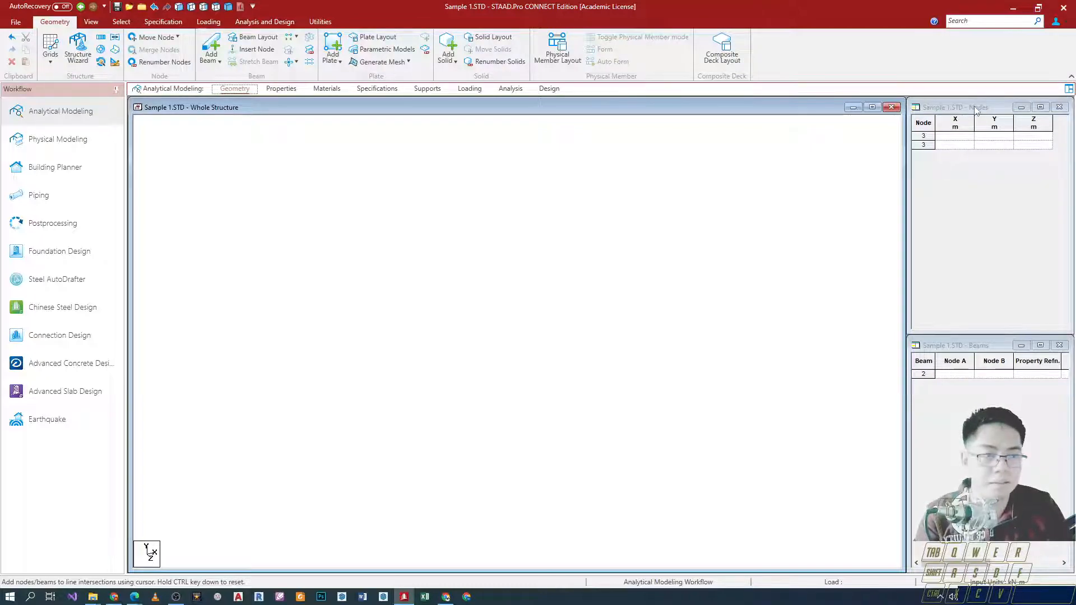
# Step: Place the Nodes and Beams tables side by side over the model view at the same height
pyautogui.moveTo(975, 110); pyautogui.dragTo(505, 192)
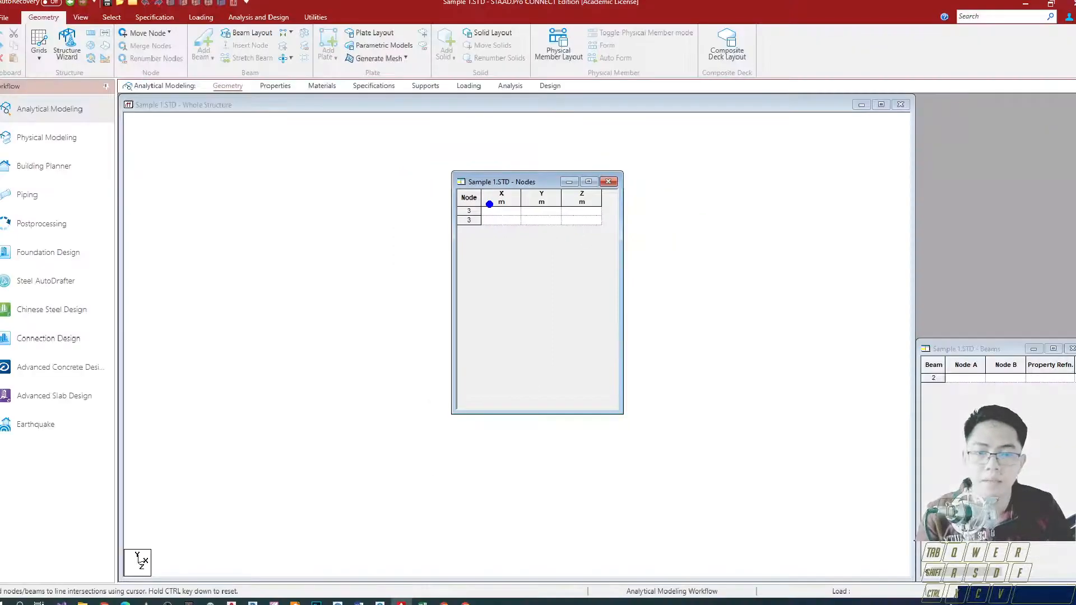
pyautogui.moveTo(530, 186); pyautogui.dragTo(623, 173)
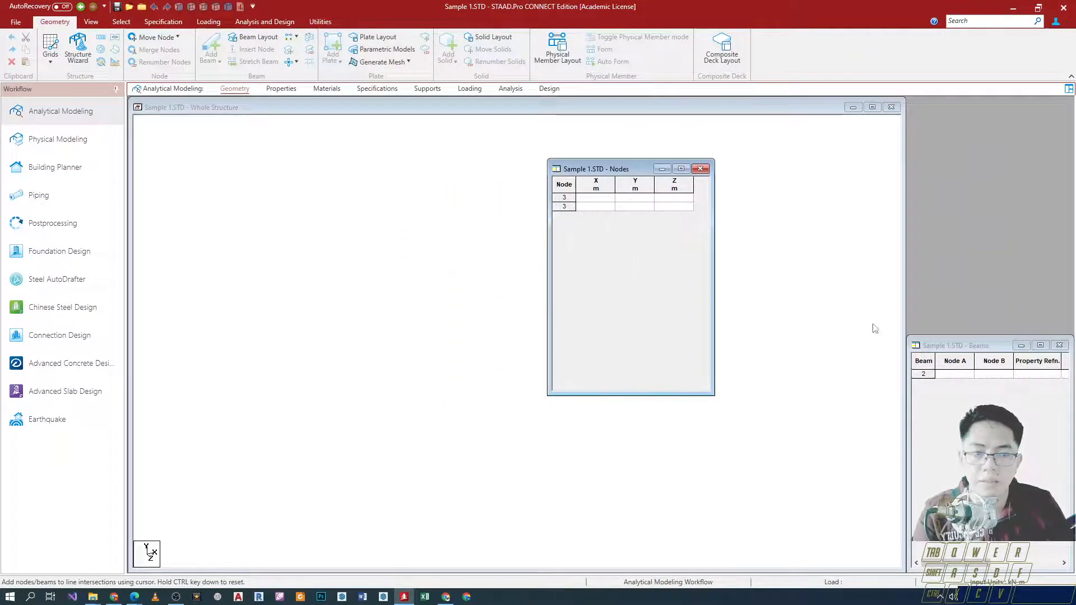
pyautogui.moveTo(958, 346); pyautogui.dragTo(782, 193)
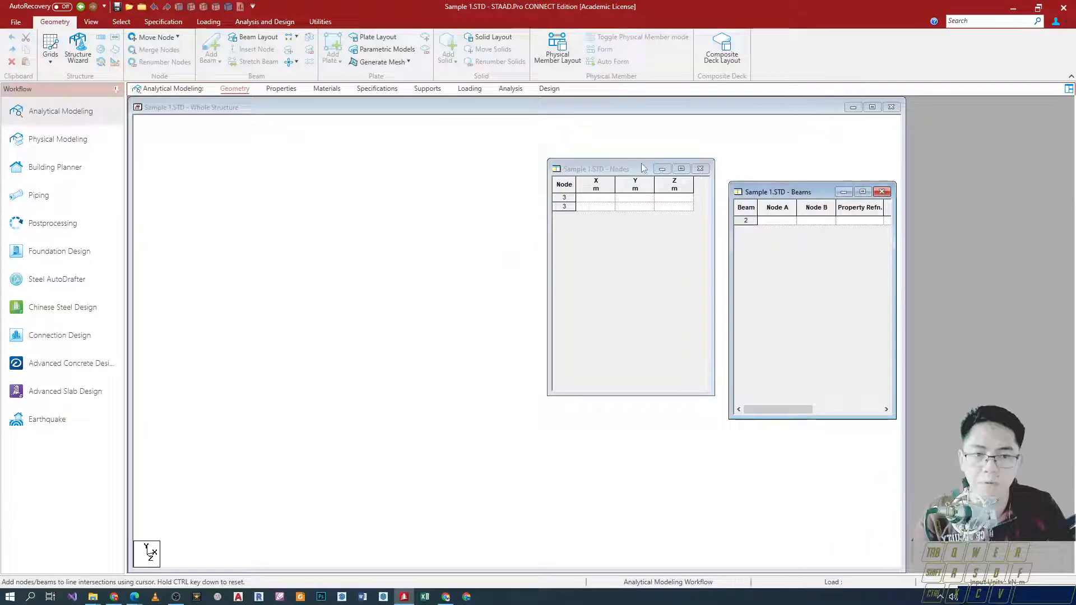
pyautogui.moveTo(641, 167); pyautogui.dragTo(460, 169)
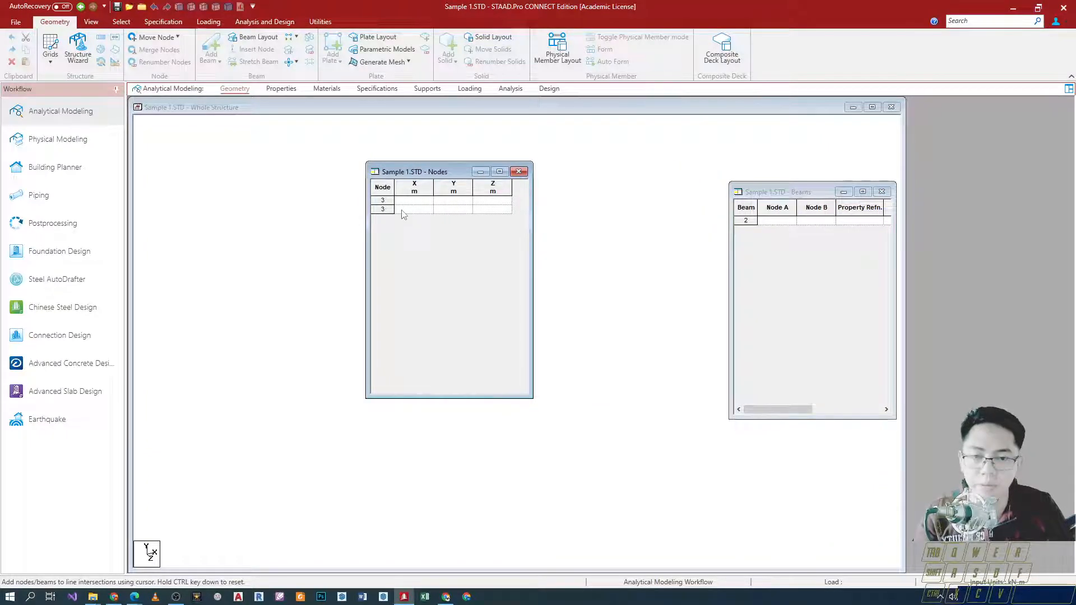
pyautogui.moveTo(440, 177); pyautogui.dragTo(532, 198)
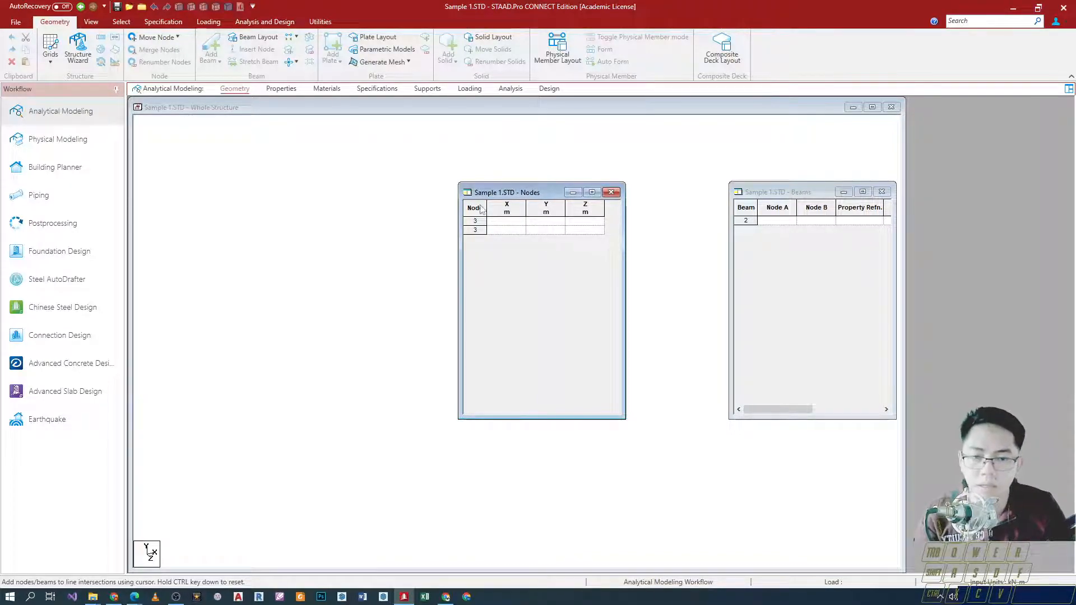
# Step: Enter node 1 in the Nodes table with coordinates X 0, Y 0 and Z 0 m
pyautogui.click(504, 223)
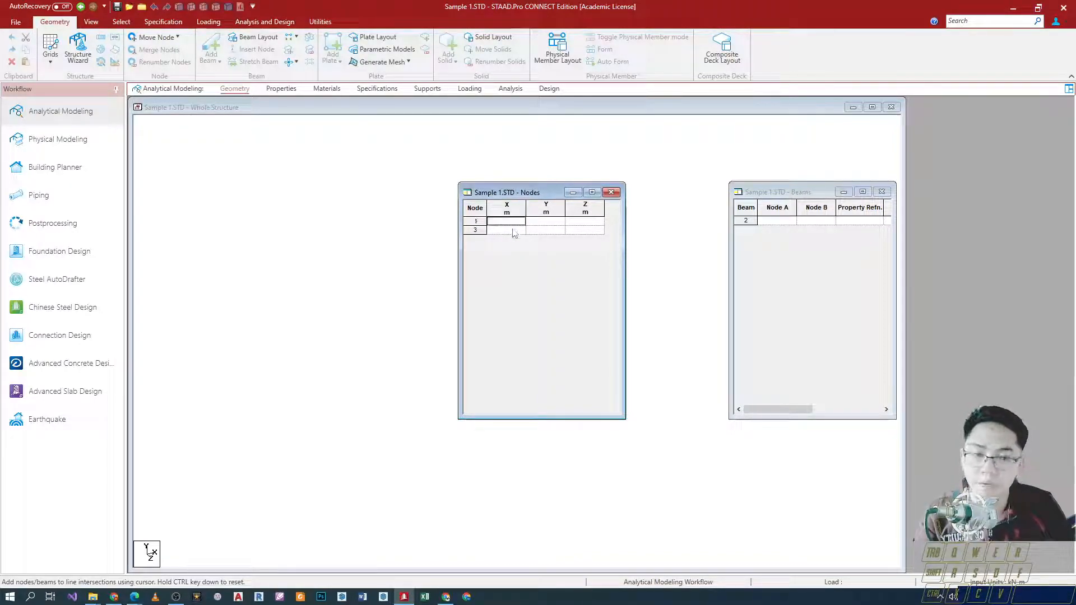
pyautogui.write('0')
pyautogui.press('Tab')
pyautogui.write('0')
pyautogui.press('Tab')
pyautogui.write('0')
pyautogui.press('Tab')
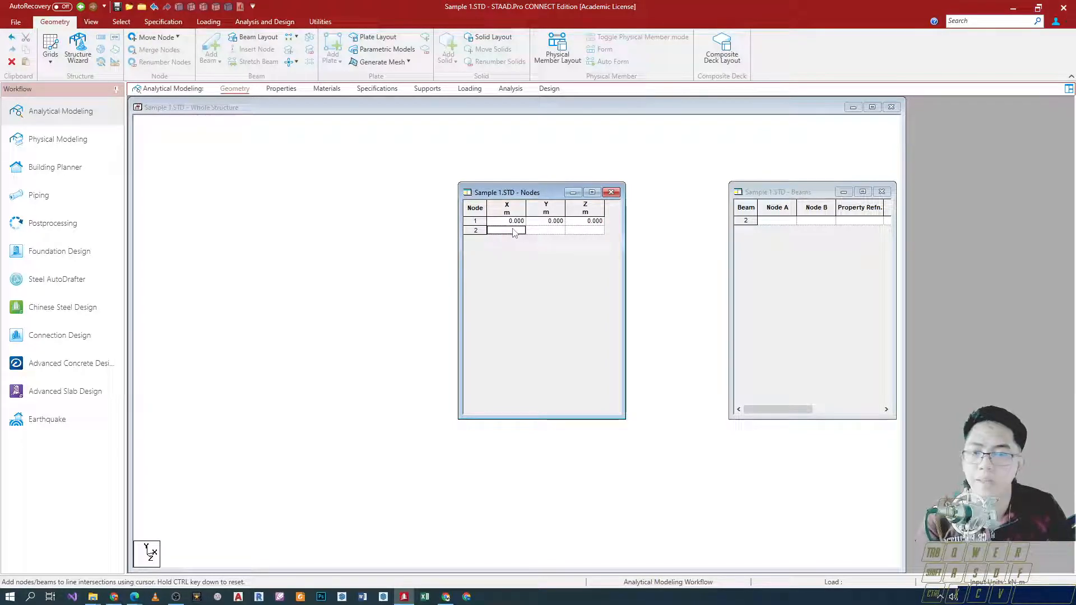
# Step: Move the Nodes table clear of the new node and select node 1 in the table to locate it in the model
pyautogui.moveTo(521, 193); pyautogui.dragTo(696, 153)
pyautogui.hotkey('ctrl', '2')
pyautogui.moveTo(509, 344)
pyautogui.keyDown('ctrl'); pyautogui.mouseDown()
pyautogui.moveTo(578, 373)
pyautogui.moveTo(569, 370)
pyautogui.mouseUp(); pyautogui.keyUp('ctrl')
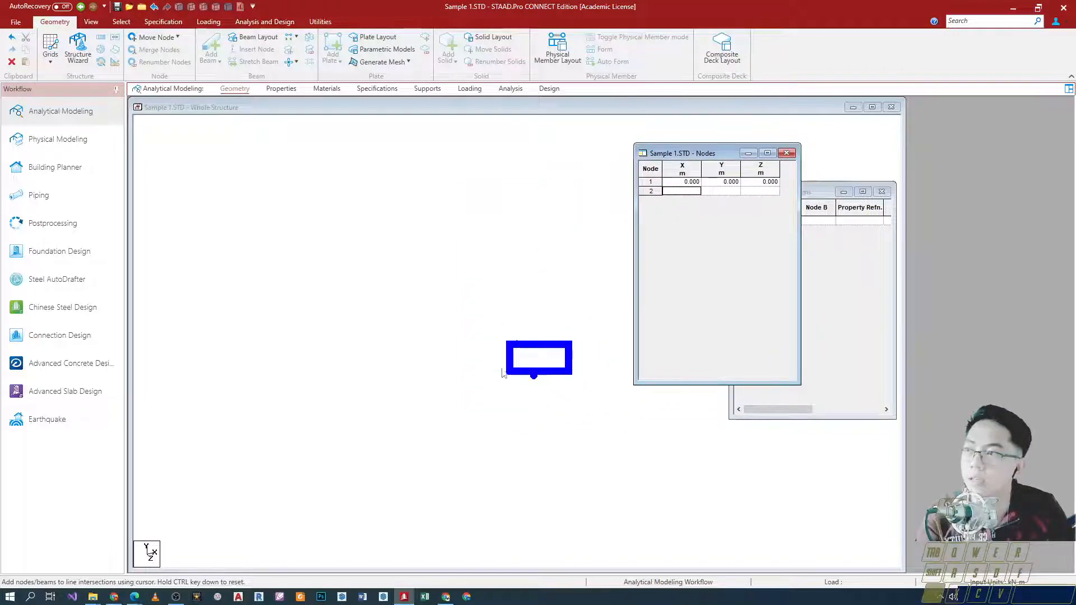
pyautogui.hotkey('ctrl', 's')
pyautogui.press('Escape')
pyautogui.press('Escape')
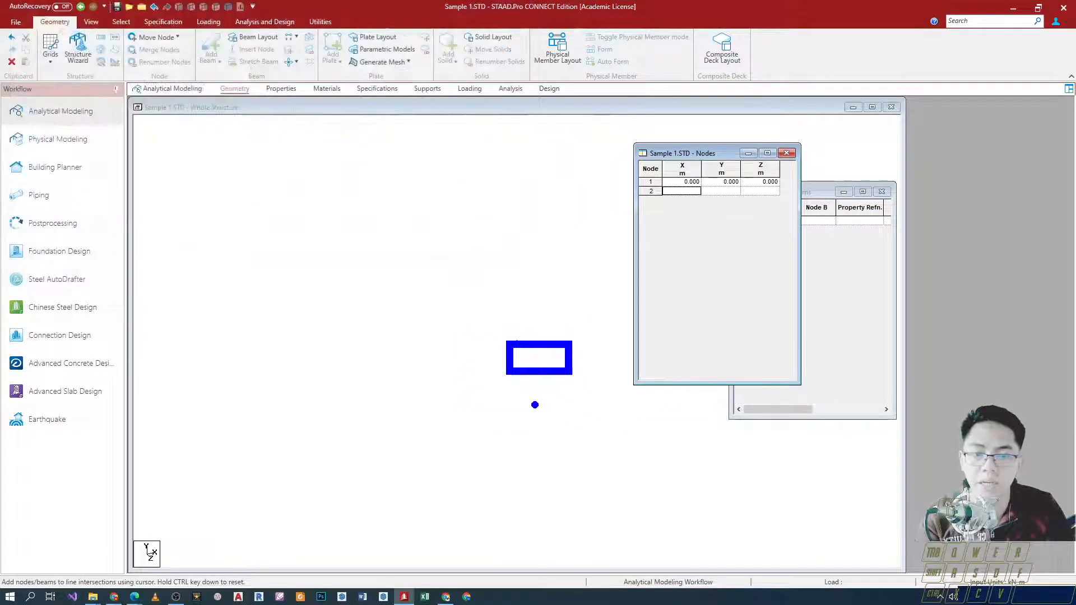
pyautogui.press('e')
pyautogui.keyDown('ctrl'); pyautogui.moveTo(486, 318); pyautogui.dragTo(543, 369); pyautogui.keyUp('ctrl')
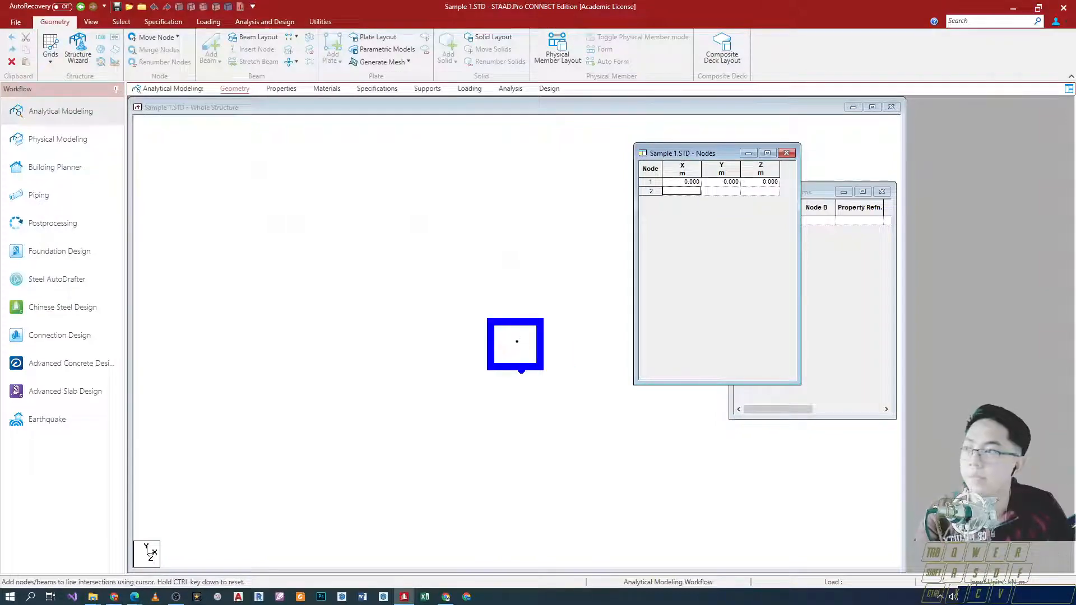
pyautogui.press('Escape')
pyautogui.click(649, 182)
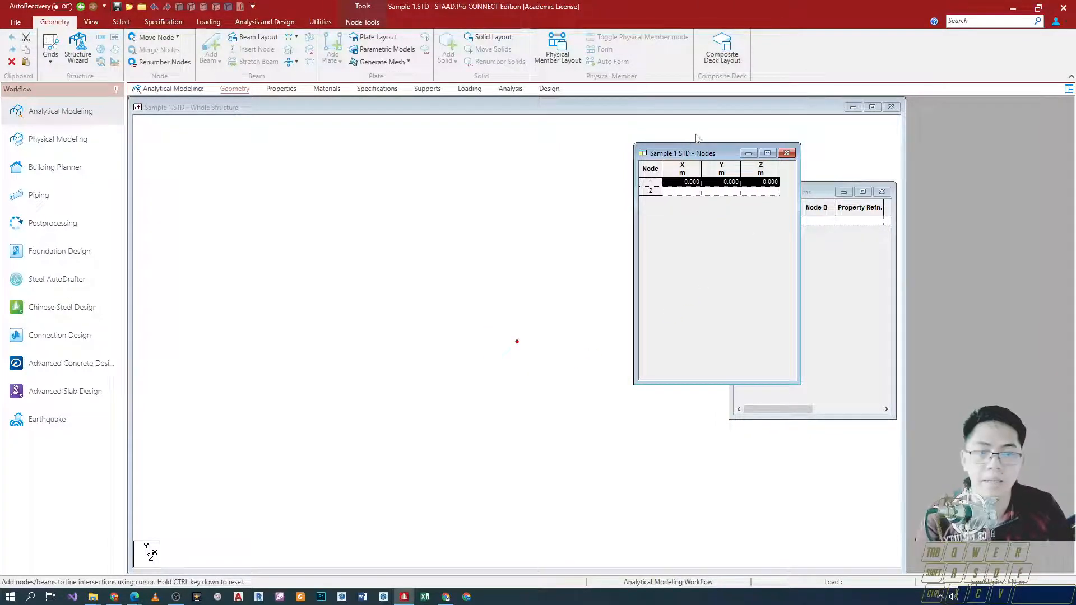
# Step: Place the Nodes table above the Beams table beside the model view, and clear the node selection
pyautogui.moveTo(695, 158); pyautogui.dragTo(966, 123)
pyautogui.moveTo(793, 191); pyautogui.dragTo(745, 203)
pyautogui.hotkey('ctrl', '2')
pyautogui.keyDown('ctrl'); pyautogui.moveTo(681, 219); pyautogui.dragTo(830, 246); pyautogui.keyUp('ctrl')
pyautogui.press('Escape')
pyautogui.moveTo(736, 202); pyautogui.dragTo(956, 348)
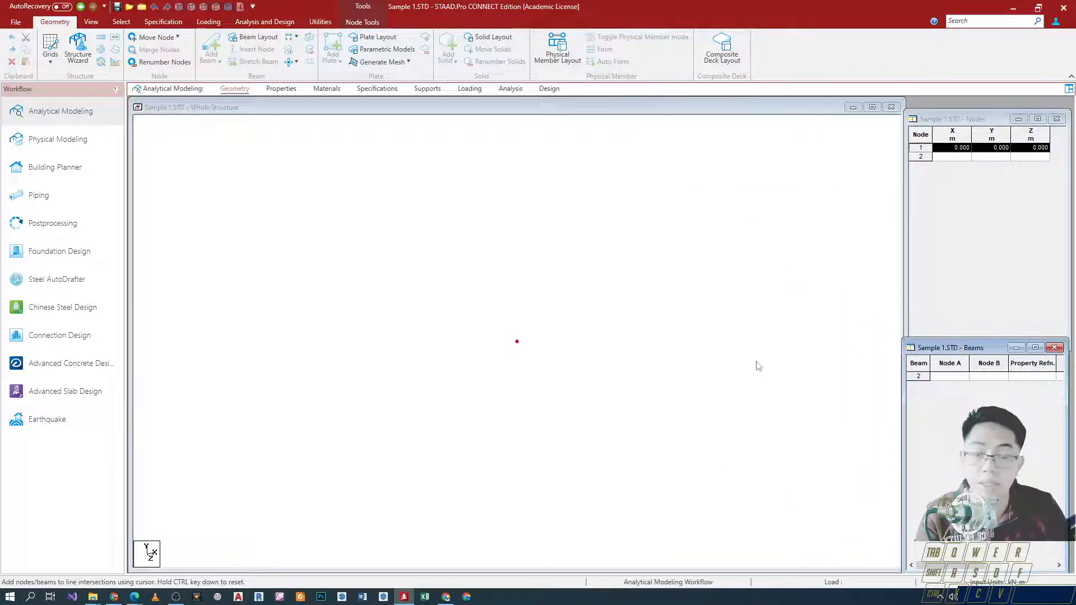
pyautogui.click(523, 381)
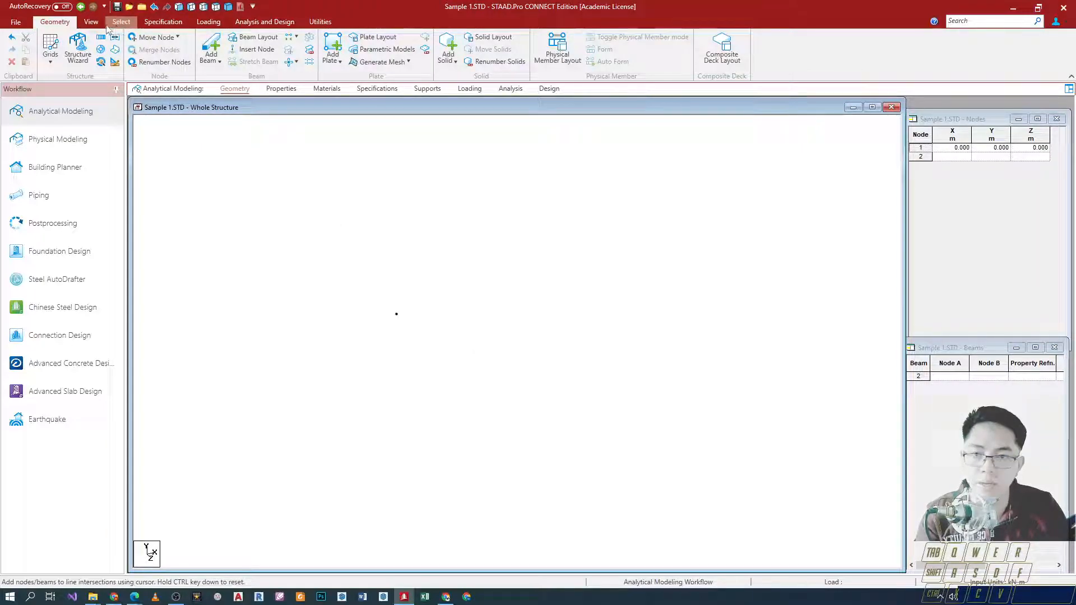
# Step: Bring the Nodes table over the model view and enter node 2 with coordinates X 5, Y 0 and Z 0 m
pyautogui.moveTo(971, 122); pyautogui.dragTo(496, 173)
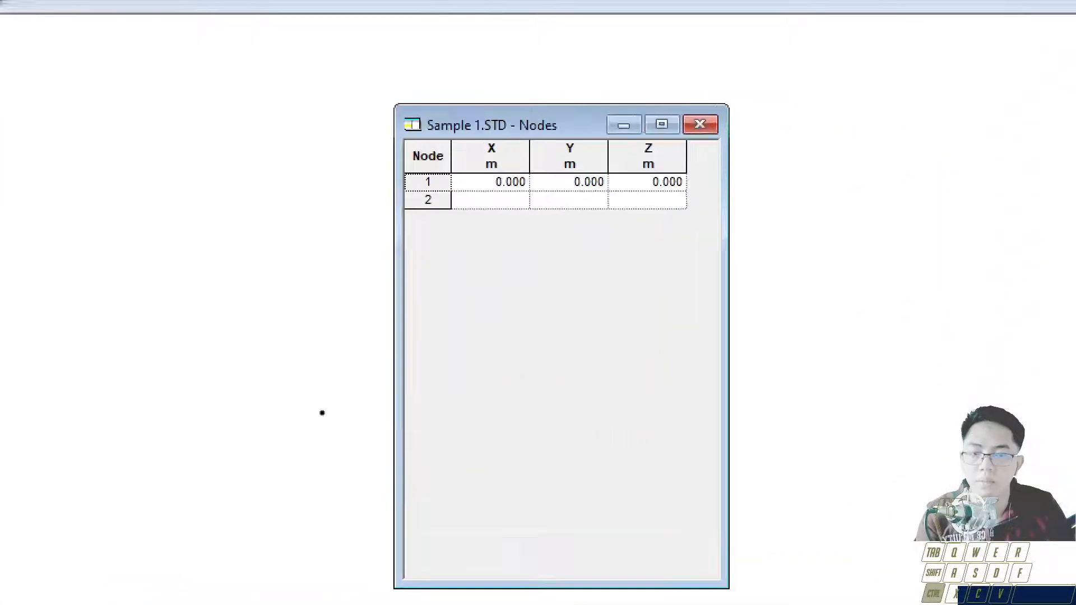
pyautogui.click(438, 200)
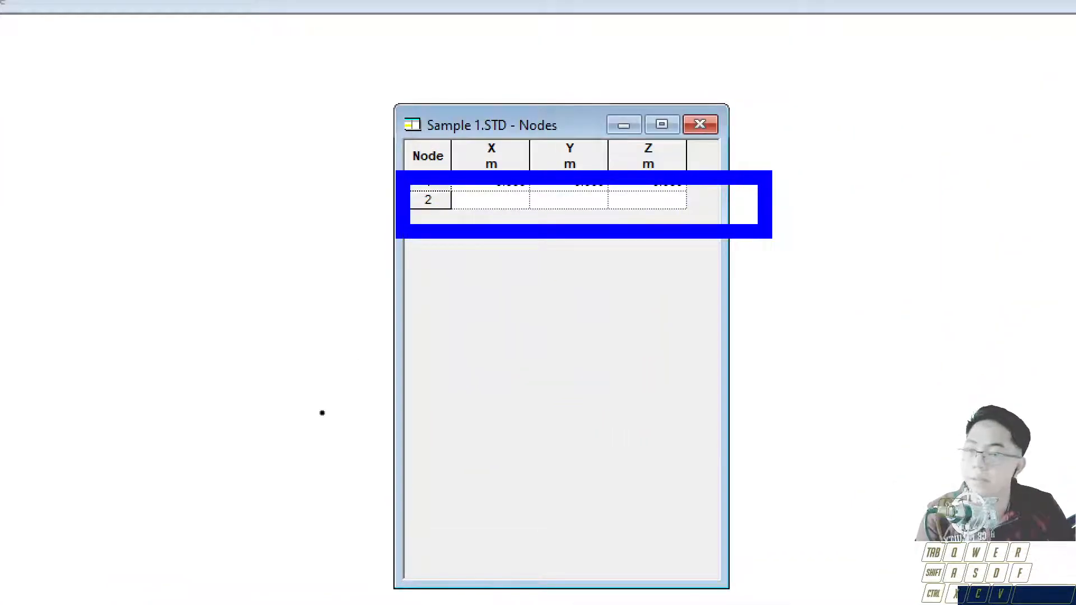
pyautogui.press('Escape')
pyautogui.click(498, 200)
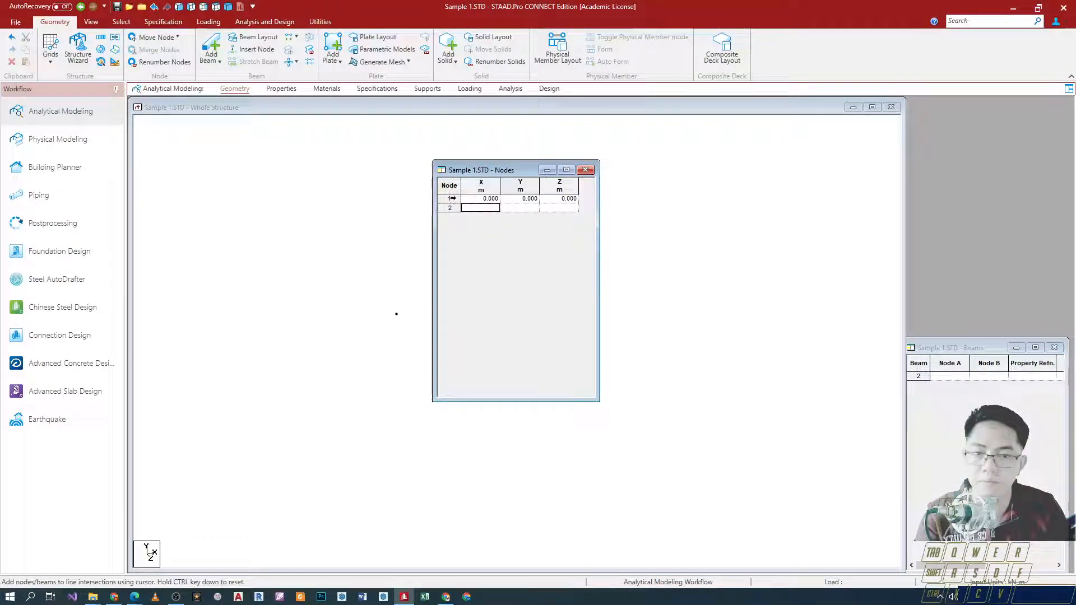
pyautogui.moveTo(480, 170); pyautogui.dragTo(664, 145)
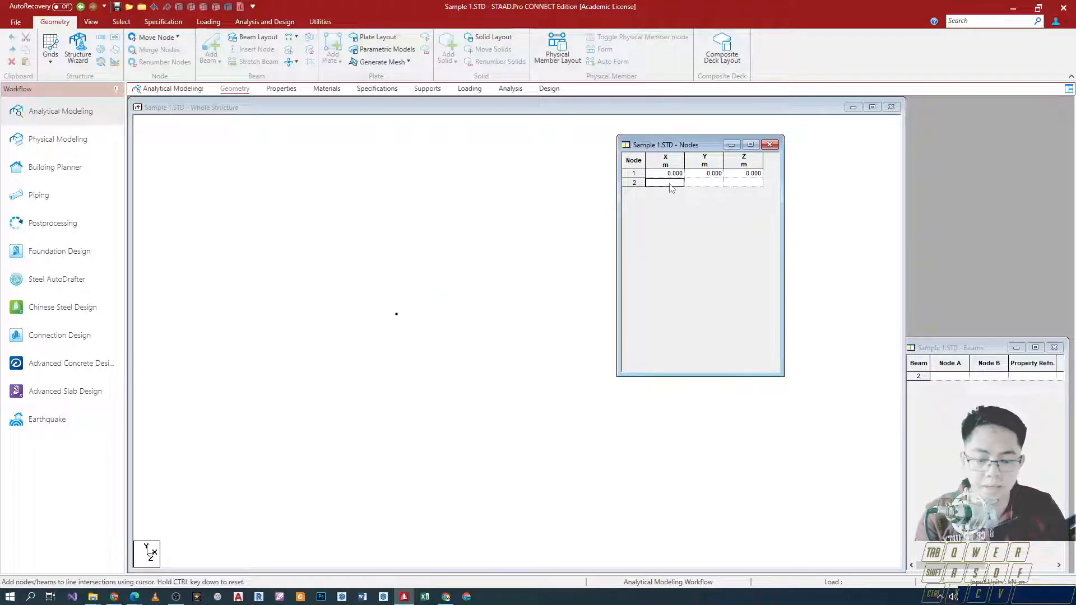
pyautogui.write('5')
pyautogui.click(707, 185)
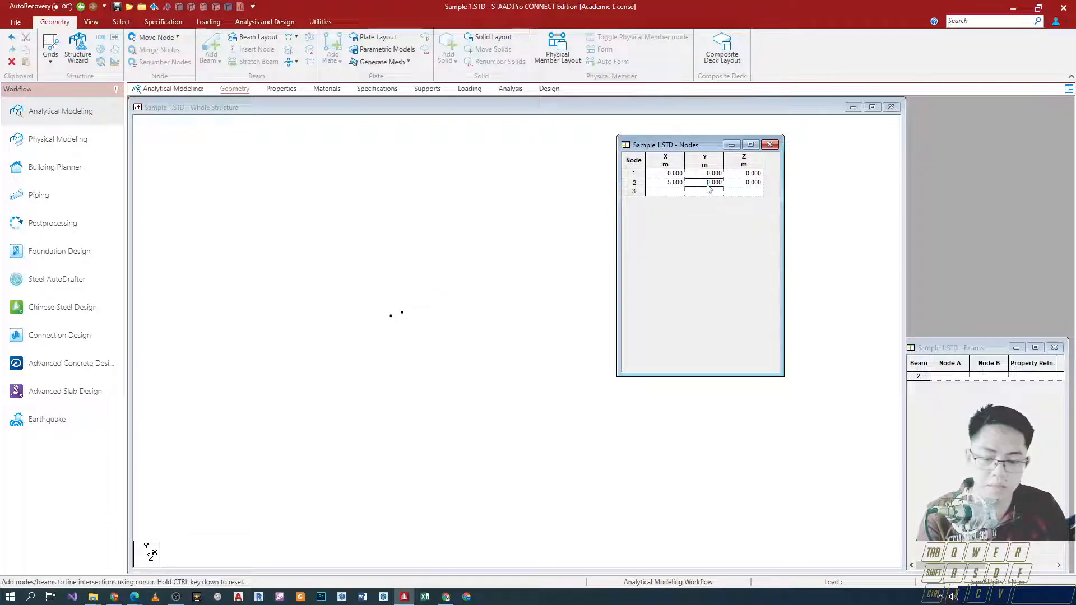
pyautogui.click(731, 185)
pyautogui.write('0')
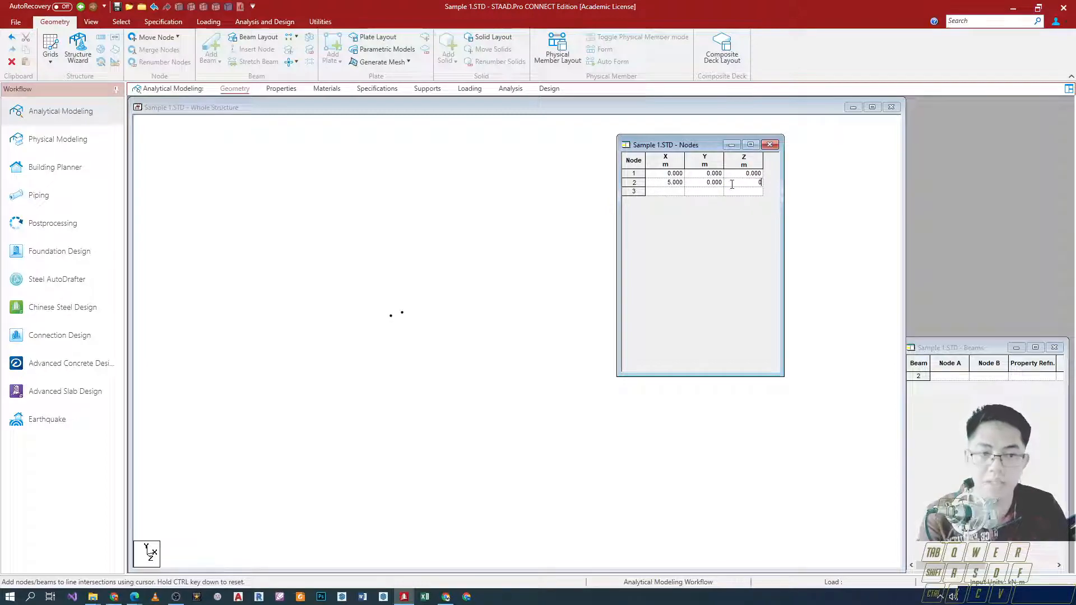
pyautogui.click(706, 194)
# Step: Restore the Geometry page layout with both tables beside the model, and examine the two nodes in the view
pyautogui.click(413, 332)
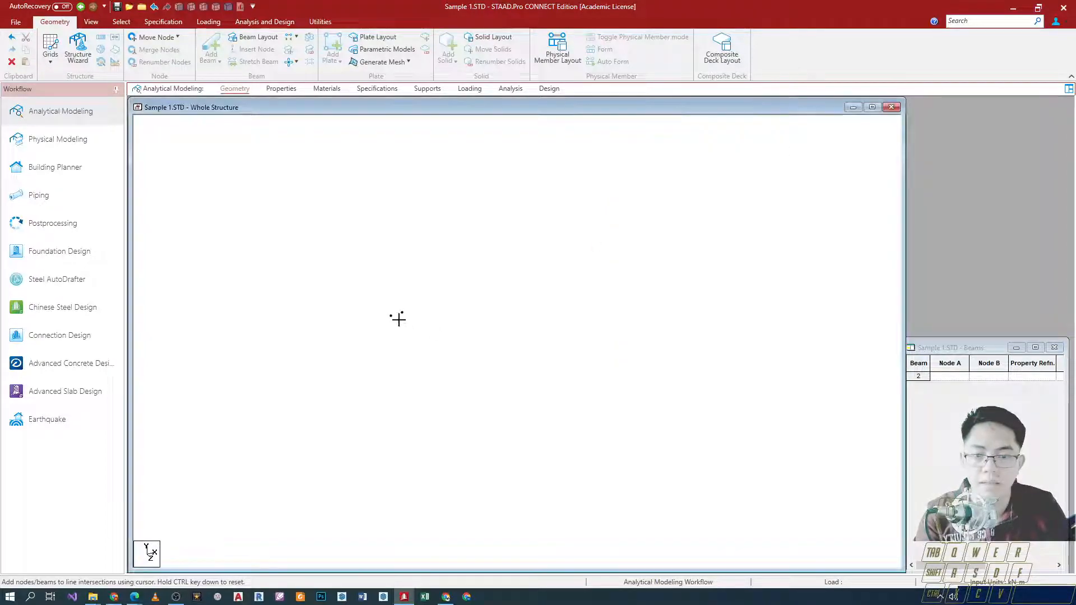
pyautogui.scroll(8, 395, 318)
pyautogui.scroll(4, 395, 327)
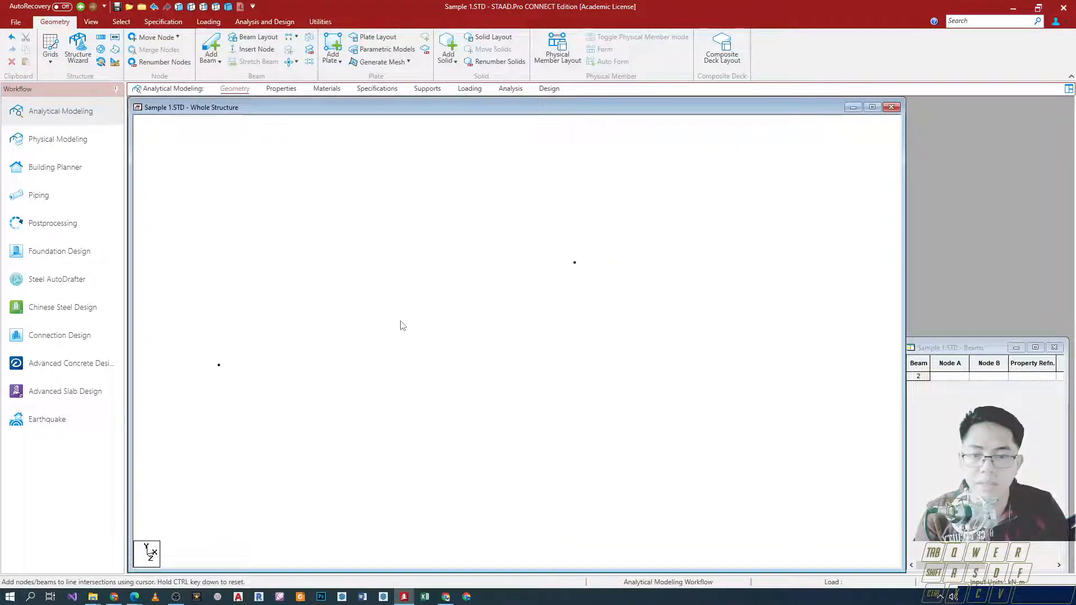
pyautogui.click(237, 90)
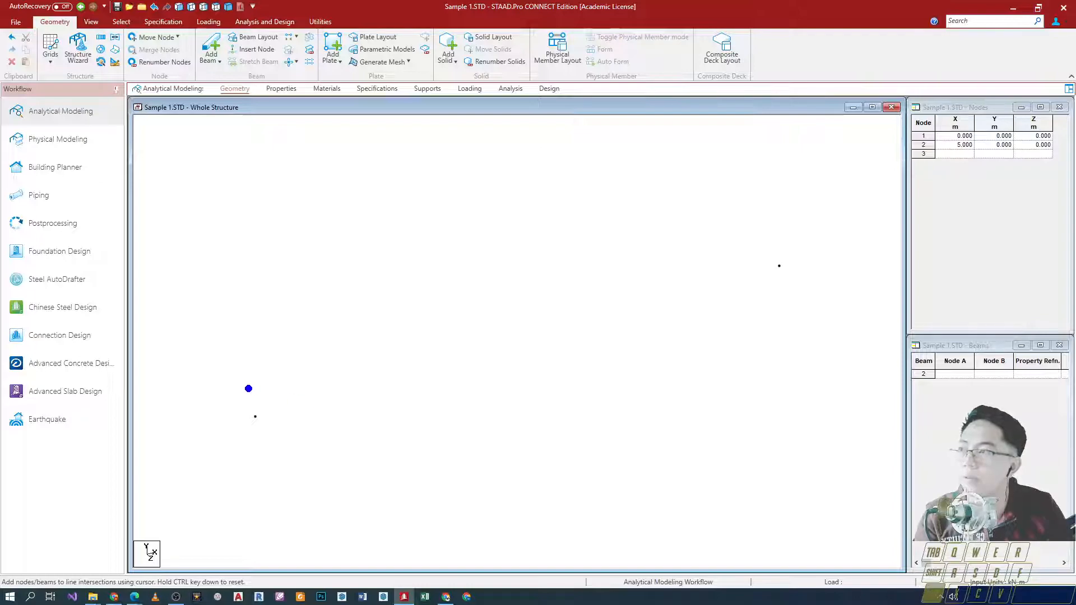
pyautogui.moveTo(248, 388); pyautogui.dragTo(361, 453)
pyautogui.moveTo(728, 239); pyautogui.dragTo(813, 289)
pyautogui.press('Escape')
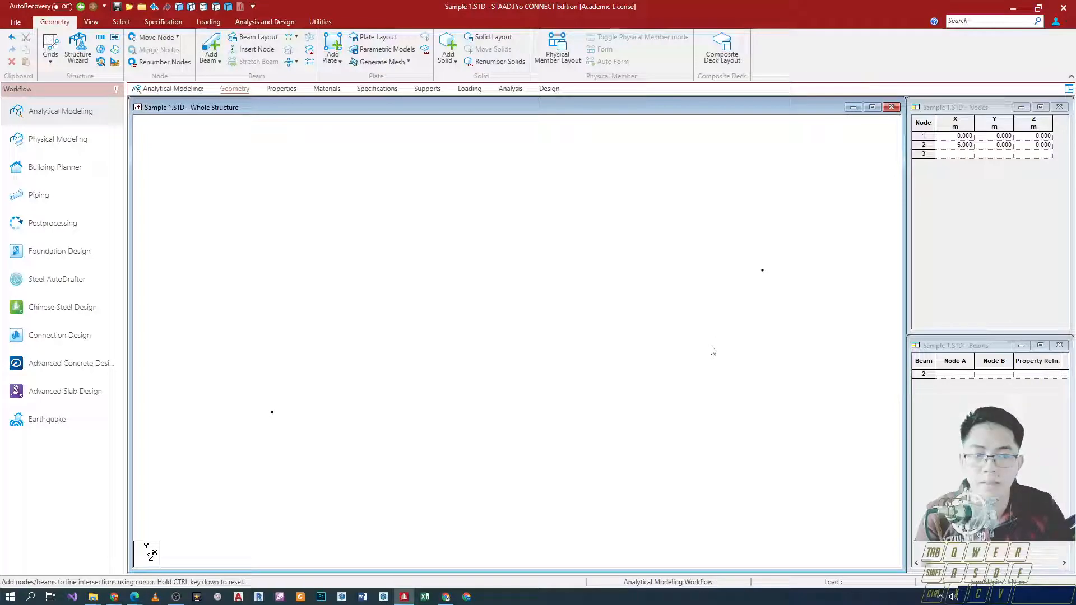
pyautogui.scroll(2, 521, 361)
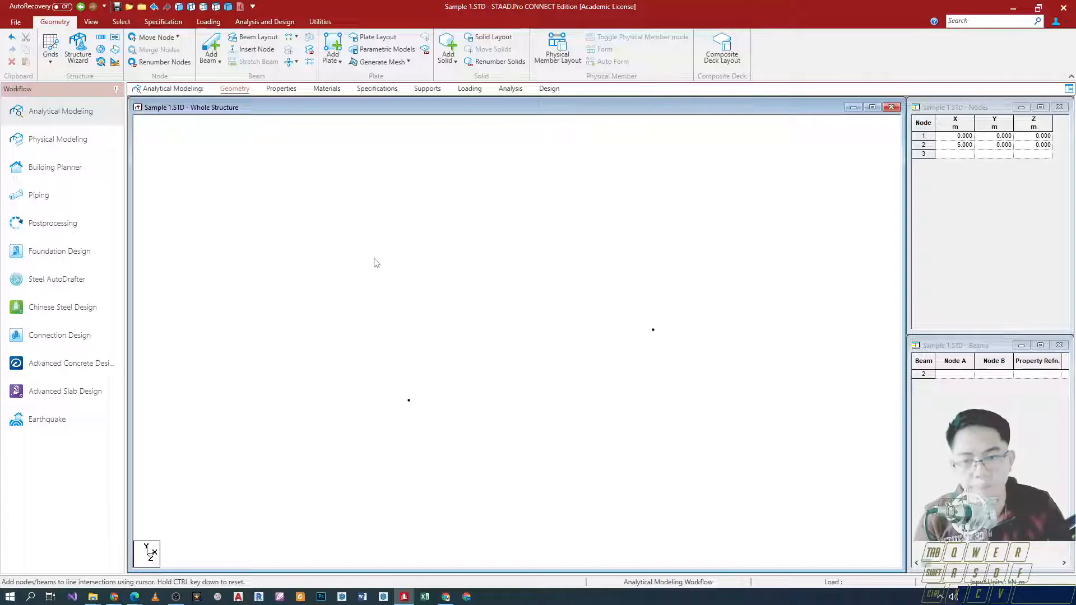
pyautogui.scroll(-5, 390, 308)
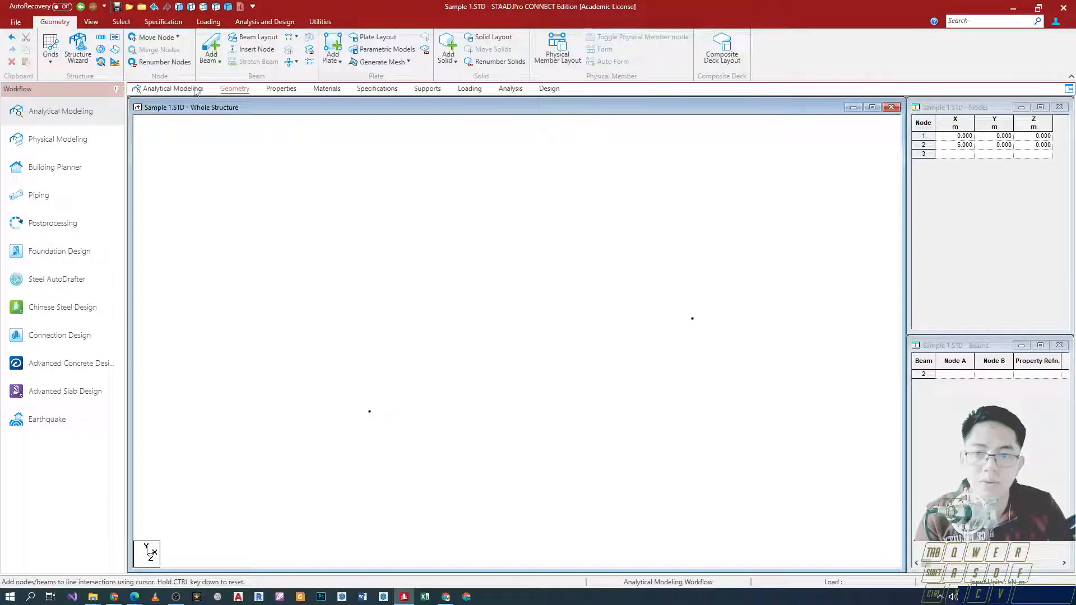
# Step: Review the available selection cursors and activate the Node Cursor for picking nodes in the model view
pyautogui.click(121, 22)
pyautogui.press('Escape')
pyautogui.moveTo(329, 357); pyautogui.dragTo(468, 462)
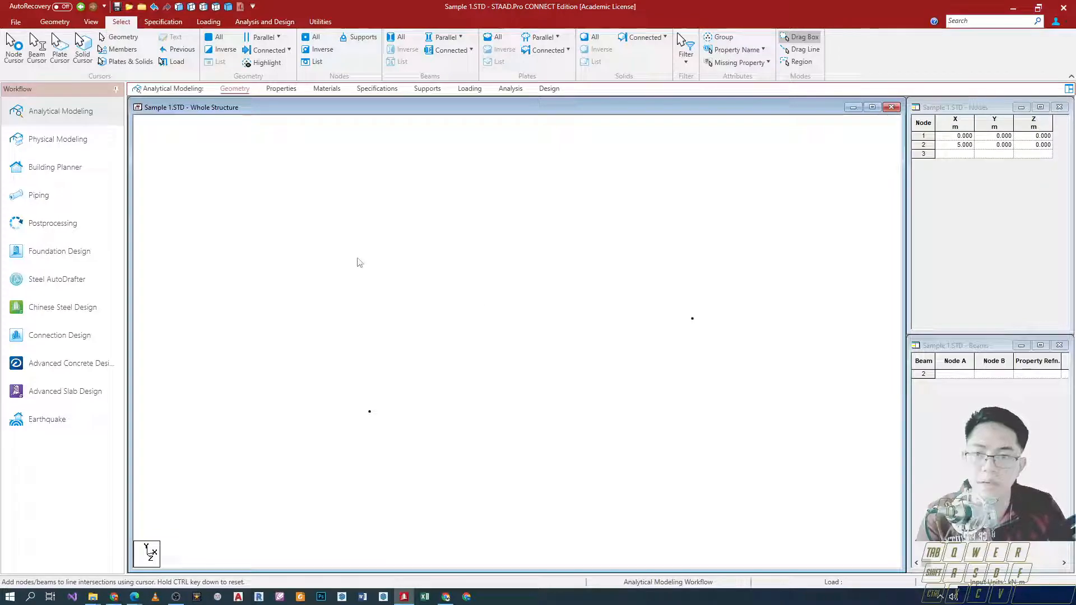
pyautogui.rightClick(416, 253)
pyautogui.moveTo(488, 324)
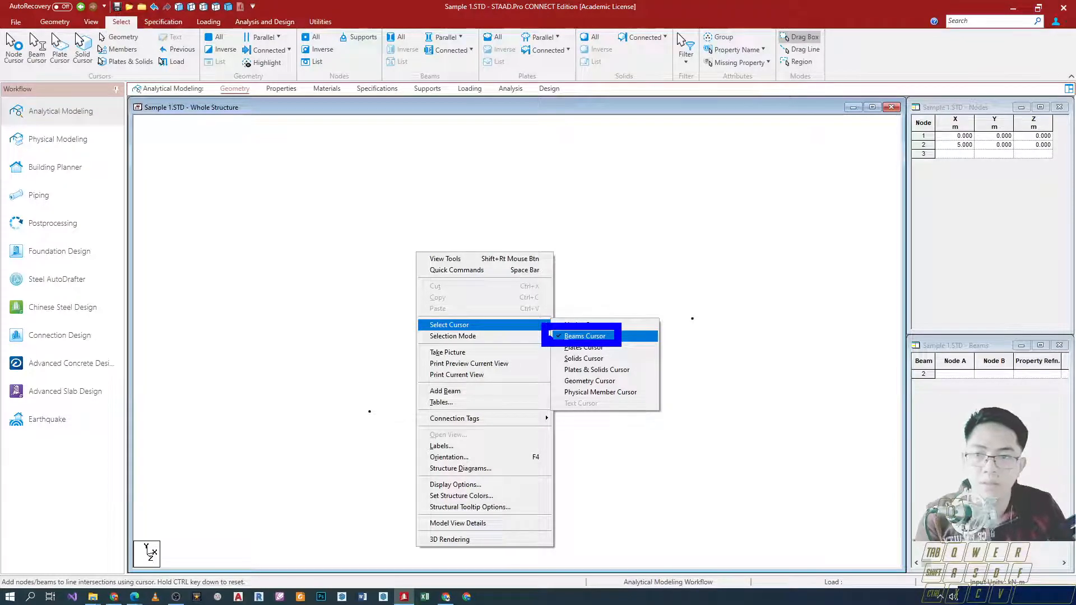
pyautogui.click(271, 273)
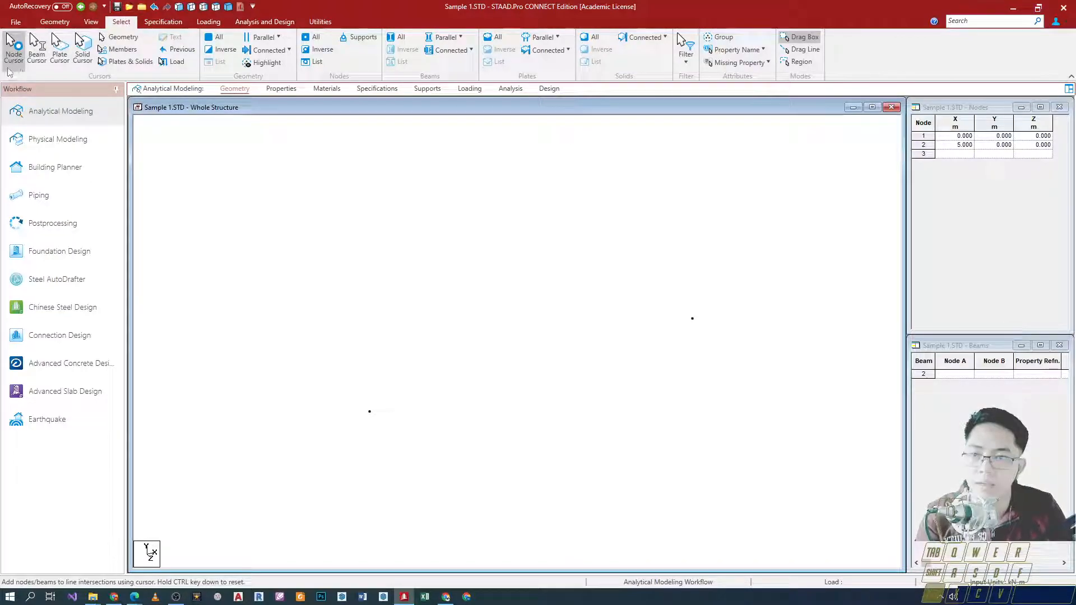
pyautogui.click(14, 48)
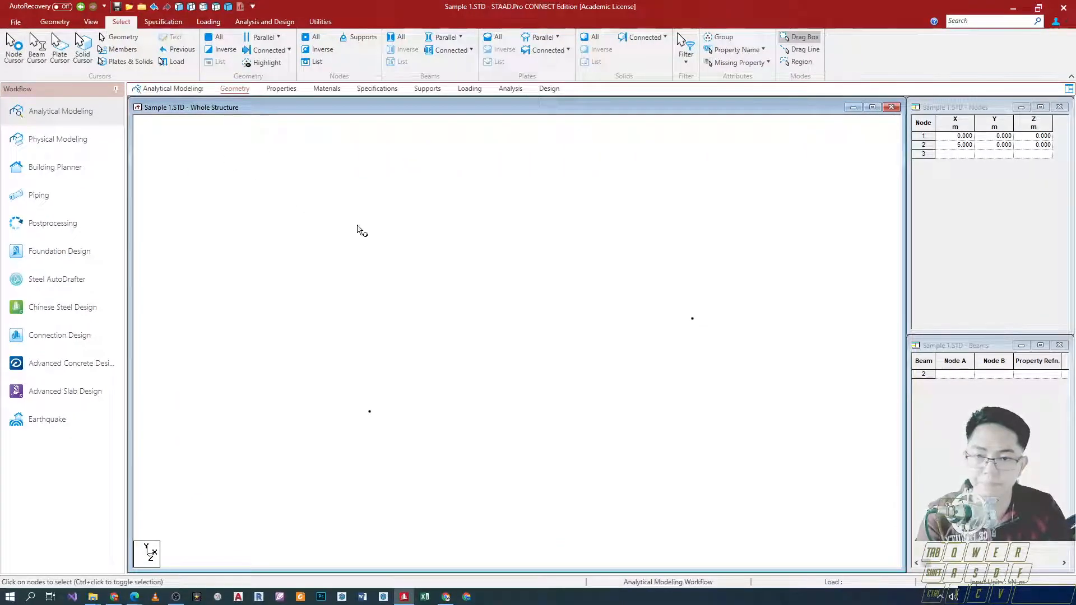
# Step: Select nodes 1 and 2 alternately in the model view with selection windows, leaving node 1 selected
pyautogui.keyDown('ctrl'); pyautogui.click(450, 263); pyautogui.keyUp('ctrl')
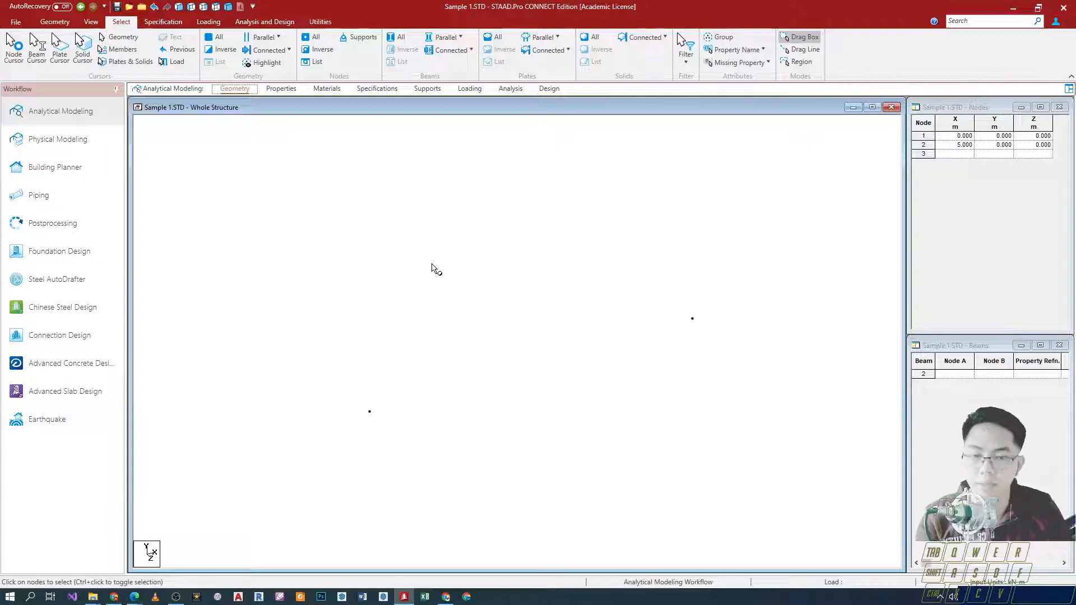
pyautogui.moveTo(349, 394); pyautogui.dragTo(410, 431)
pyautogui.moveTo(659, 298); pyautogui.dragTo(741, 352)
pyautogui.moveTo(348, 401); pyautogui.dragTo(402, 433)
pyautogui.moveTo(639, 301); pyautogui.dragTo(722, 360)
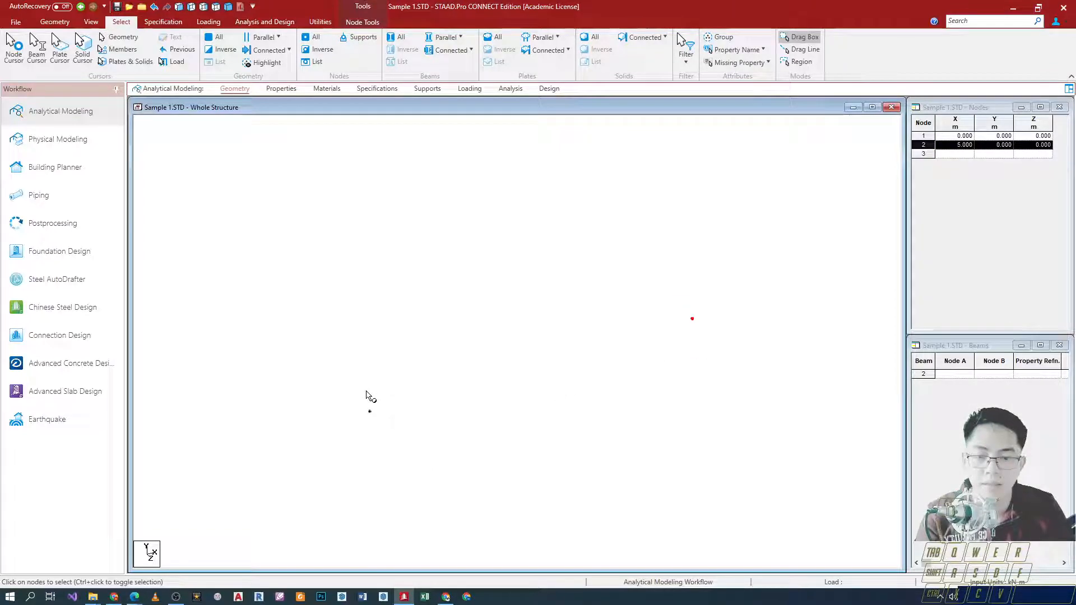
pyautogui.moveTo(357, 399); pyautogui.dragTo(413, 446)
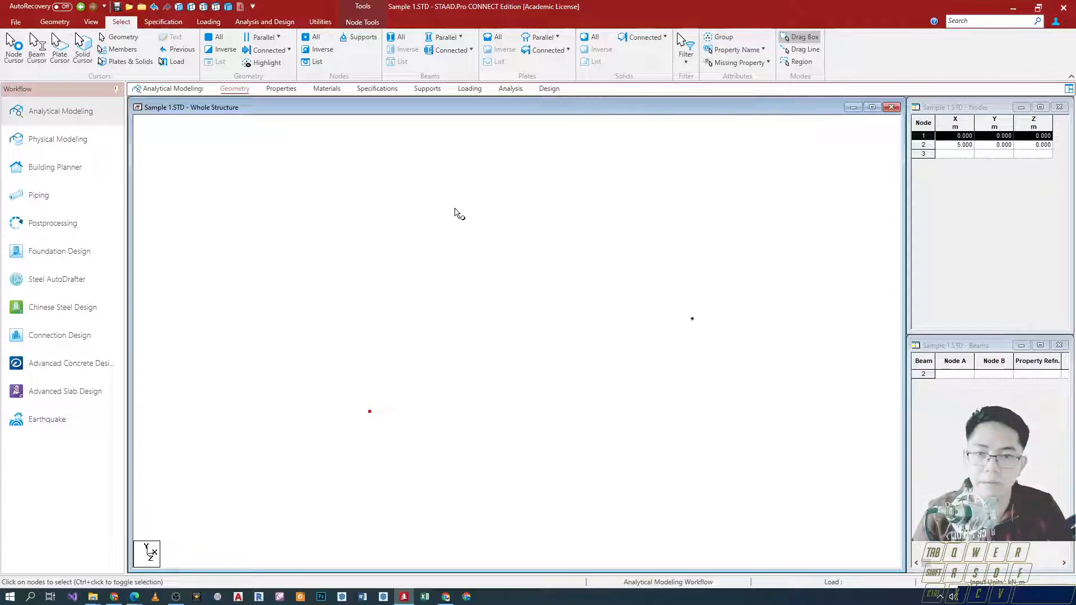
# Step: Copy the selected node 1 at the origin
pyautogui.rightClick(378, 243)
pyautogui.click(330, 361)
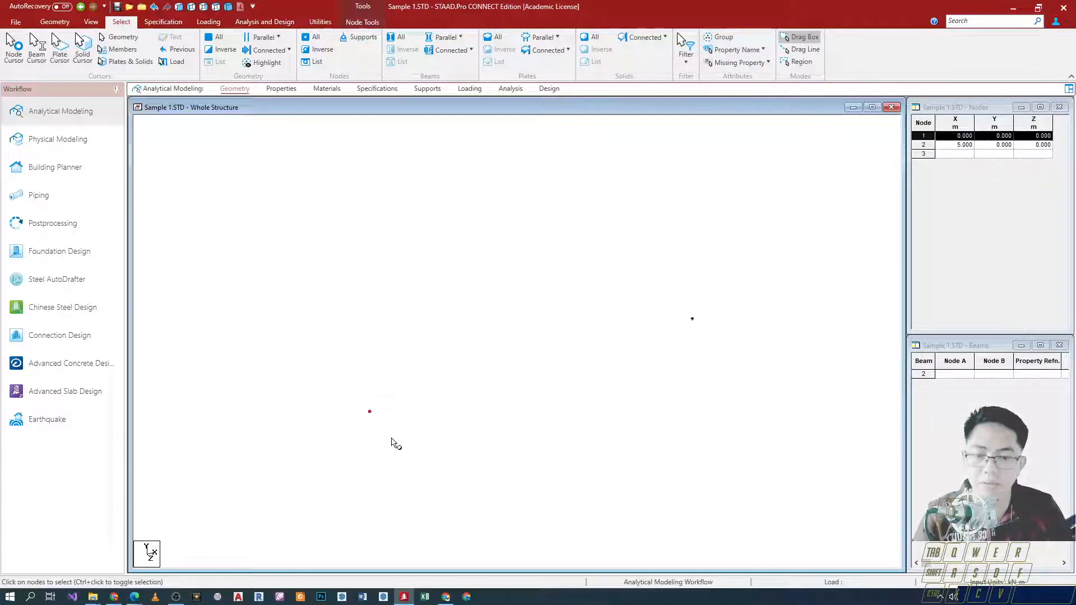
pyautogui.rightClick(365, 304)
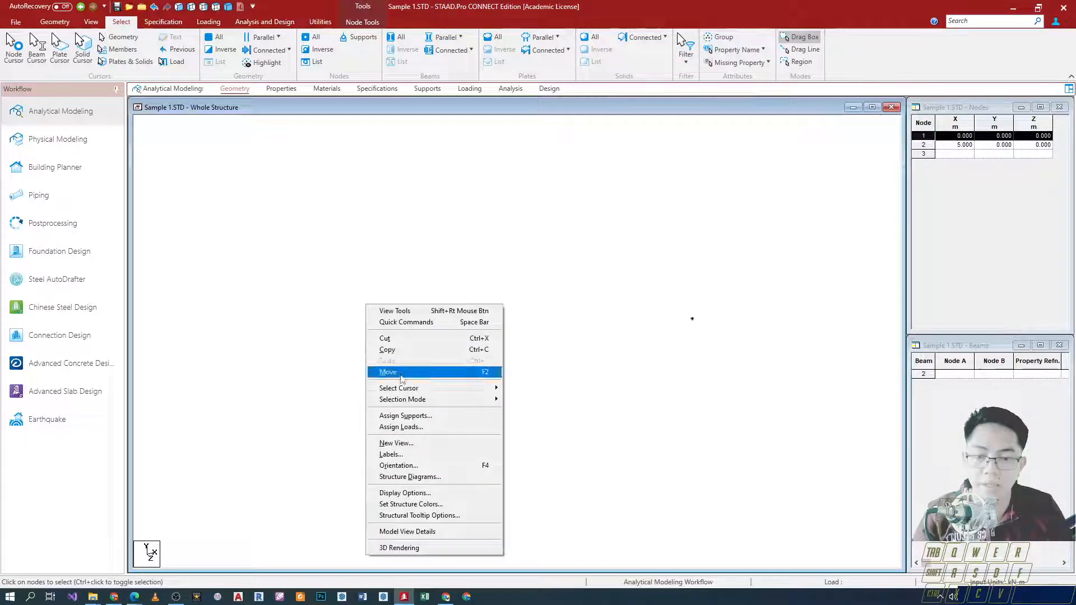
pyautogui.click(419, 350)
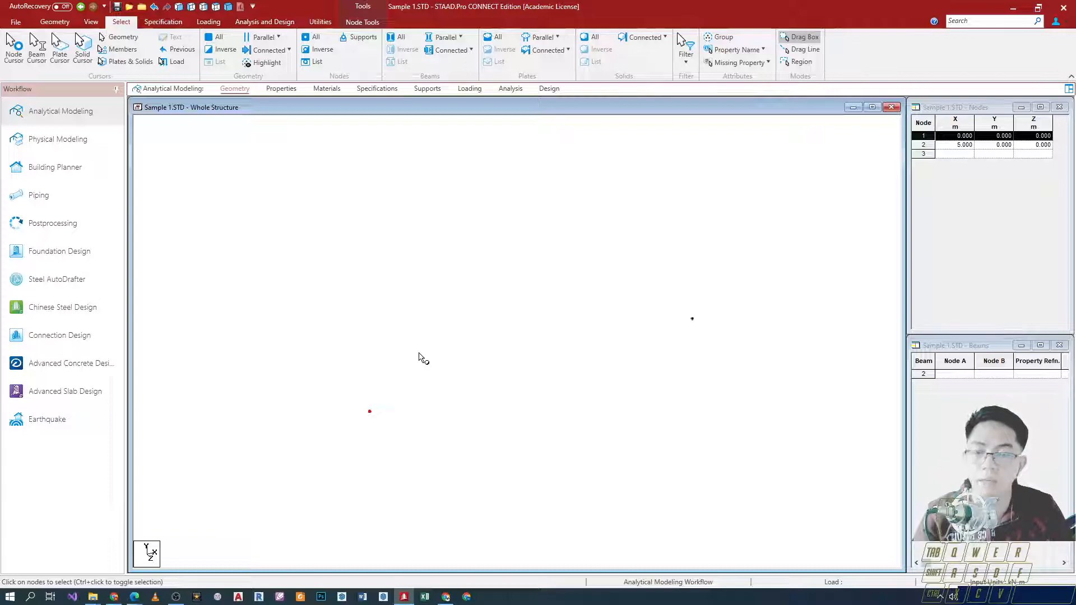
# Step: Paste the copied node with a move of 3 m in Y, keeping X and Z at 0
pyautogui.rightClick(347, 271)
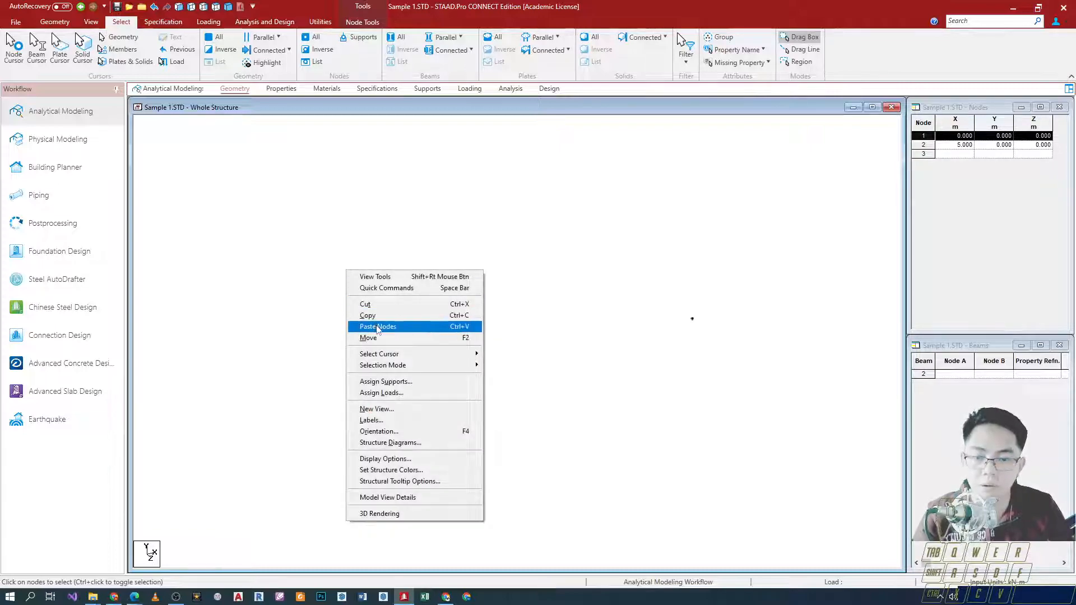
pyautogui.click(434, 329)
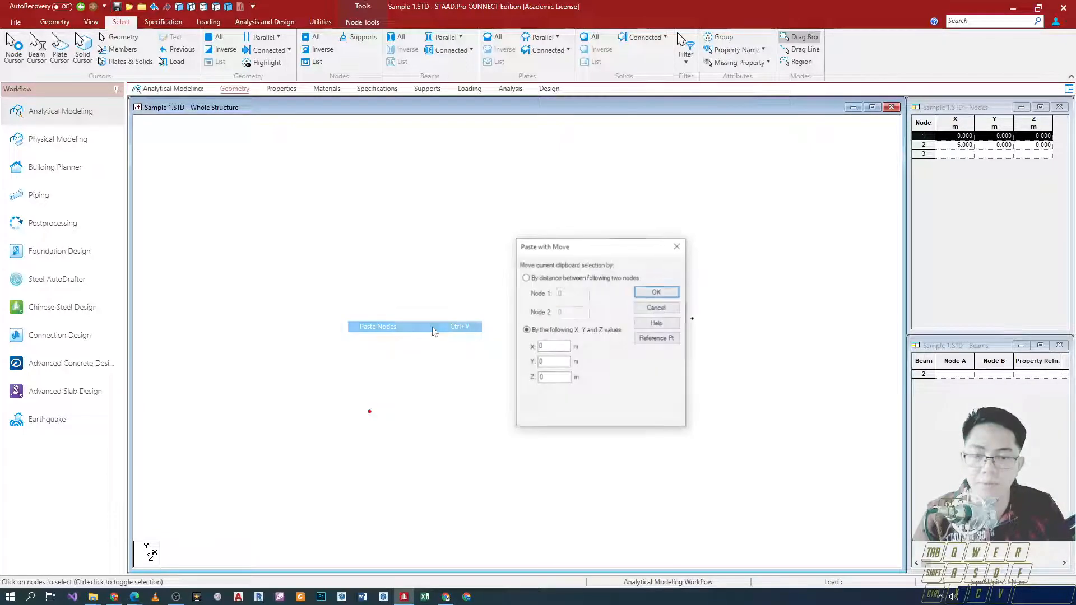
pyautogui.moveTo(595, 246); pyautogui.dragTo(487, 184)
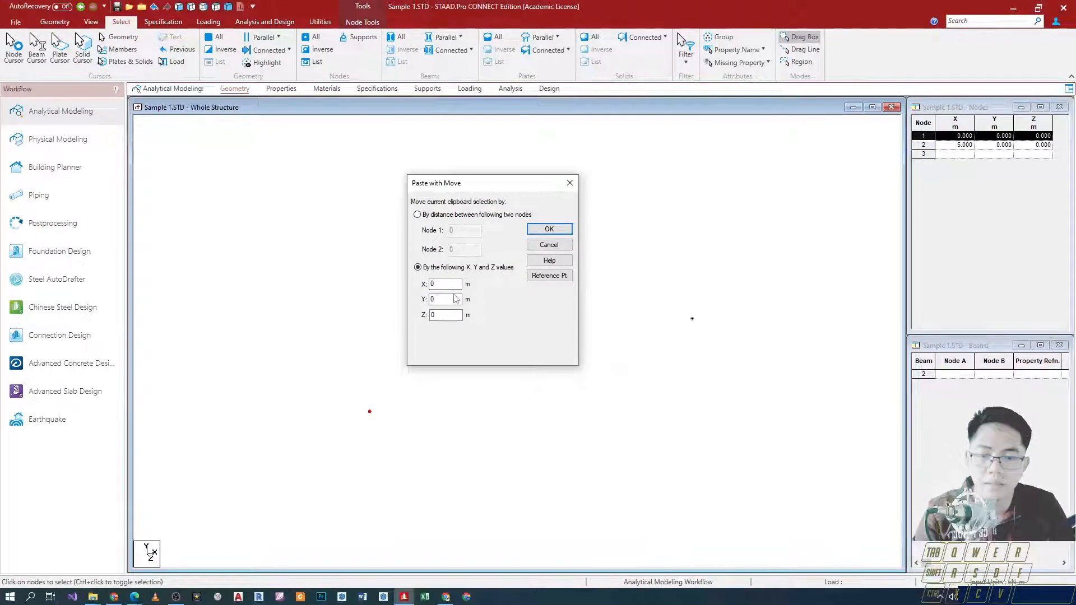
pyautogui.doubleClick(353, 318)
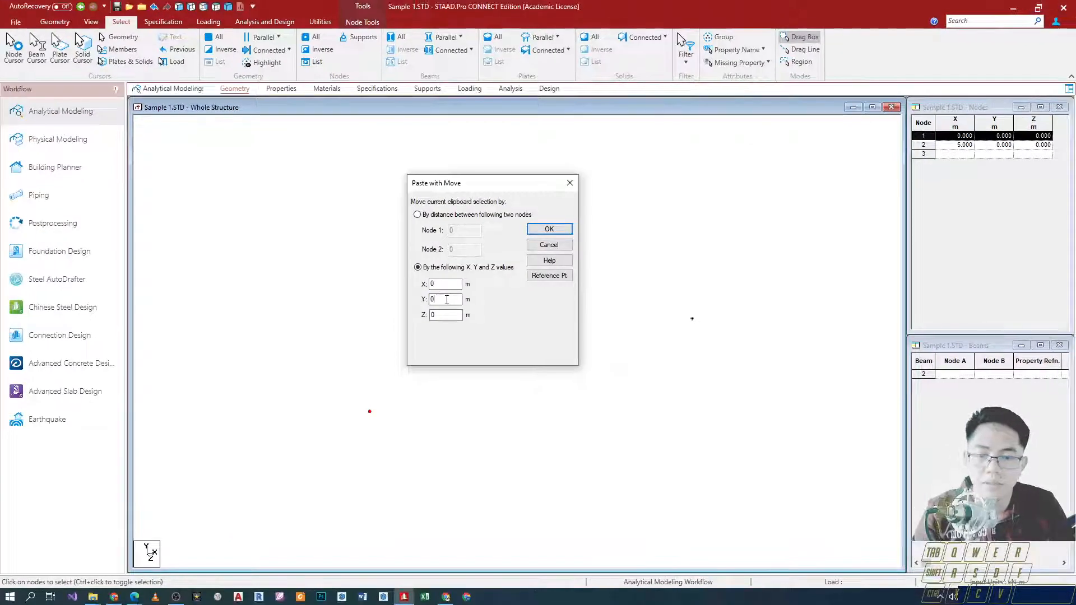
pyautogui.write('3')
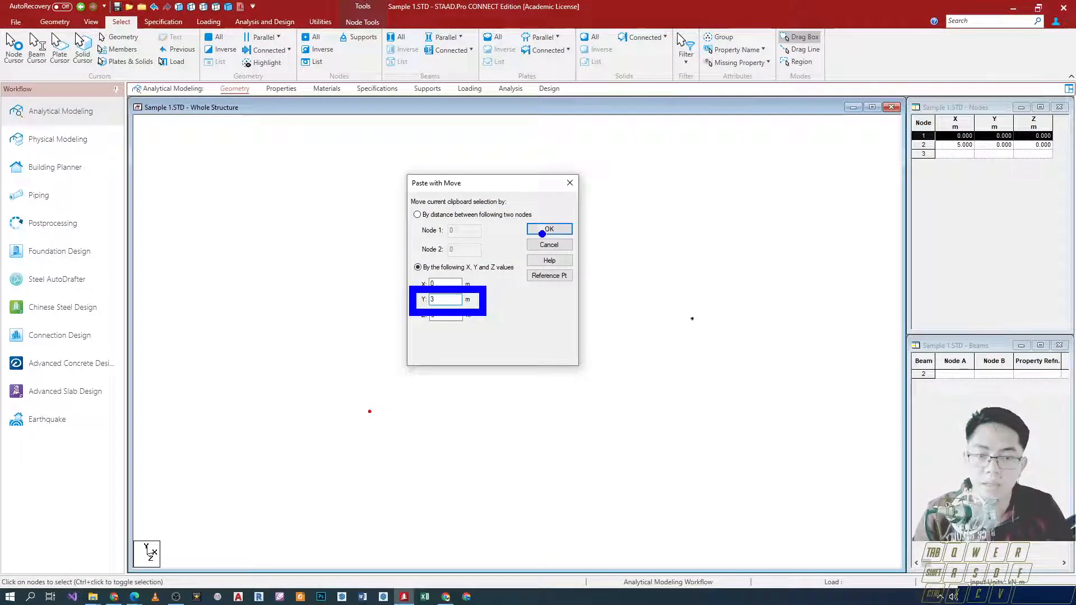
pyautogui.click(546, 228)
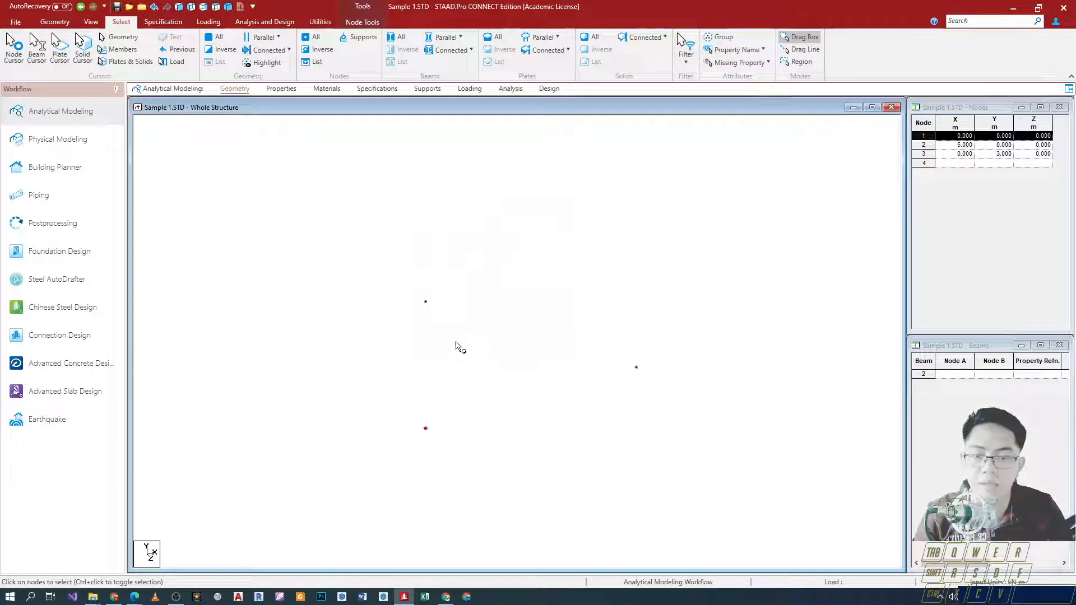
# Step: Select node 1 and the pasted node together in the model view, and clear the selection
pyautogui.moveTo(465, 403); pyautogui.dragTo(480, 451)
pyautogui.scroll(3, 450, 436)
pyautogui.scroll(-4, 445, 423)
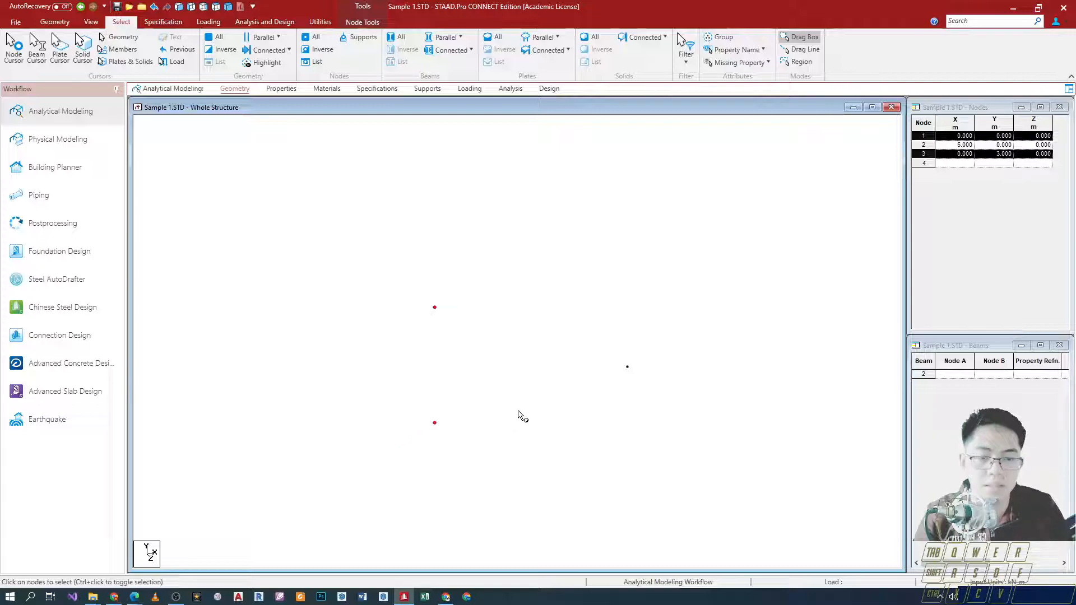
pyautogui.moveTo(959, 105)
pyautogui.mouseDown()
pyautogui.moveTo(461, 212)
pyautogui.moveTo(912, 123)
pyautogui.moveTo(973, 101)
pyautogui.mouseUp()
pyautogui.scroll(-3, 476, 392)
pyautogui.click(557, 343)
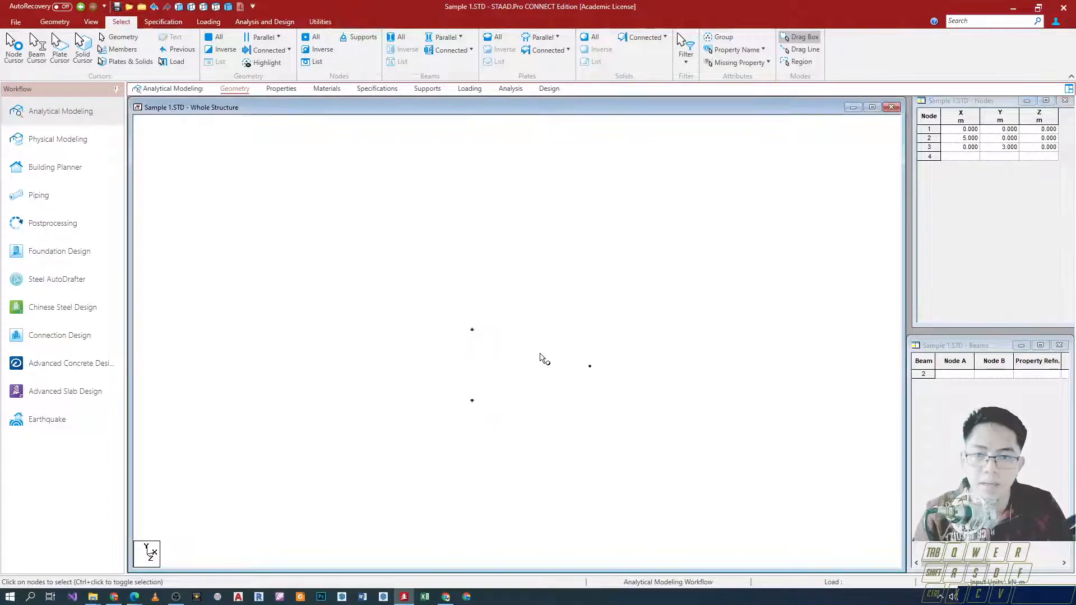
pyautogui.scroll(2, 442, 402)
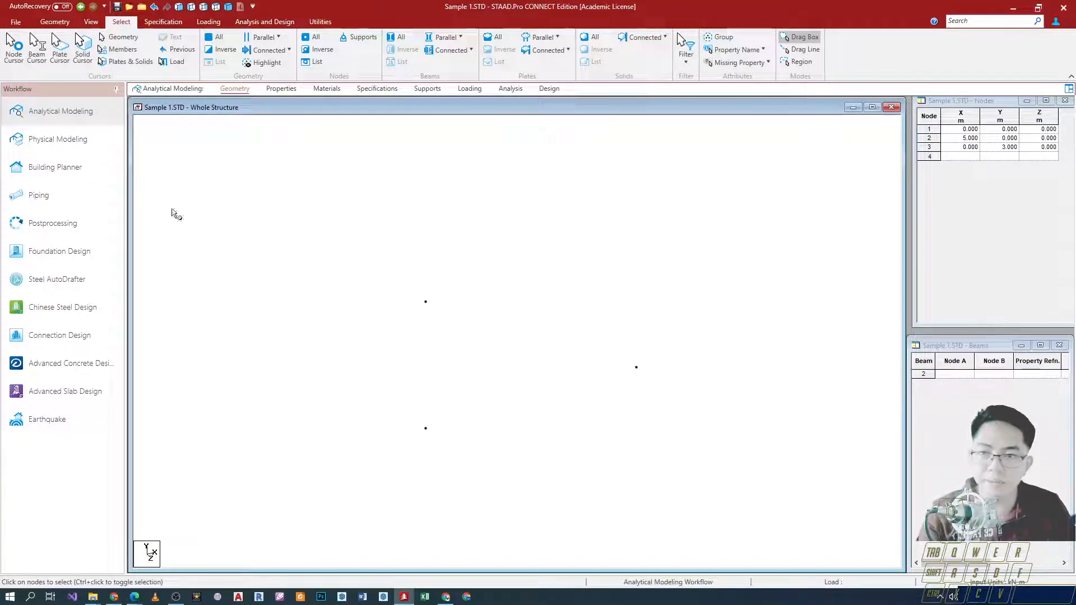
# Step: Review the available structure grid types and realign the Nodes table beside the model view
pyautogui.click(56, 22)
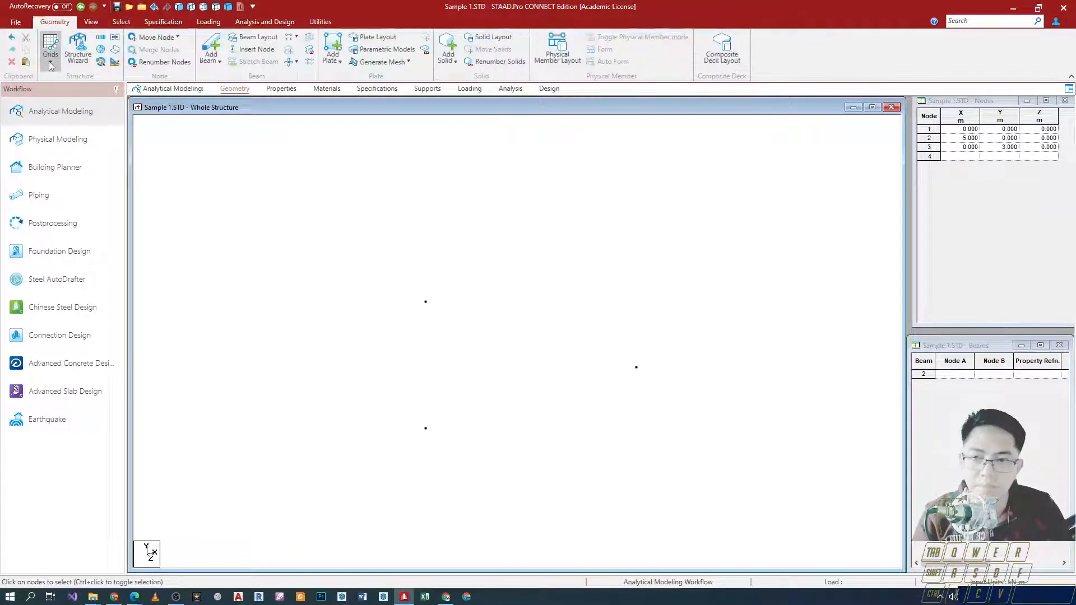
pyautogui.click(50, 49)
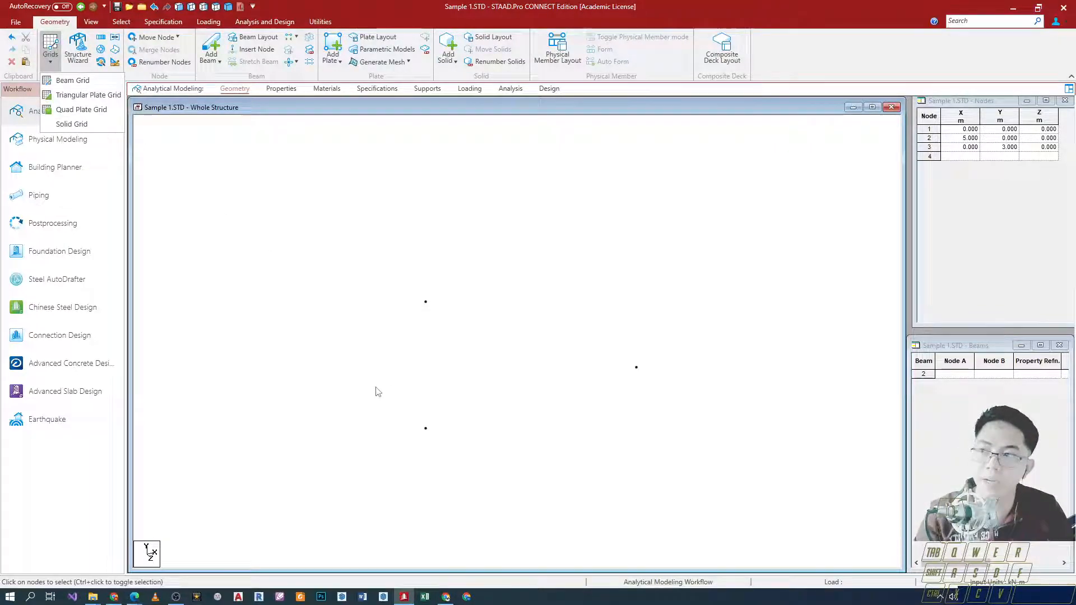
pyautogui.scroll(-3, 355, 341)
pyautogui.click(317, 244)
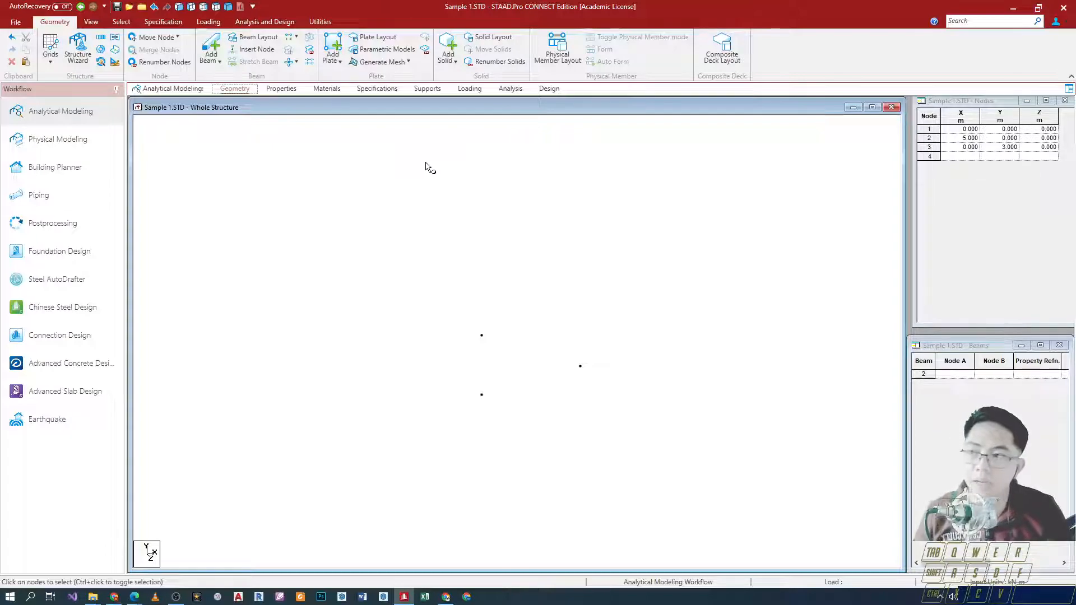
pyautogui.moveTo(989, 110)
pyautogui.mouseDown()
pyautogui.moveTo(721, 173)
pyautogui.moveTo(604, 174)
pyautogui.moveTo(882, 117)
pyautogui.moveTo(1021, 110)
pyautogui.moveTo(986, 112)
pyautogui.mouseUp()
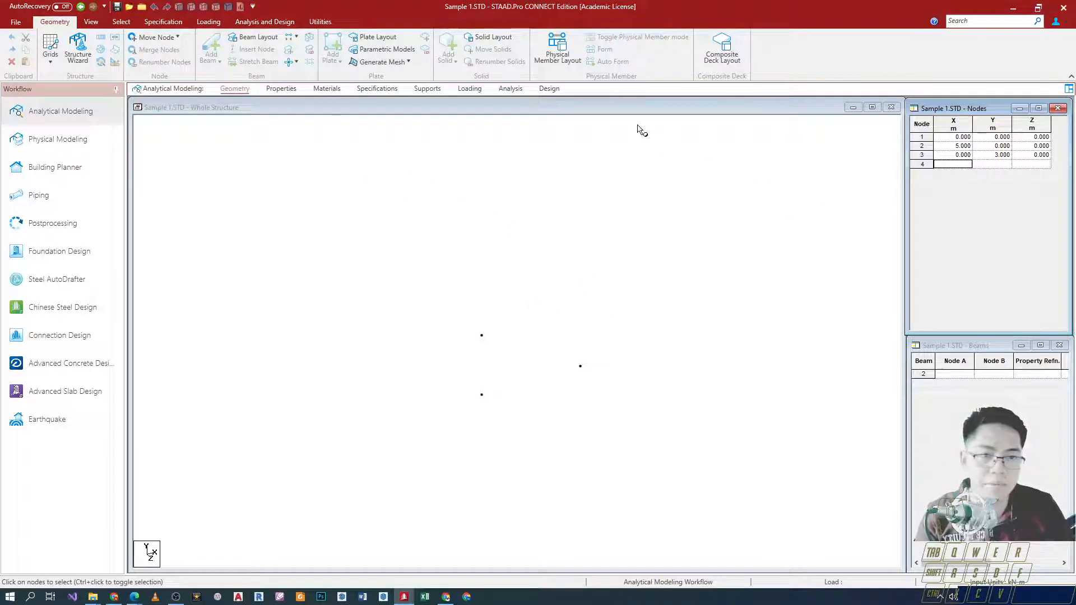
pyautogui.click(633, 115)
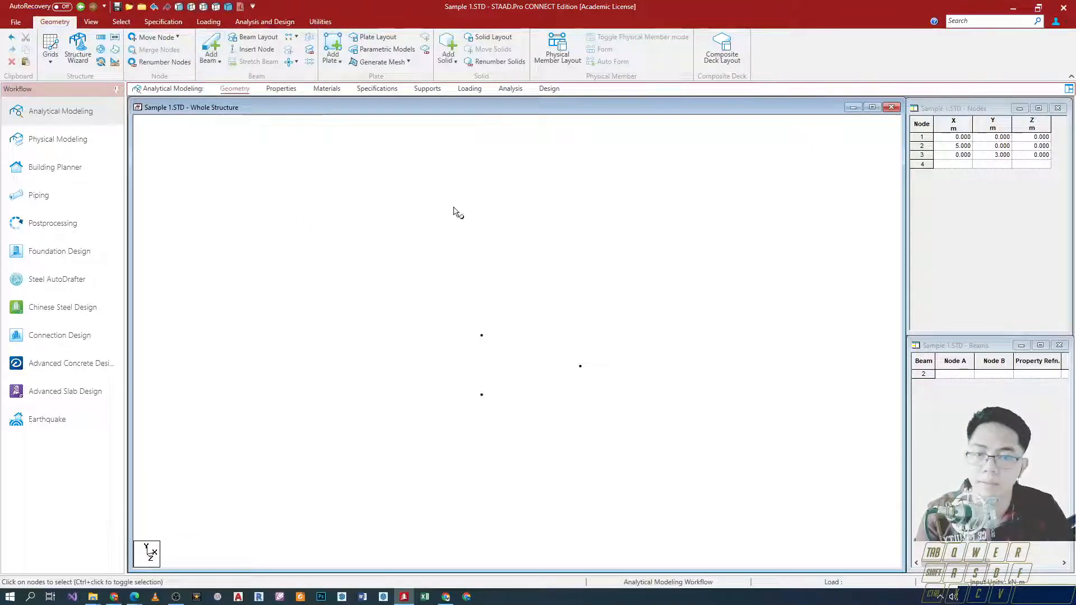
# Step: Add a beam from node 1 at the origin to node 3 directly above it with the Add Beam cursor
pyautogui.click(218, 62)
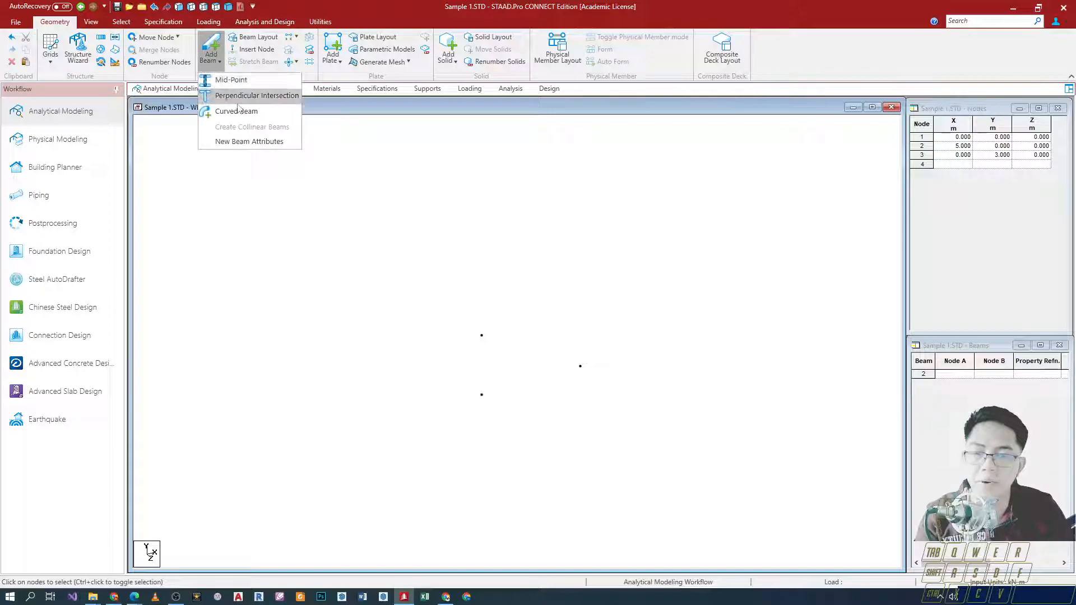
pyautogui.click(212, 49)
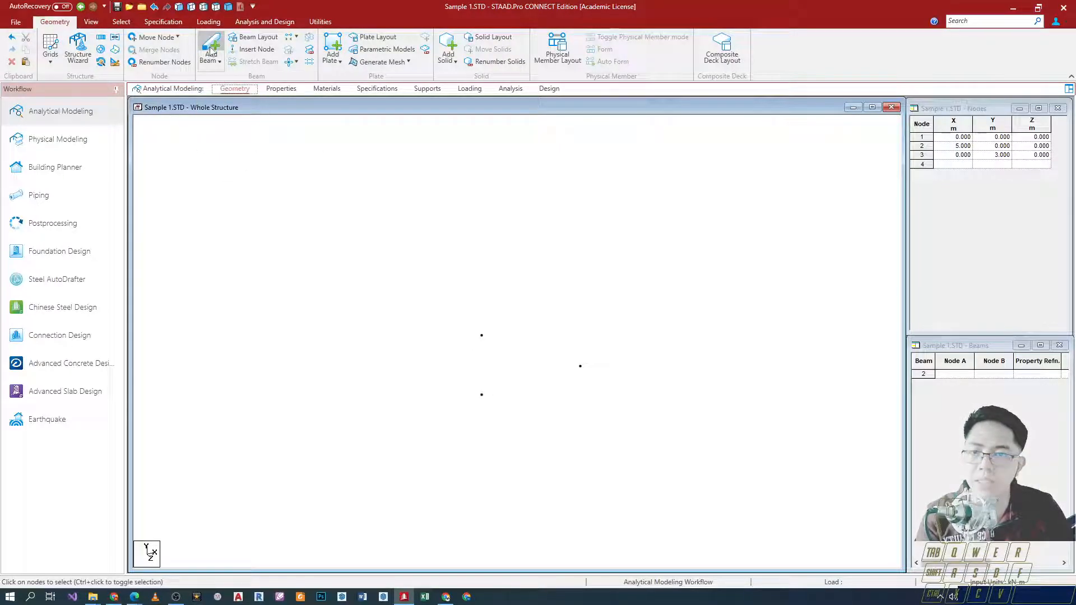
pyautogui.click(212, 51)
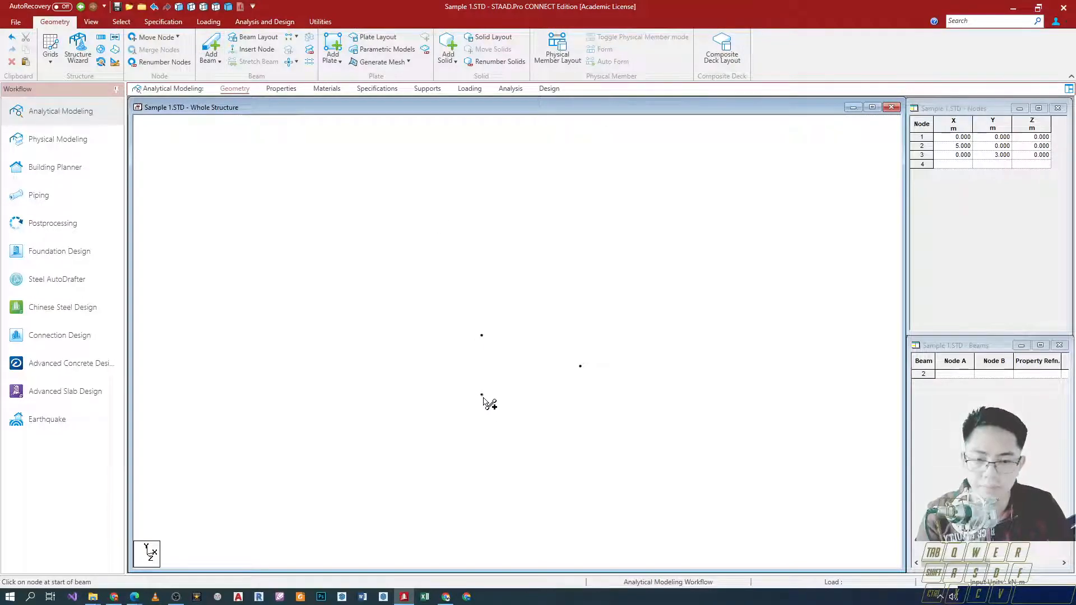
pyautogui.click(441, 262)
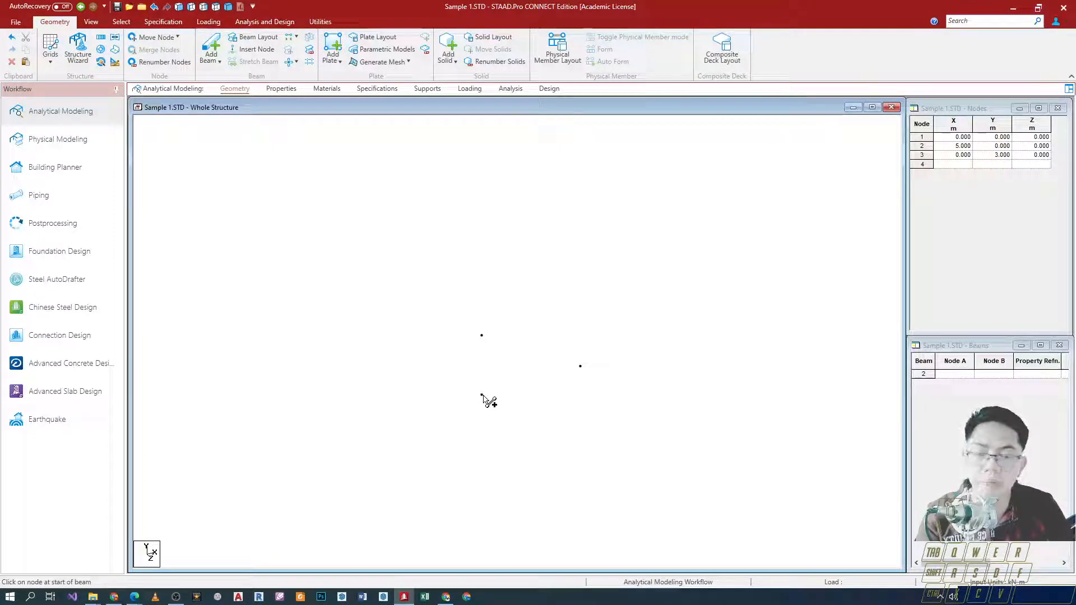
pyautogui.moveTo(481, 395); pyautogui.dragTo(480, 336)
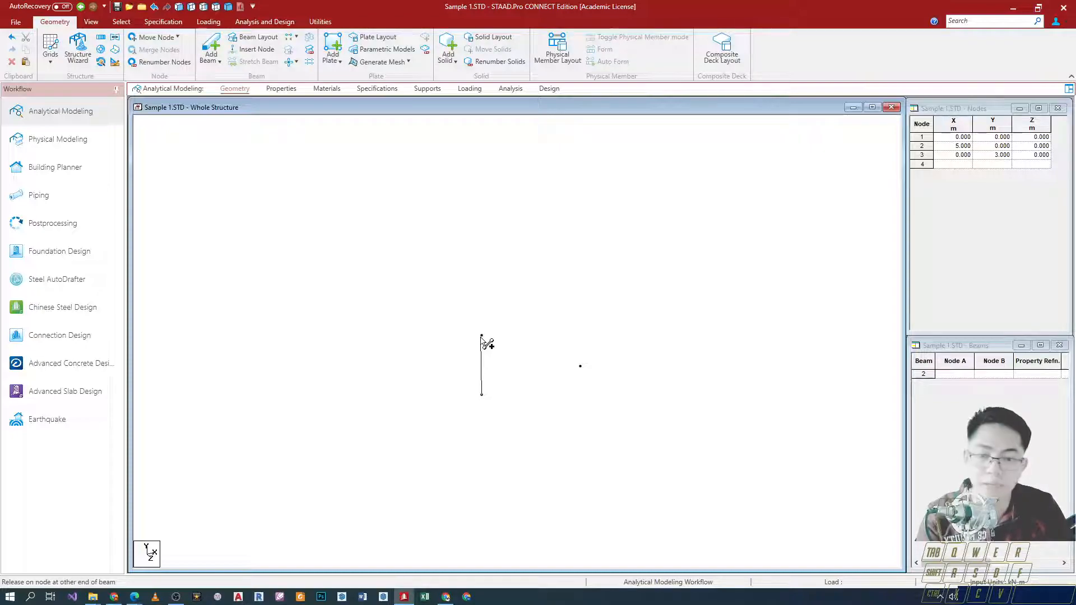
pyautogui.hotkey('ctrl', '1')
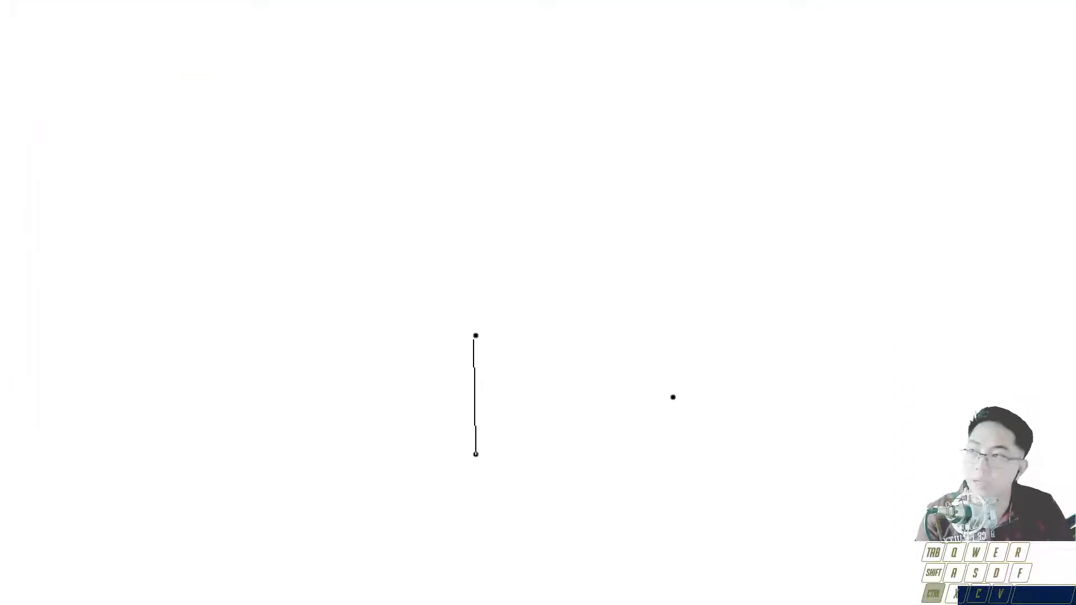
pyautogui.hotkey('ctrl', '1')
pyautogui.moveTo(481, 337); pyautogui.dragTo(481, 336)
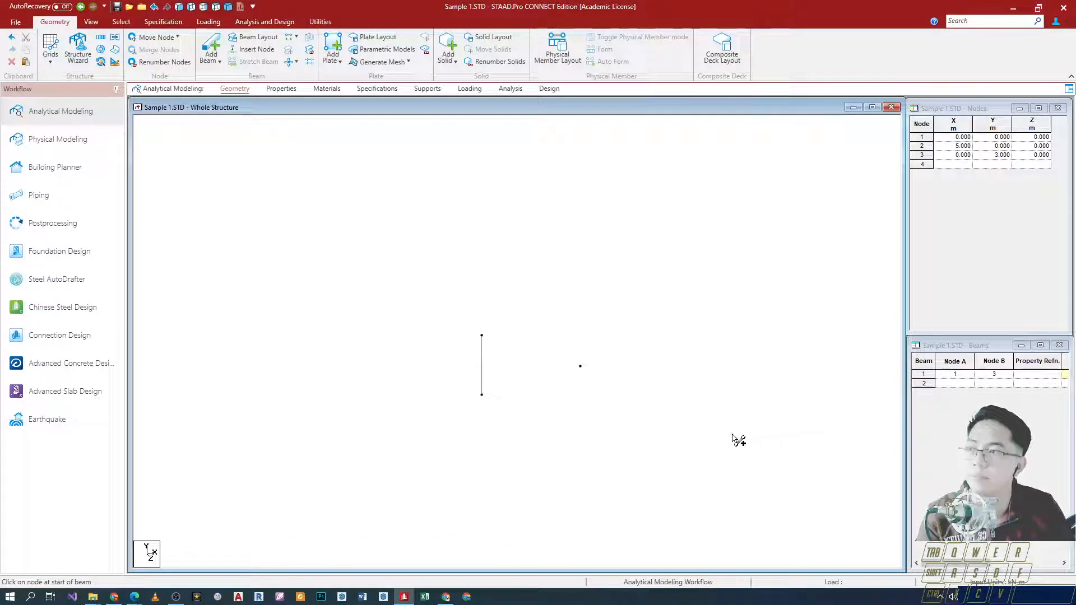
# Step: Add a second beam from node 1 to node 2
pyautogui.hotkey('ctrl', '1')
pyautogui.hotkey('ctrl', '1')
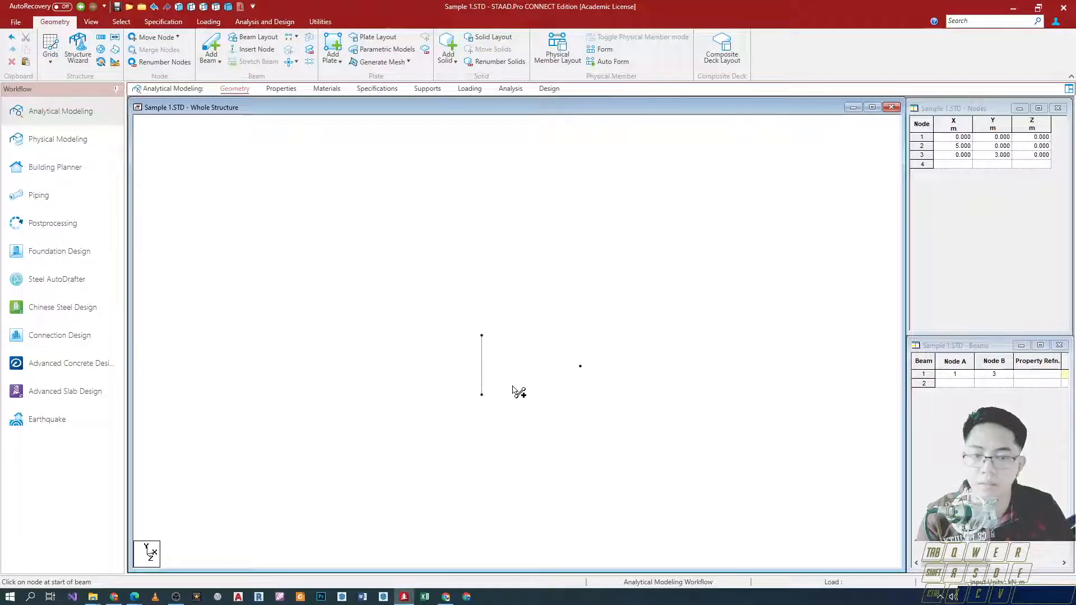
pyautogui.moveTo(481, 394); pyautogui.dragTo(585, 368)
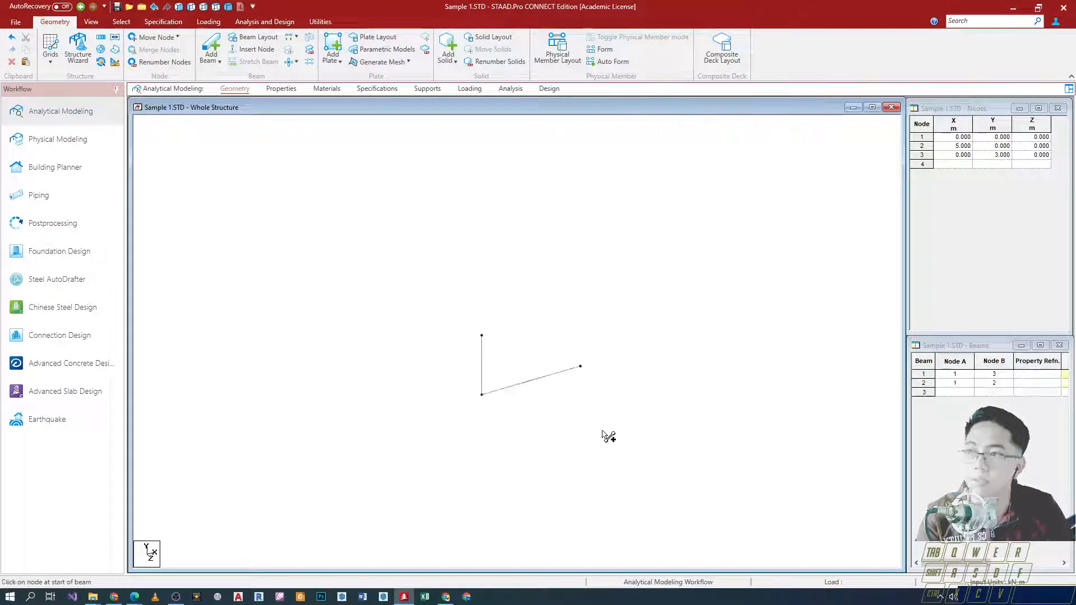
# Step: Examine the two beams meeting at node 1 in the model view at different zoom levels
pyautogui.scroll(-3, 523, 429)
pyautogui.scroll(-2, 488, 426)
pyautogui.scroll(5, 571, 368)
pyautogui.scroll(-6, 546, 364)
pyautogui.scroll(4, 583, 361)
pyautogui.scroll(-2, 516, 381)
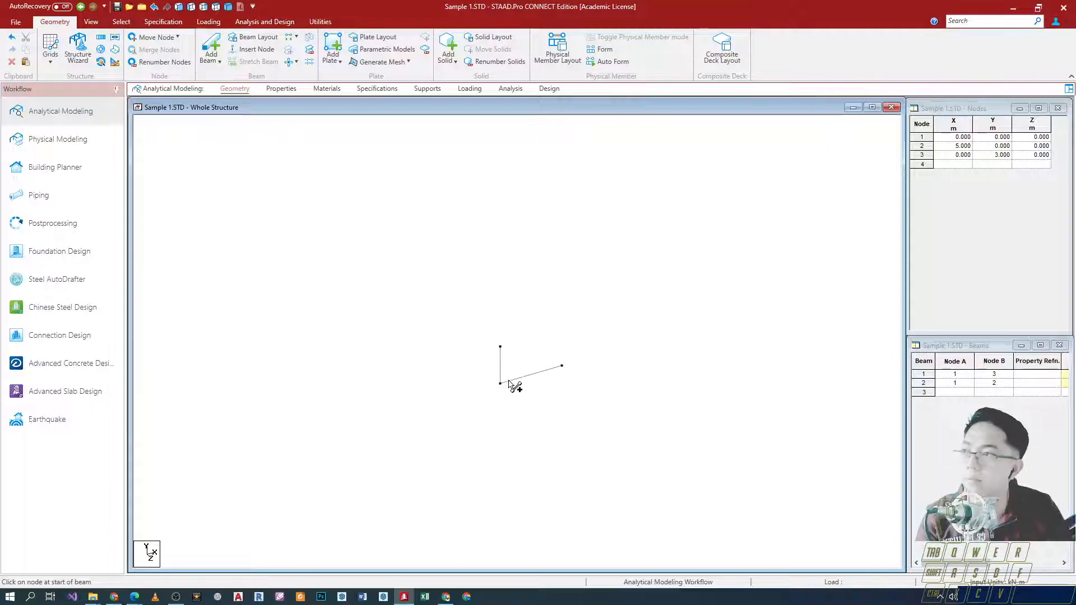
pyautogui.scroll(-3, 509, 385)
pyautogui.scroll(4, 513, 384)
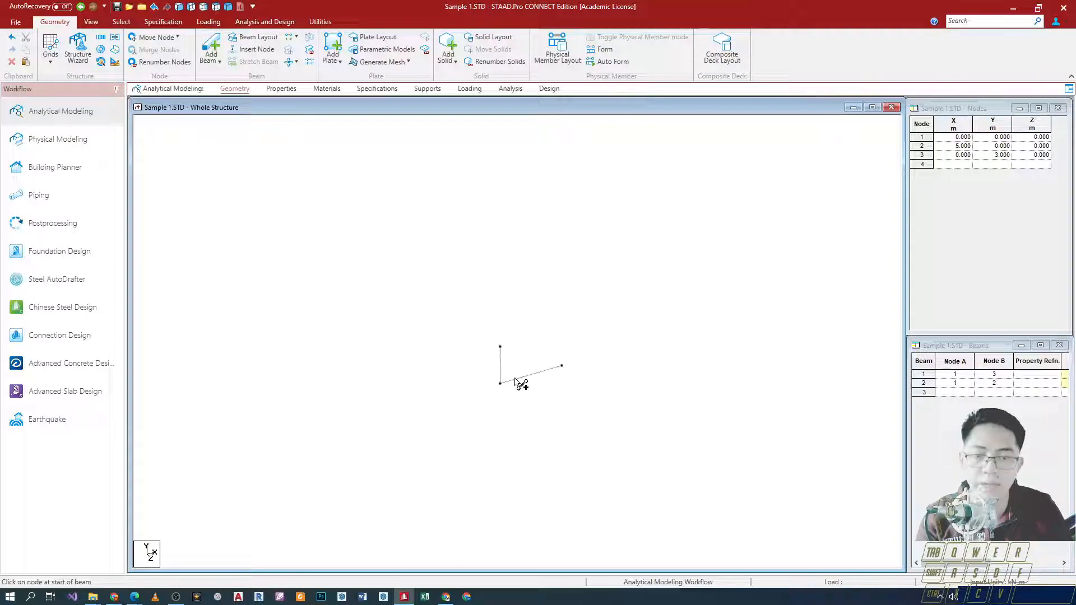
pyautogui.scroll(-2, 521, 395)
pyautogui.scroll(4, 521, 400)
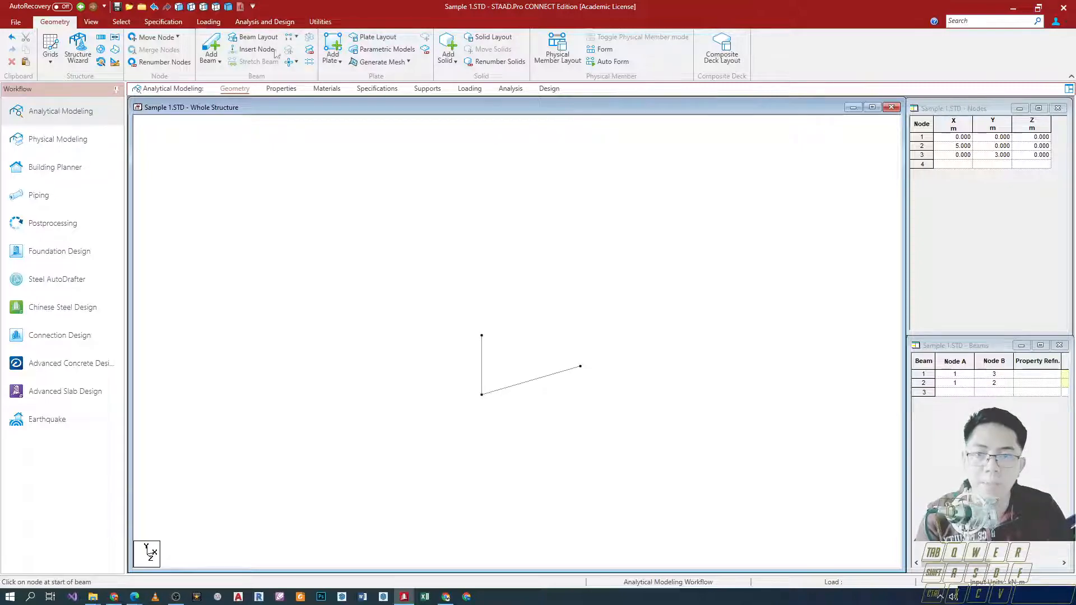
pyautogui.click(241, 35)
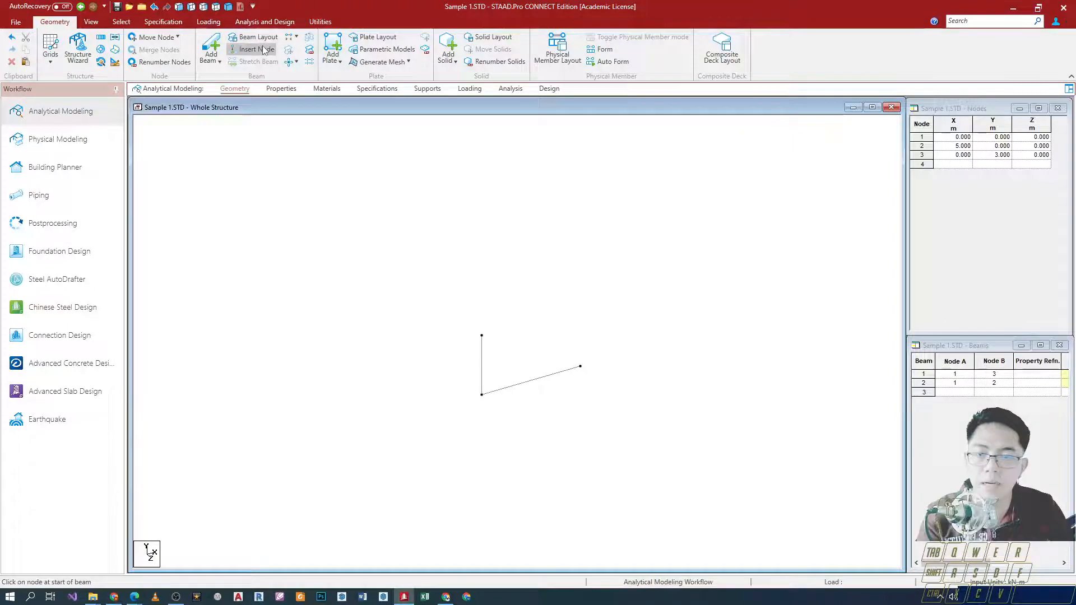
pyautogui.click(297, 38)
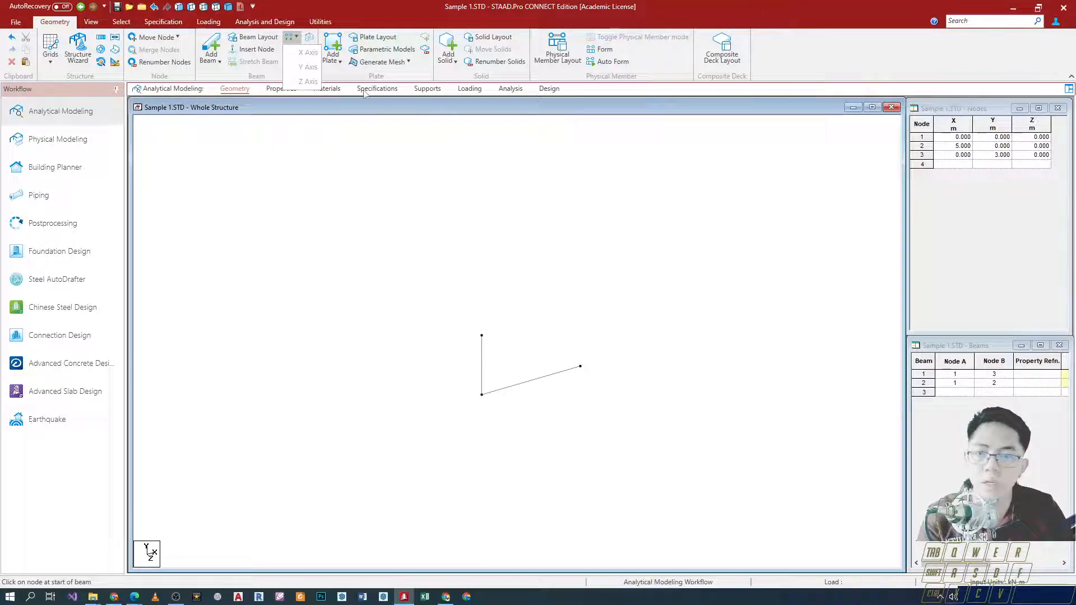
pyautogui.click(429, 397)
pyautogui.scroll(-5, 496, 417)
pyautogui.scroll(6, 526, 363)
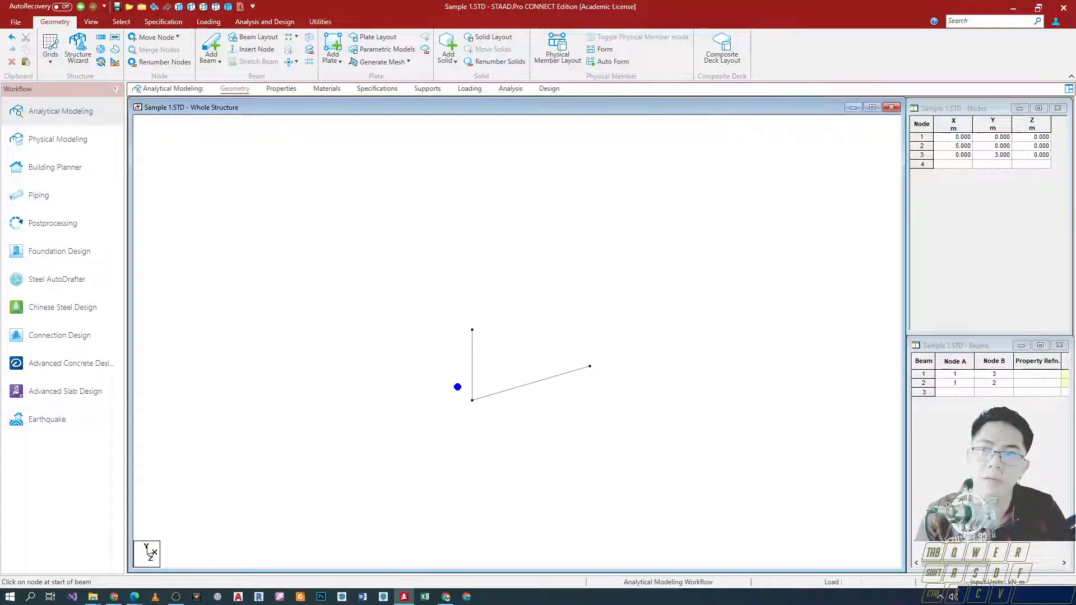
# Step: Leave beam drawing and activate the Node Cursor for picking nodes in the model view
pyautogui.scroll(-1, 393, 301)
pyautogui.click(121, 23)
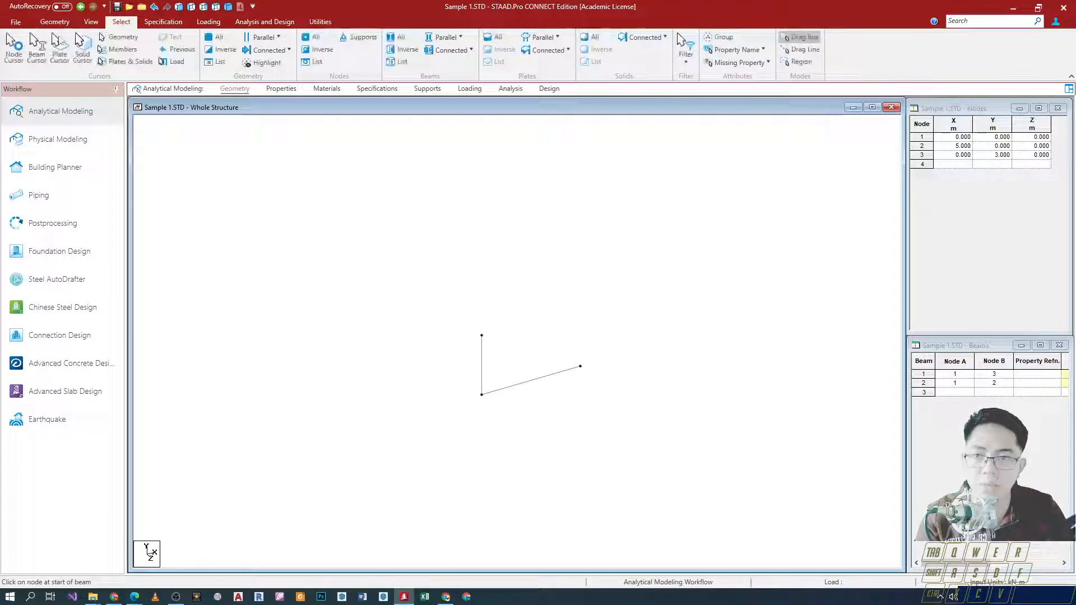
pyautogui.moveTo(467, 388); pyautogui.dragTo(509, 413)
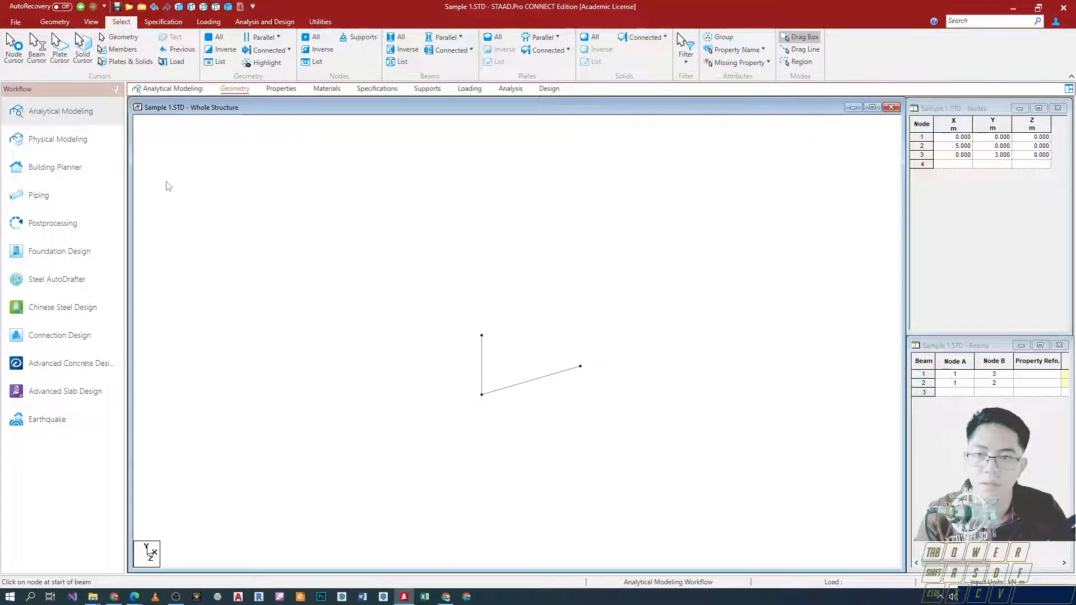
pyautogui.click(14, 50)
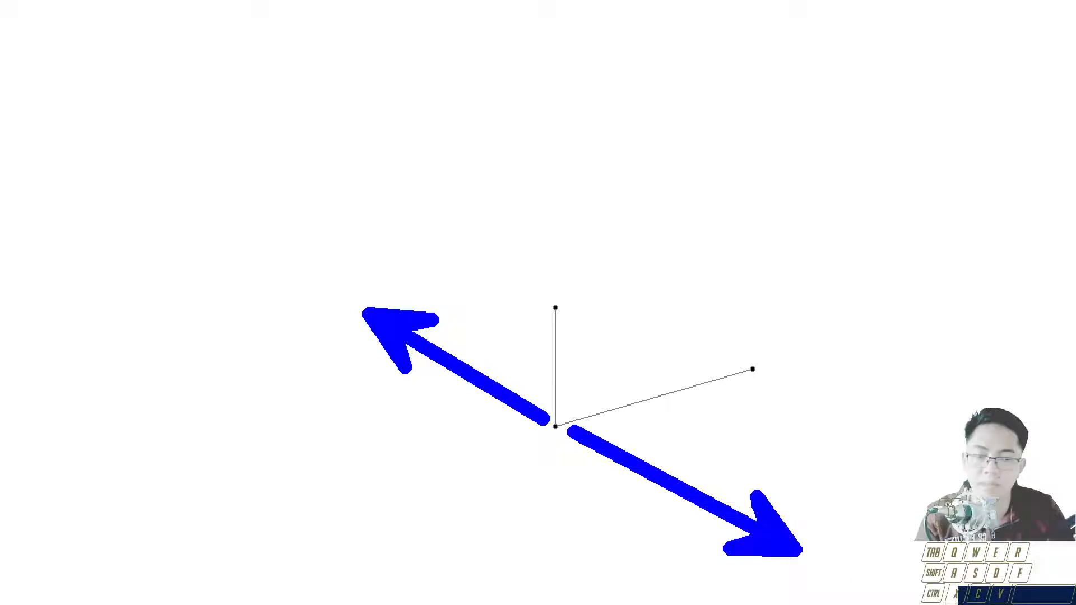
pyautogui.keyDown('shift'); pyautogui.moveTo(828, 462); pyautogui.dragTo(819, 522); pyautogui.keyUp('shift')
pyautogui.keyDown('shift'); pyautogui.moveTo(807, 482); pyautogui.dragTo(858, 505); pyautogui.keyUp('shift')
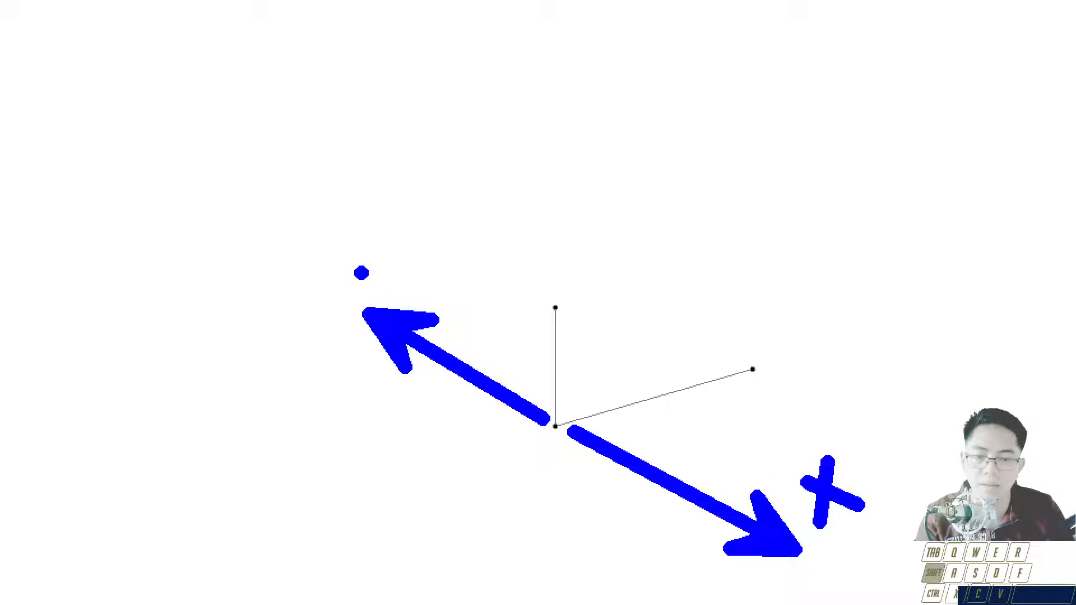
pyautogui.keyDown('shift'); pyautogui.moveTo(365, 258); pyautogui.dragTo(409, 270); pyautogui.keyUp('shift')
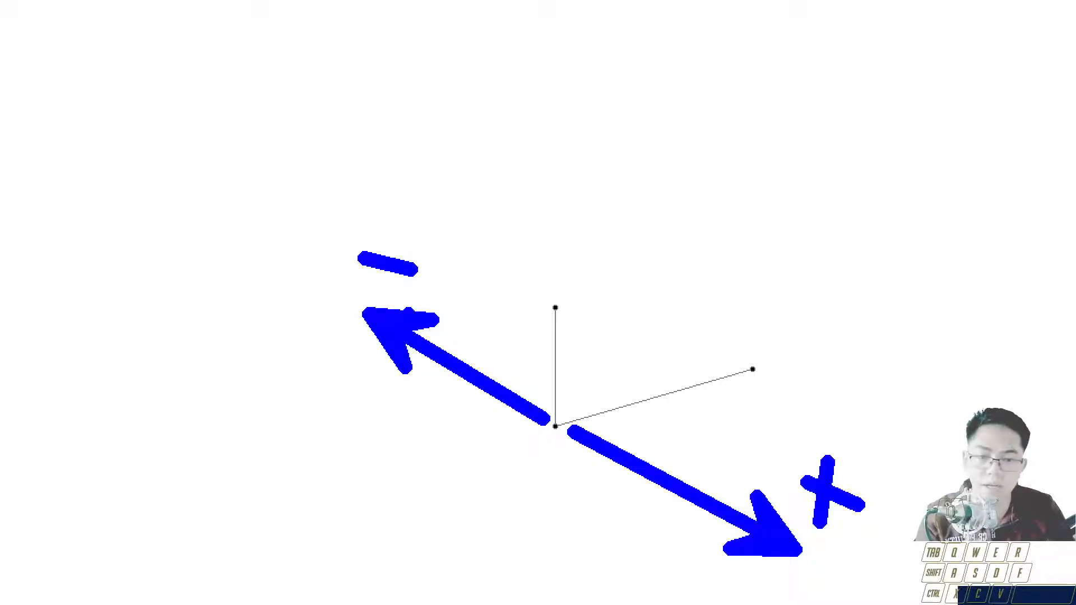
pyautogui.keyDown('shift'); pyautogui.moveTo(580, 57); pyautogui.dragTo(583, 376); pyautogui.keyUp('shift')
pyautogui.hotkey('ctrl', 'z')
pyautogui.keyDown('ctrl'); pyautogui.keyDown('shift'); pyautogui.moveTo(557, 3); pyautogui.dragTo(557, 421); pyautogui.keyUp('shift'); pyautogui.keyUp('ctrl')
pyautogui.moveTo(851, 323)
pyautogui.keyDown('ctrl'); pyautogui.keyDown('shift'); pyautogui.mouseDown()
pyautogui.moveTo(720, 403)
pyautogui.moveTo(556, 418)
pyautogui.mouseUp(); pyautogui.keyUp('shift'); pyautogui.keyUp('ctrl')
pyautogui.press('Escape')
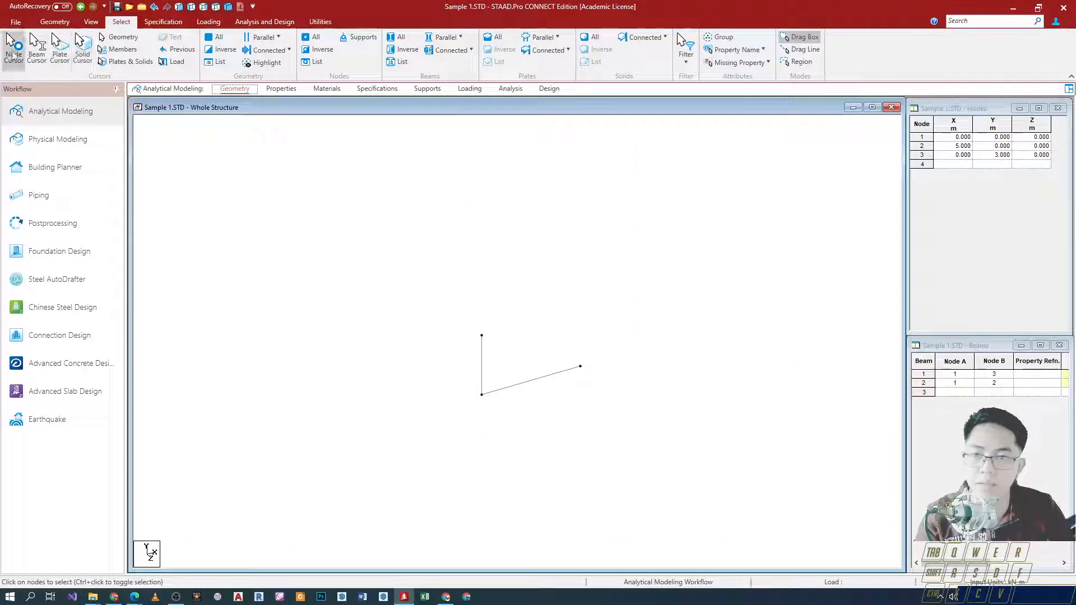
# Step: Copy node 1 at the origin and paste the copy with a Z offset of -4 m
pyautogui.moveTo(458, 381); pyautogui.dragTo(529, 420)
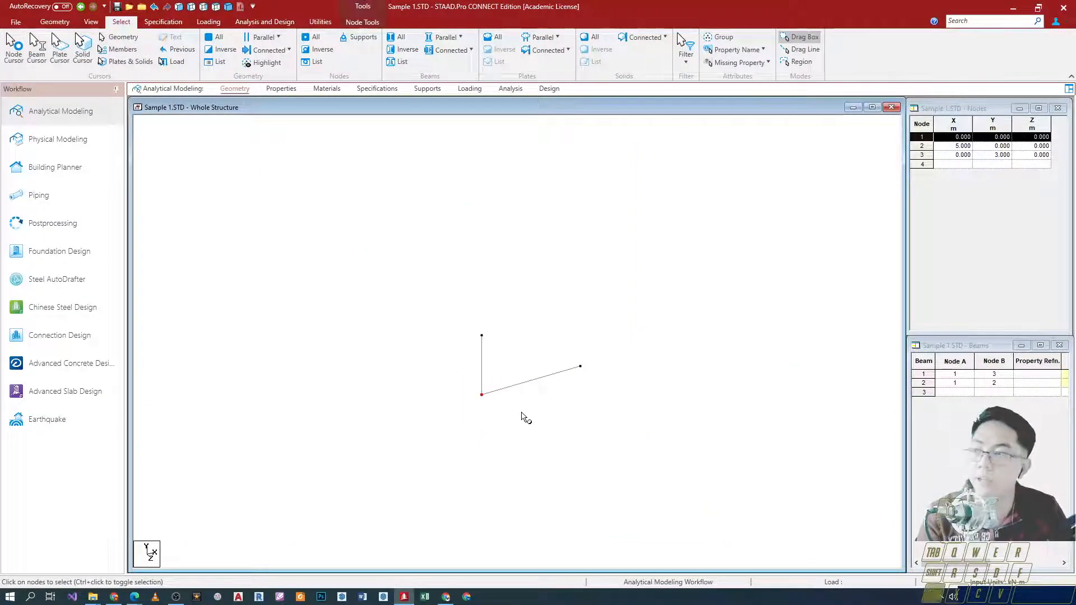
pyautogui.hotkey('ctrl', 'v')
pyautogui.moveTo(574, 255); pyautogui.dragTo(300, 190)
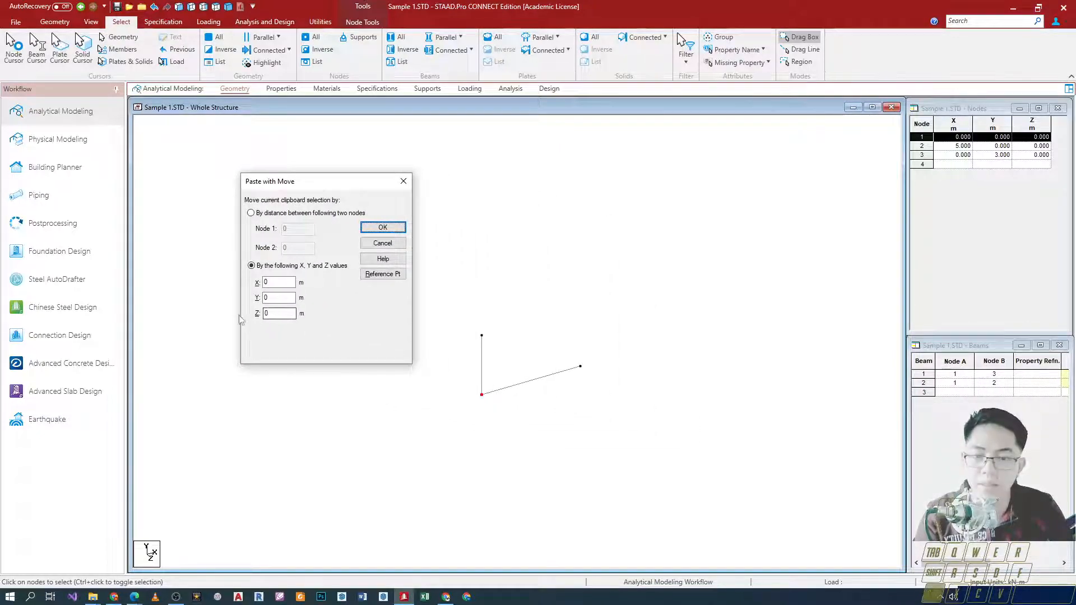
pyautogui.moveTo(236, 304); pyautogui.dragTo(327, 337)
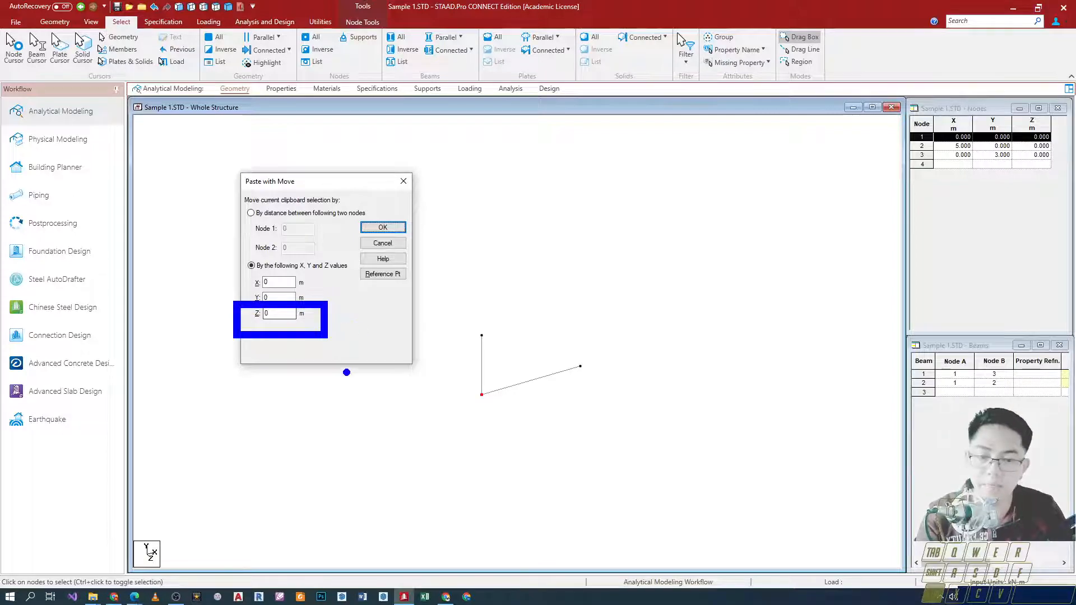
pyautogui.moveTo(468, 387); pyautogui.dragTo(609, 455)
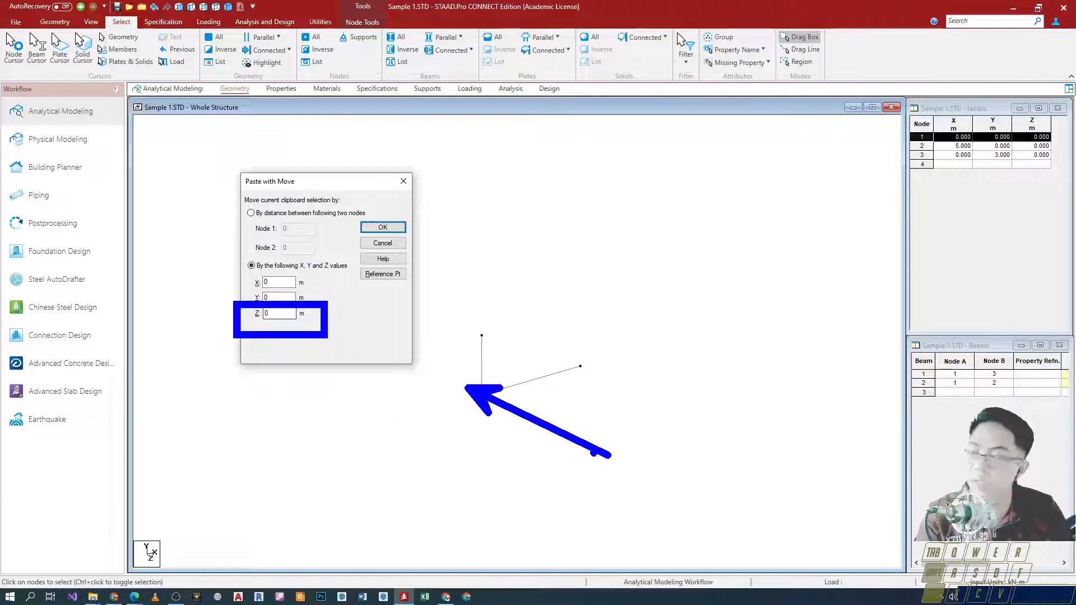
pyautogui.press('Escape')
pyautogui.doubleClick(280, 313)
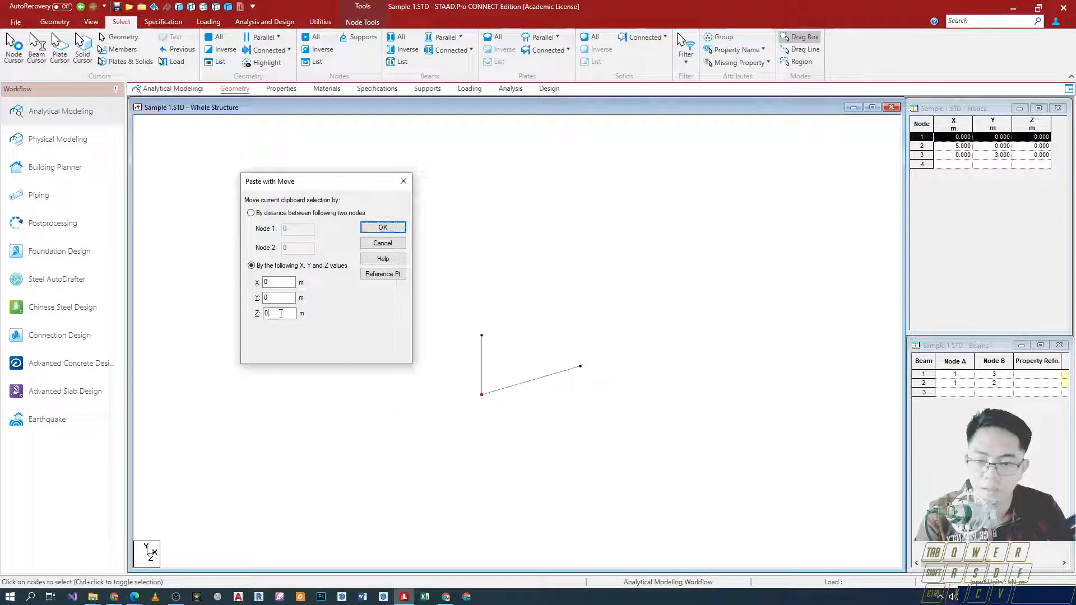
pyautogui.write('-4')
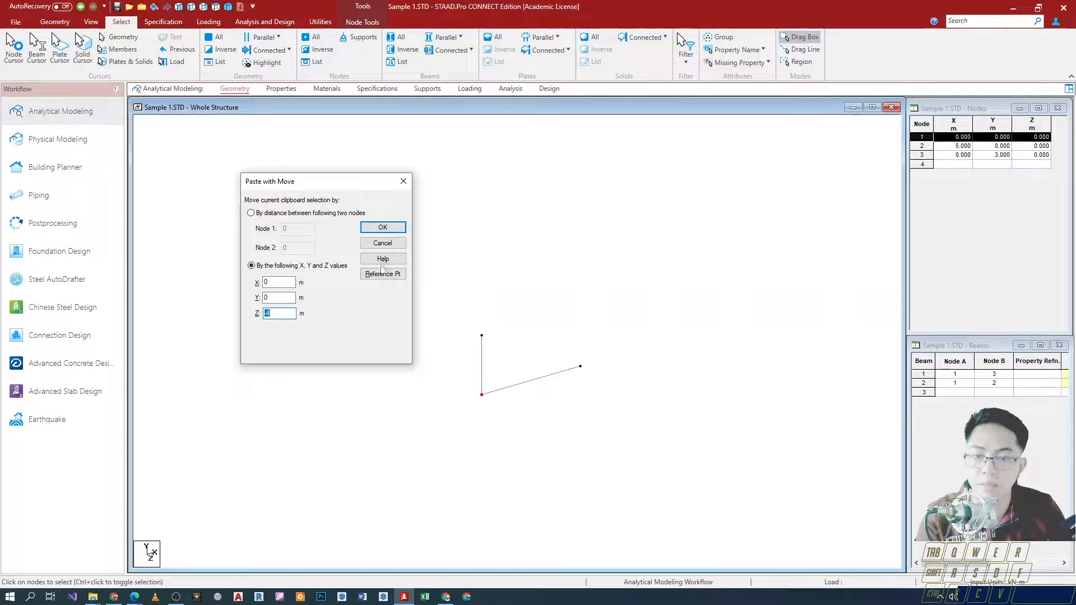
pyautogui.click(415, 100)
pyautogui.scroll(3, 453, 351)
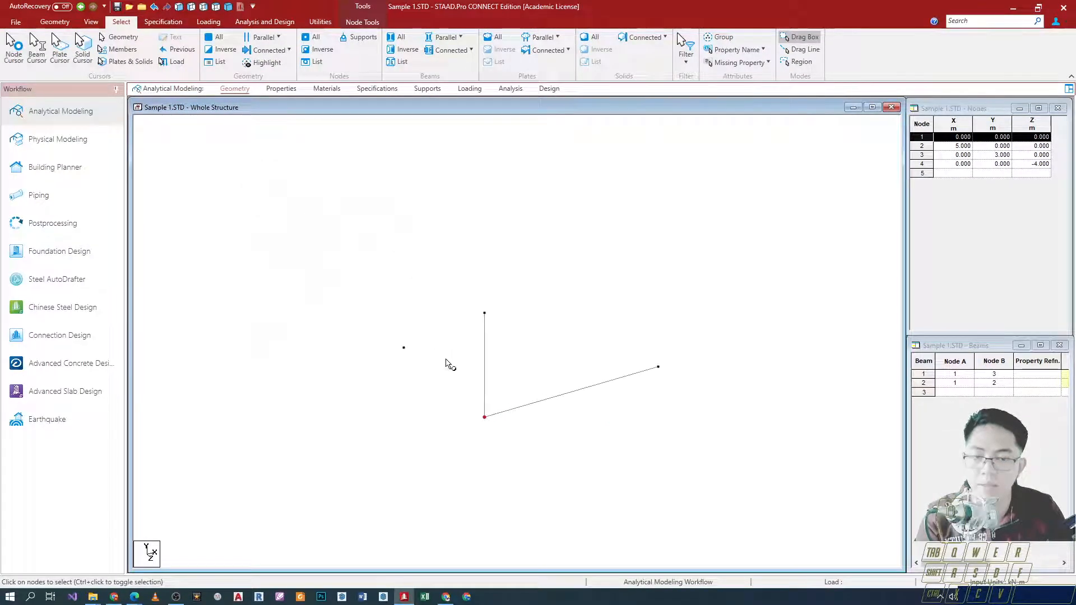
# Step: Select nodes 1 and 4 together, switch to selecting nodes 3 and 4 together, and clear the selection
pyautogui.moveTo(359, 328); pyautogui.dragTo(400, 363)
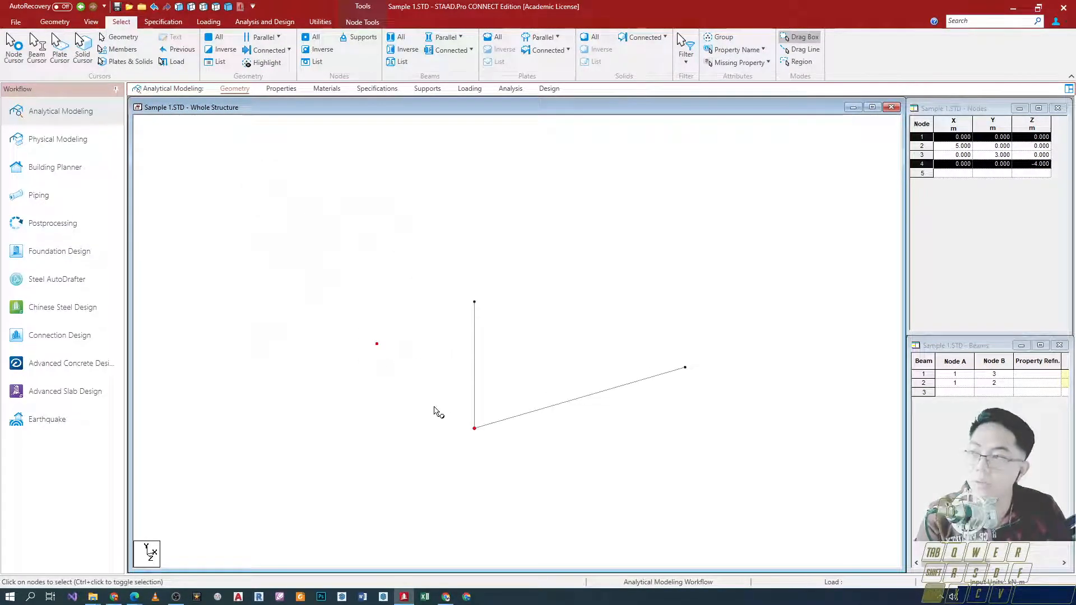
pyautogui.keyDown('ctrl'); pyautogui.click(473, 425); pyautogui.keyUp('ctrl')
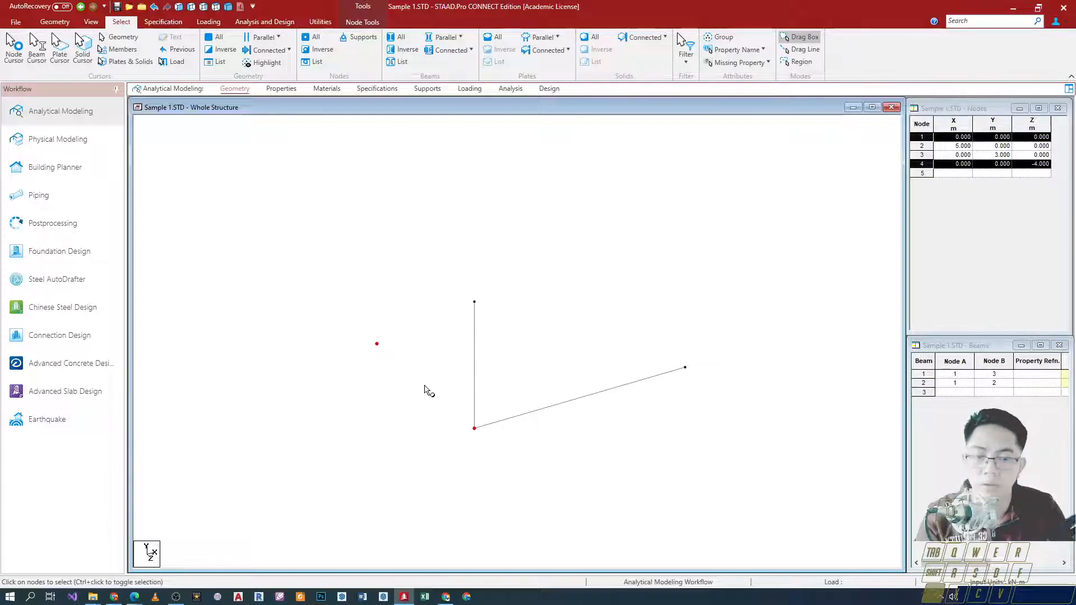
pyautogui.scroll(-5, 493, 392)
pyautogui.scroll(3, 488, 418)
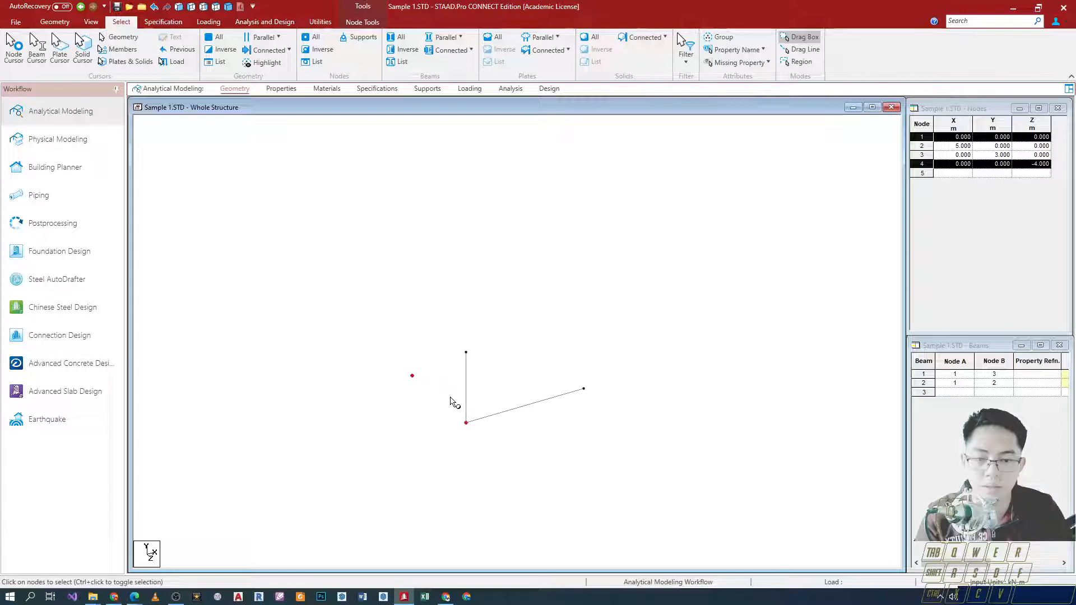
pyautogui.click(420, 401)
pyautogui.click(412, 376)
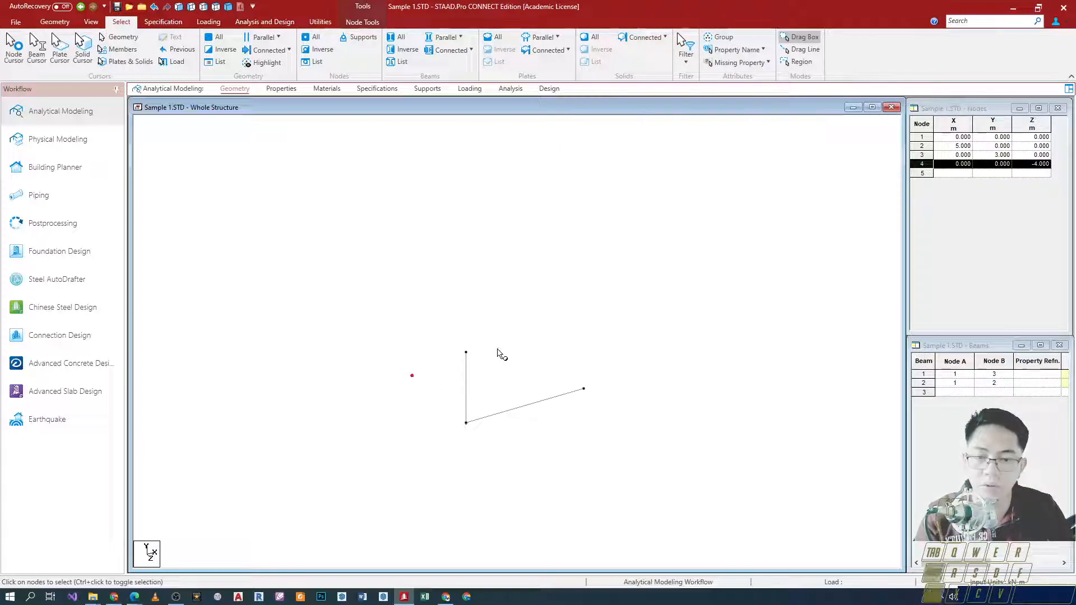
pyautogui.keyDown('ctrl'); pyautogui.click(465, 352); pyautogui.keyUp('ctrl')
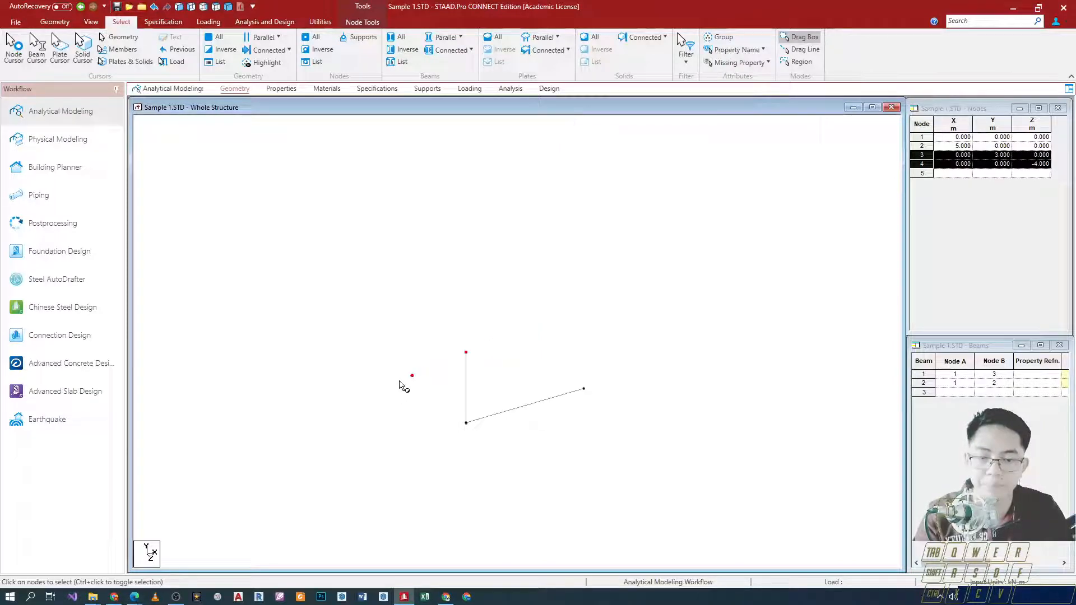
pyautogui.click(481, 377)
# Step: Delete the vertical beam between nodes 1 and 3 together with the unattached node it leaves
pyautogui.click(469, 385)
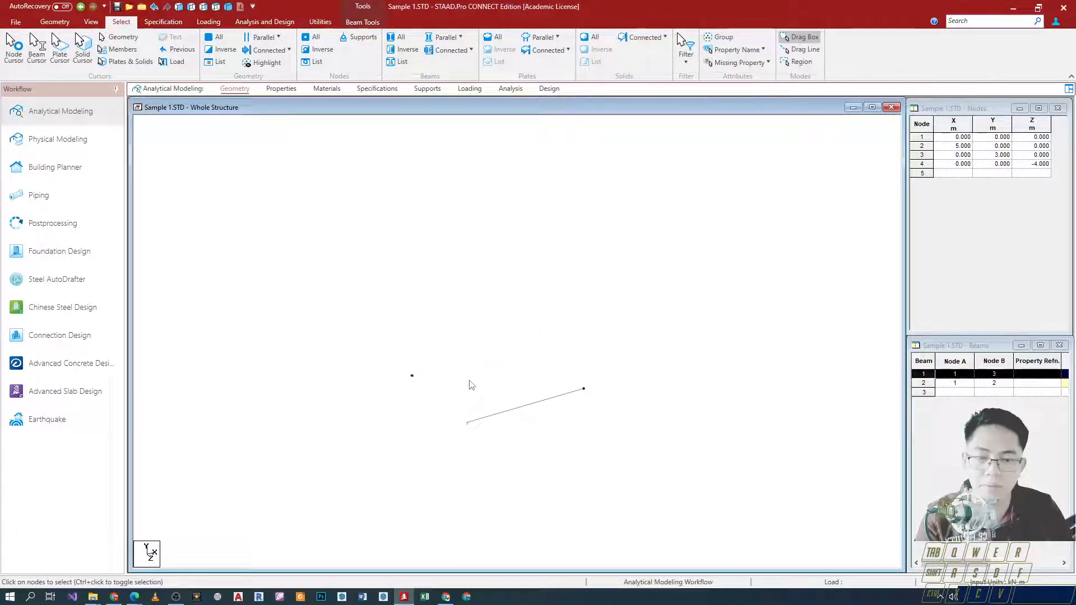
pyautogui.press('Delete')
pyautogui.press('Return')
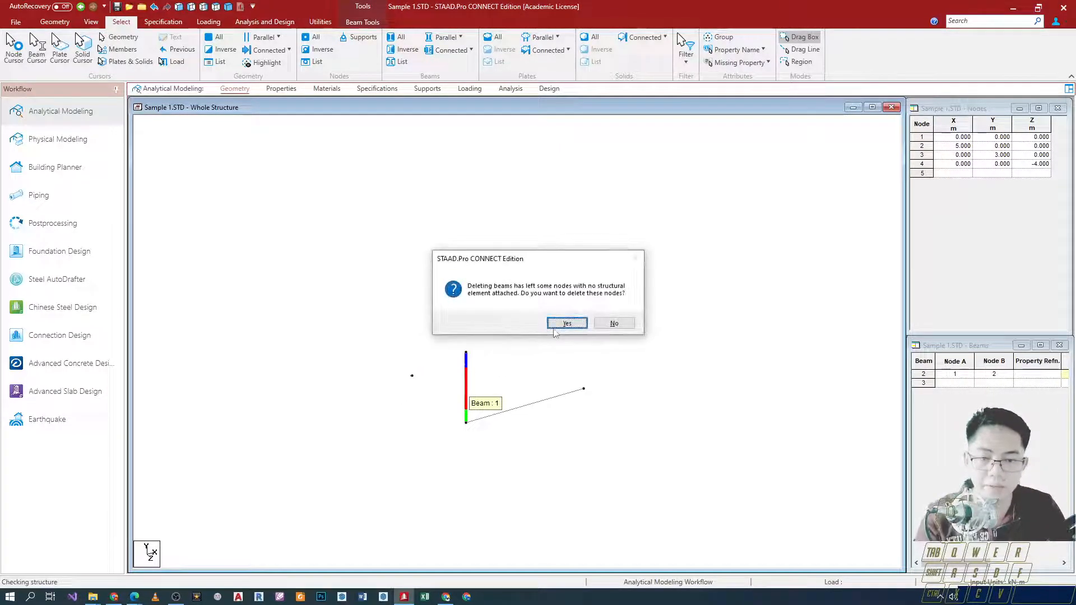
pyautogui.press('Return')
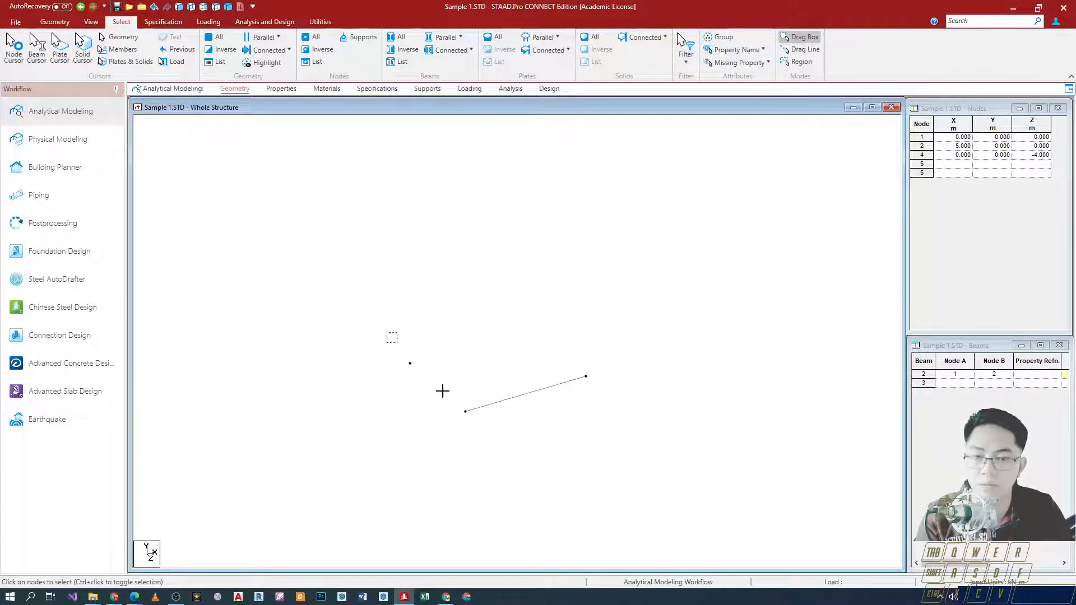
# Step: Copy the node at Z = -4 m and paste the copy with an X offset of 5 m
pyautogui.moveTo(392, 336); pyautogui.dragTo(439, 387)
pyautogui.hotkey('ctrl', 'v')
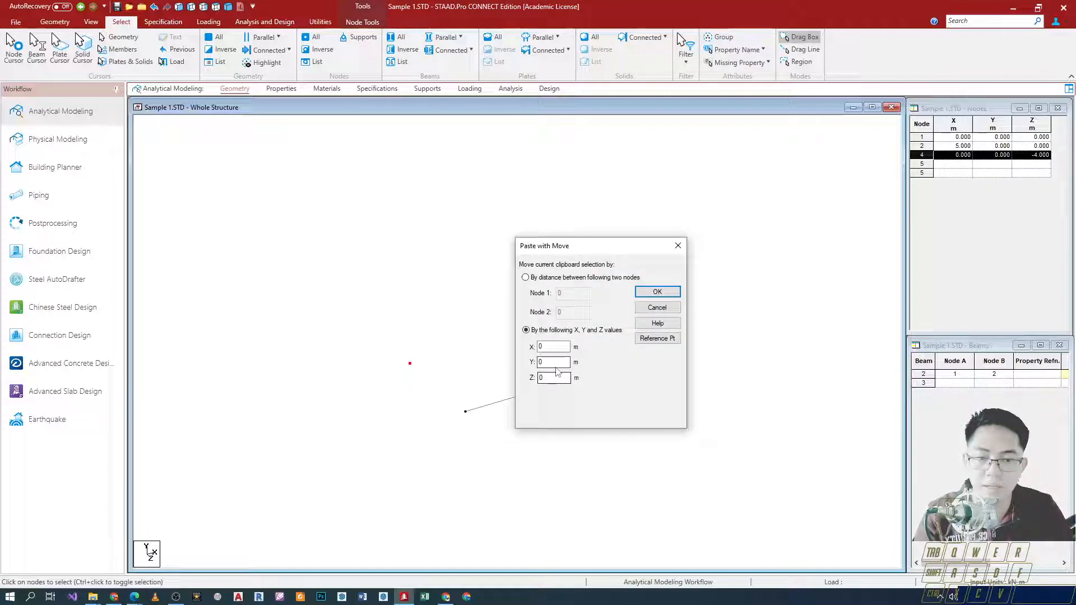
pyautogui.doubleClick(550, 345)
pyautogui.write('5')
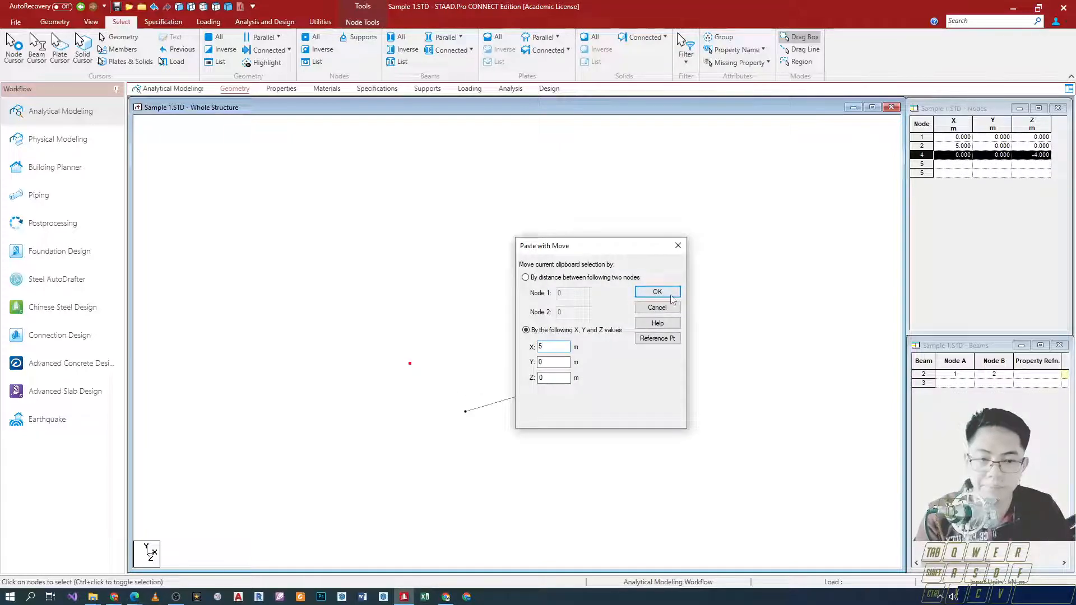
pyautogui.click(656, 292)
pyautogui.scroll(-2, 398, 372)
# Step: Add node 5 to the selection of node 4, clear it, and try window selections around node 4
pyautogui.keyDown('ctrl'); pyautogui.click(529, 348); pyautogui.keyUp('ctrl')
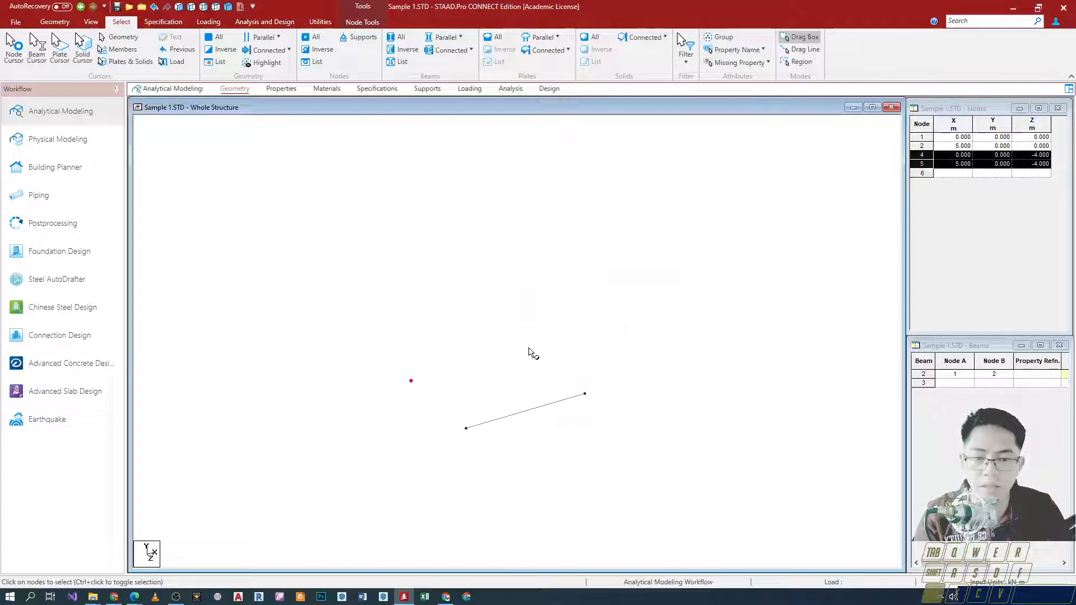
pyautogui.click(378, 379)
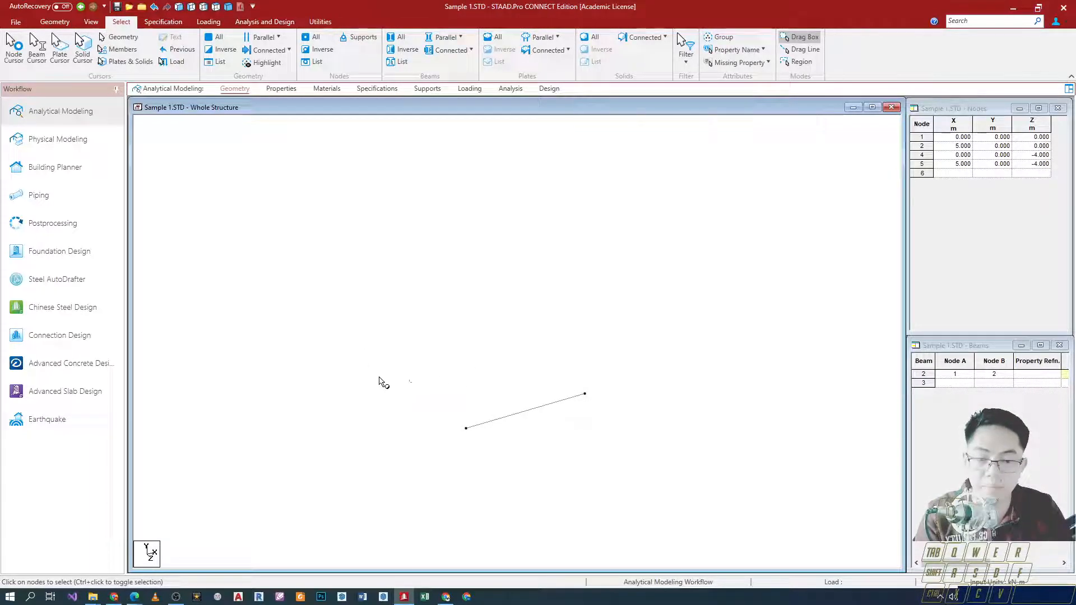
pyautogui.moveTo(384, 363); pyautogui.dragTo(440, 396)
pyautogui.moveTo(365, 337); pyautogui.dragTo(452, 345)
pyautogui.moveTo(475, 296); pyautogui.dragTo(317, 361)
pyautogui.moveTo(324, 241); pyautogui.dragTo(456, 347)
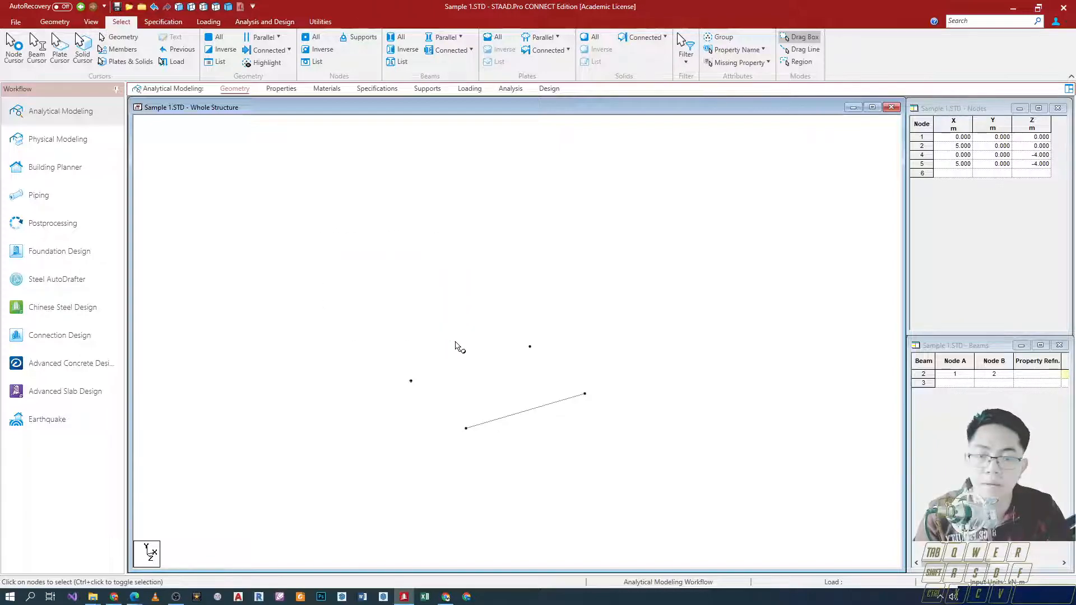
pyautogui.click(411, 385)
# Step: Select nodes 4 and 5 together and paste copies of them with a Z offset of -3 m
pyautogui.moveTo(347, 350); pyautogui.dragTo(435, 394)
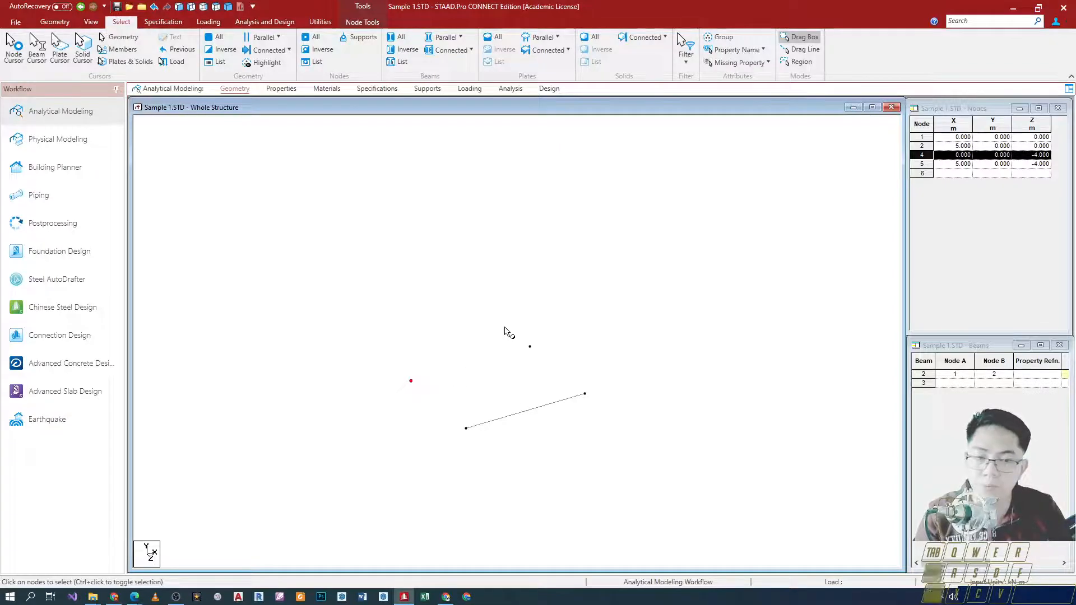
pyautogui.keyDown('ctrl'); pyautogui.moveTo(516, 331); pyautogui.dragTo(552, 365); pyautogui.keyUp('ctrl')
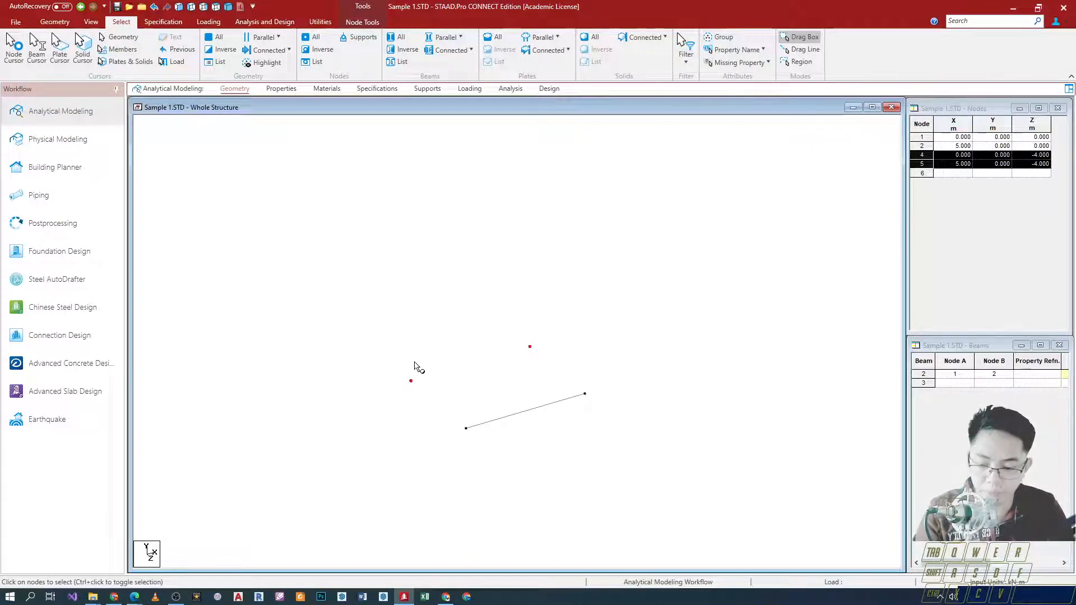
pyautogui.keyDown('ctrl'); pyautogui.moveTo(397, 304); pyautogui.dragTo(475, 358); pyautogui.keyUp('ctrl')
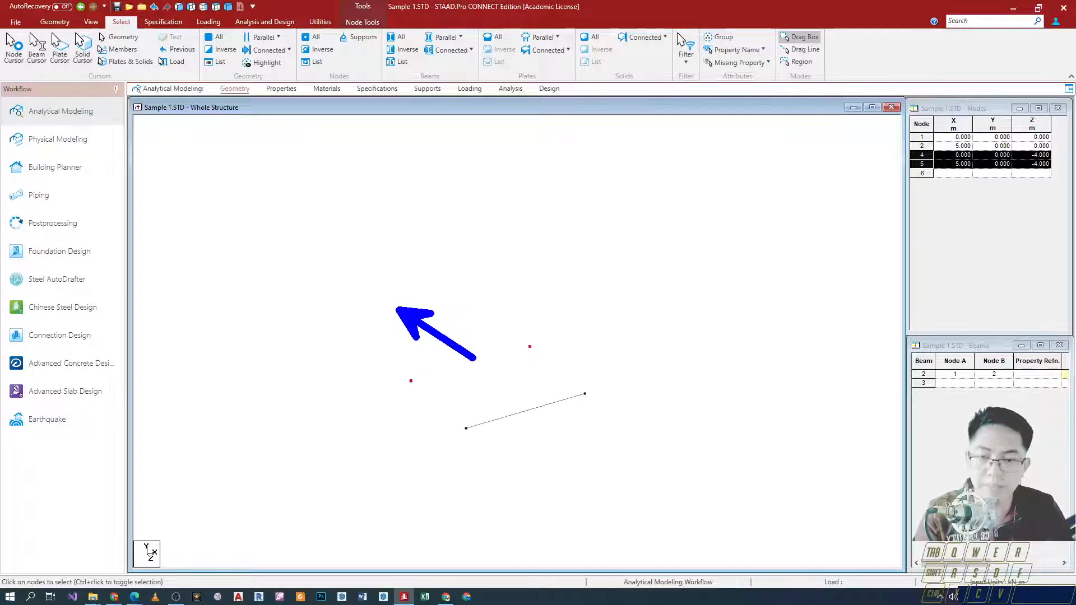
pyautogui.hotkey('ctrl', 'v')
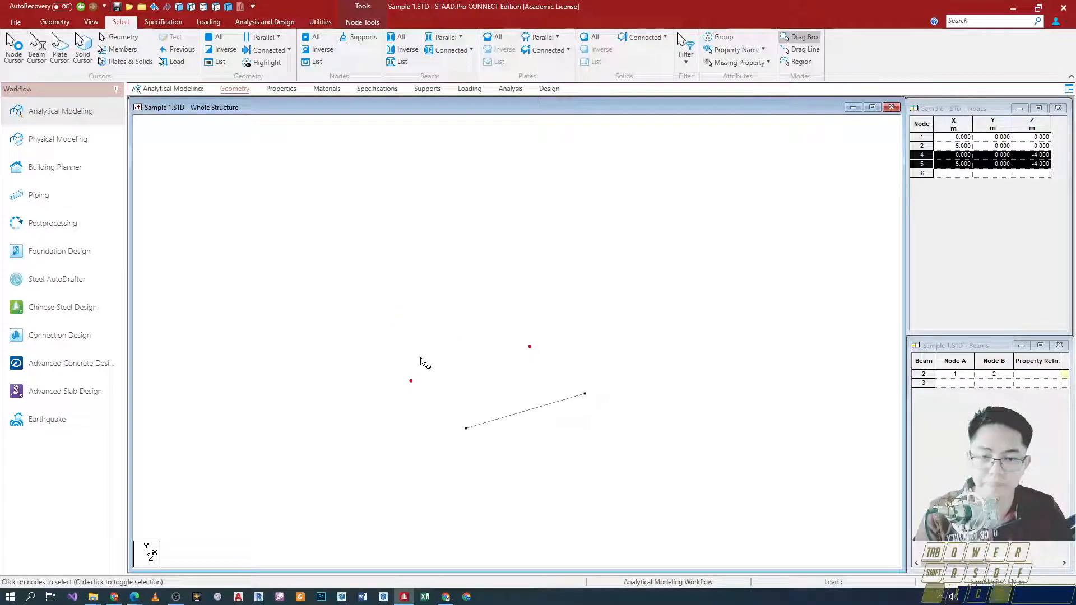
pyautogui.moveTo(585, 254); pyautogui.dragTo(536, 194)
pyautogui.press('Tab')
pyautogui.press('Tab')
pyautogui.press('Tab')
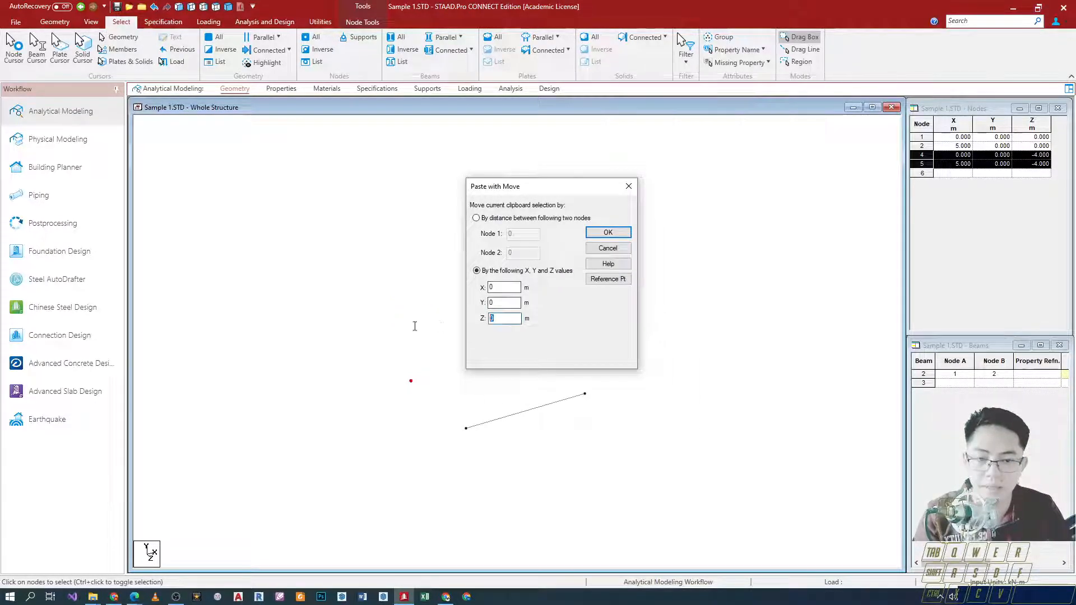
pyautogui.write('-3')
pyautogui.press('Return')
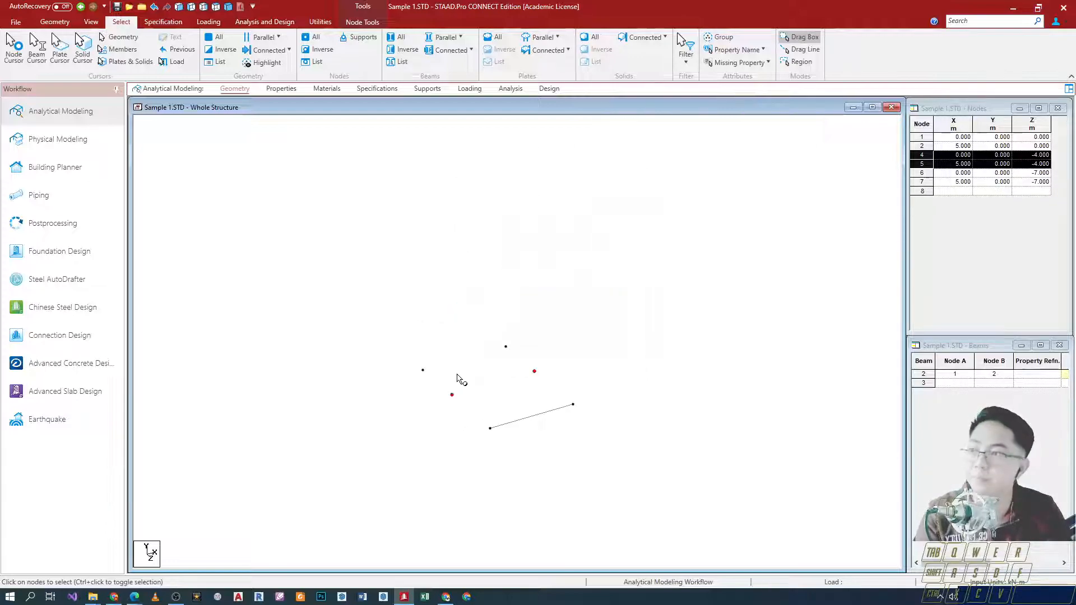
# Step: Examine the node layout in the model view from a rotated angle and at different zoom levels
pyautogui.moveTo(478, 375); pyautogui.dragTo(462, 315, button='middle')
pyautogui.press('Right')
pyautogui.press('Right')
pyautogui.press('Down')
pyautogui.scroll(-5, 444, 424)
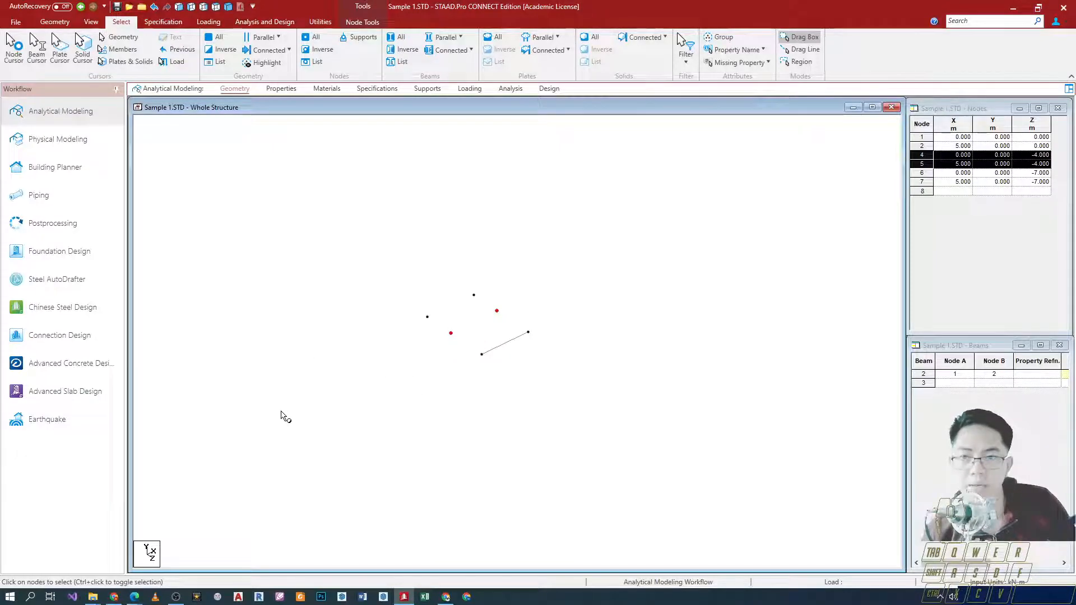
pyautogui.scroll(1, 286, 458)
pyautogui.scroll(-4, 441, 334)
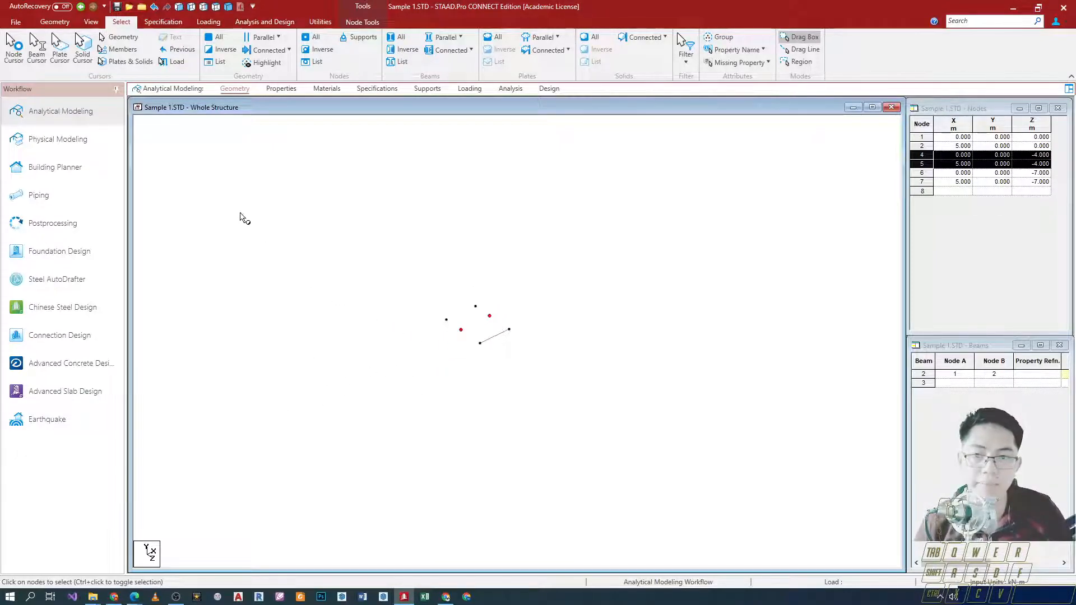
pyautogui.scroll(6, 624, 353)
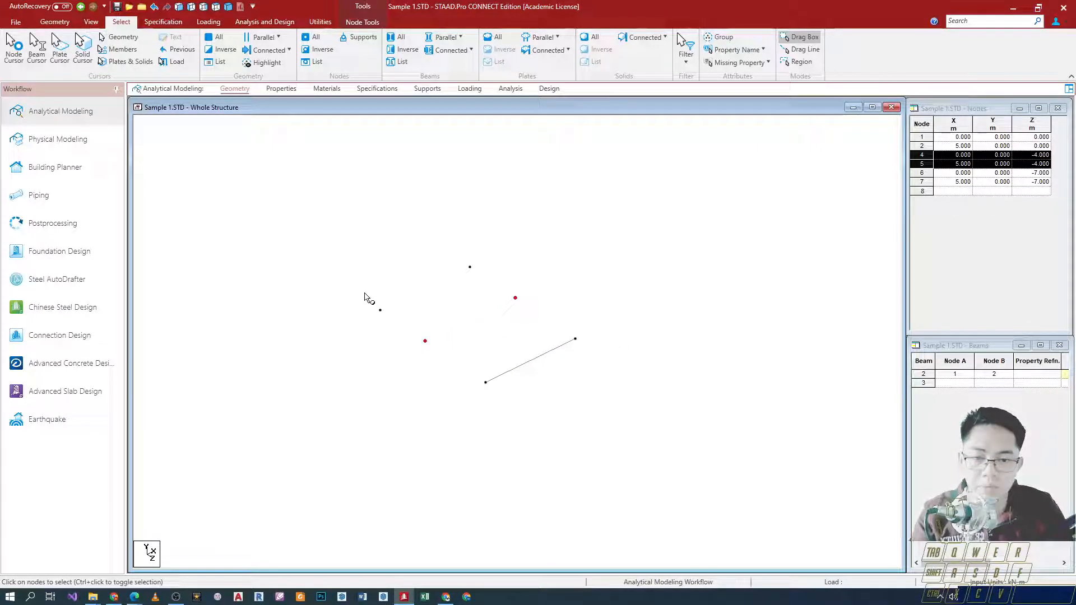
# Step: Select the two nodes at Z = -7 m and paste copies of them with a Z offset of -2 m
pyautogui.moveTo(361, 291); pyautogui.dragTo(402, 315)
pyautogui.keyDown('ctrl'); pyautogui.click(471, 268); pyautogui.keyUp('ctrl')
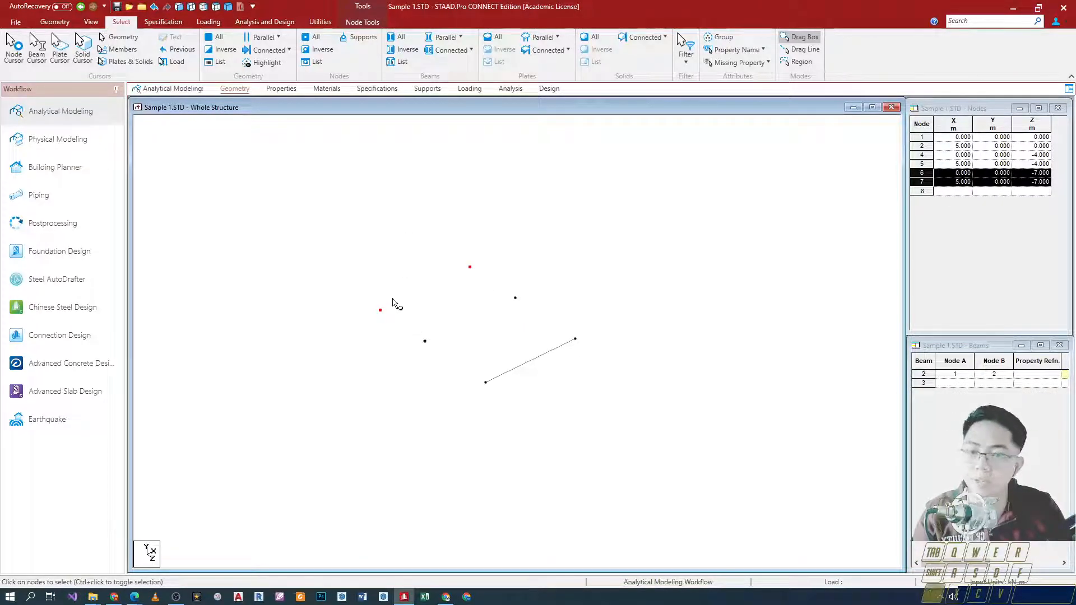
pyautogui.moveTo(443, 252)
pyautogui.keyDown('ctrl'); pyautogui.mouseDown()
pyautogui.moveTo(487, 287)
pyautogui.moveTo(477, 285)
pyautogui.mouseUp(); pyautogui.keyUp('ctrl')
pyautogui.hotkey('ctrl', 'c')
pyautogui.hotkey('ctrl', 'v')
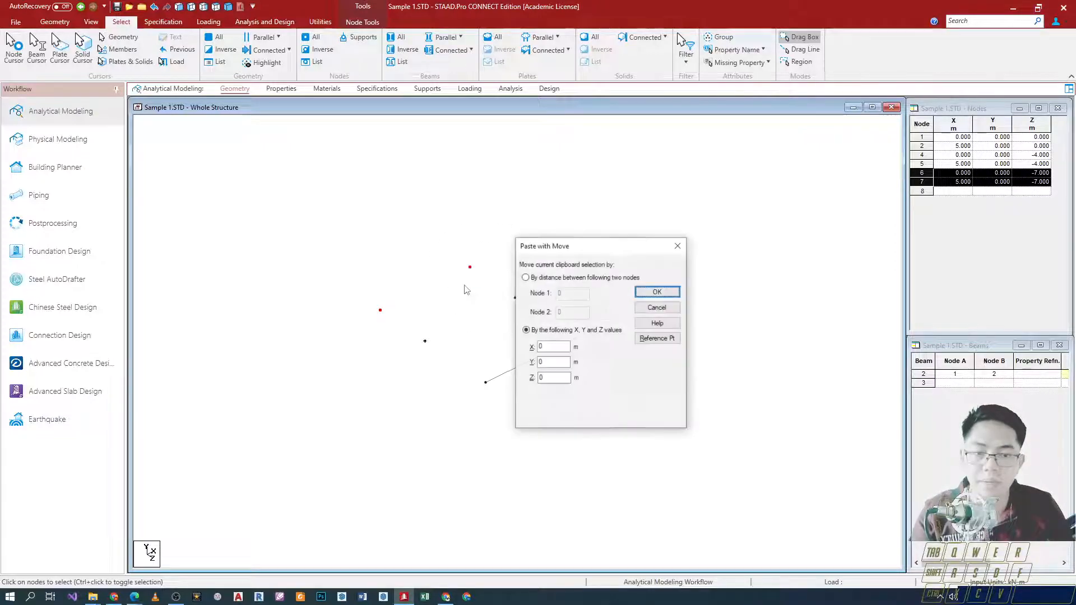
pyautogui.moveTo(597, 249); pyautogui.dragTo(620, 189)
pyautogui.hotkey('ctrl', '2')
pyautogui.keyDown('ctrl'); pyautogui.keyDown('shift'); pyautogui.moveTo(378, 242); pyautogui.dragTo(462, 300); pyautogui.keyUp('shift'); pyautogui.keyUp('ctrl')
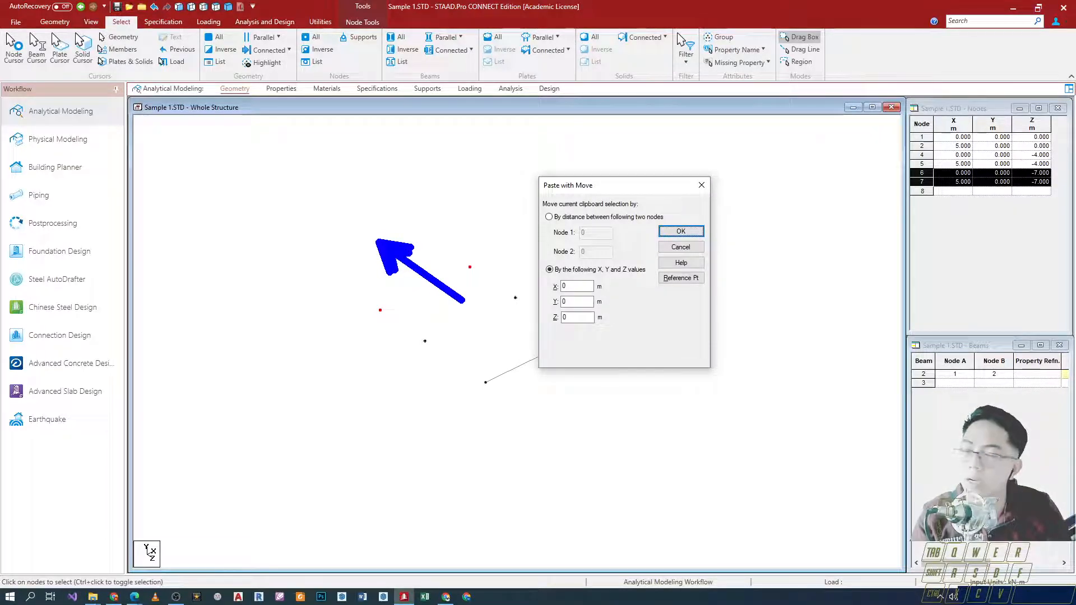
pyautogui.press('Escape')
pyautogui.doubleClick(572, 317)
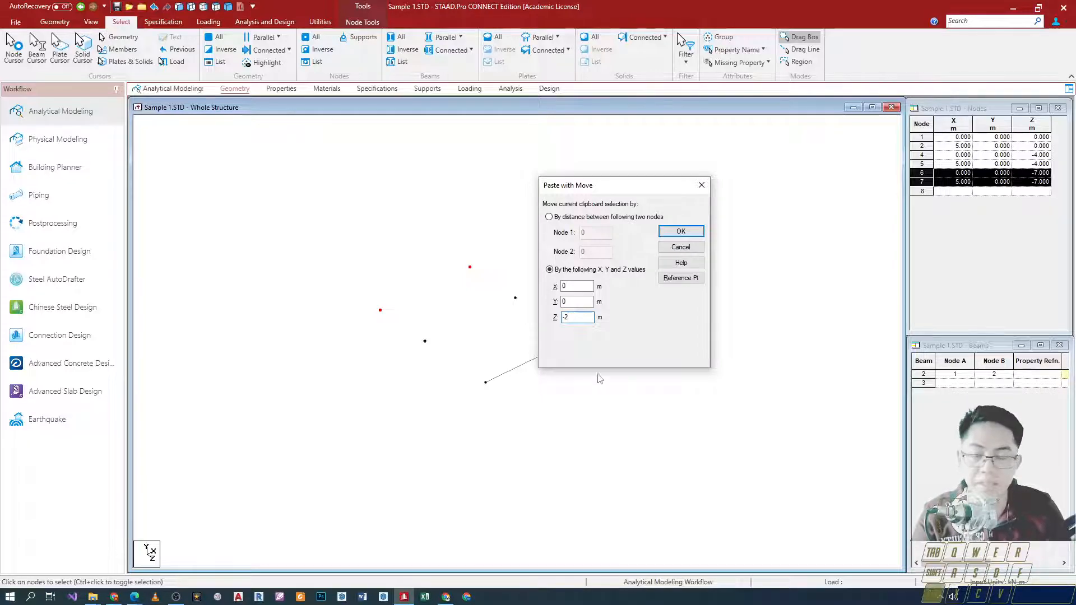
pyautogui.hotkey('ctrl', '1')
pyautogui.press('Escape')
pyautogui.click(680, 231)
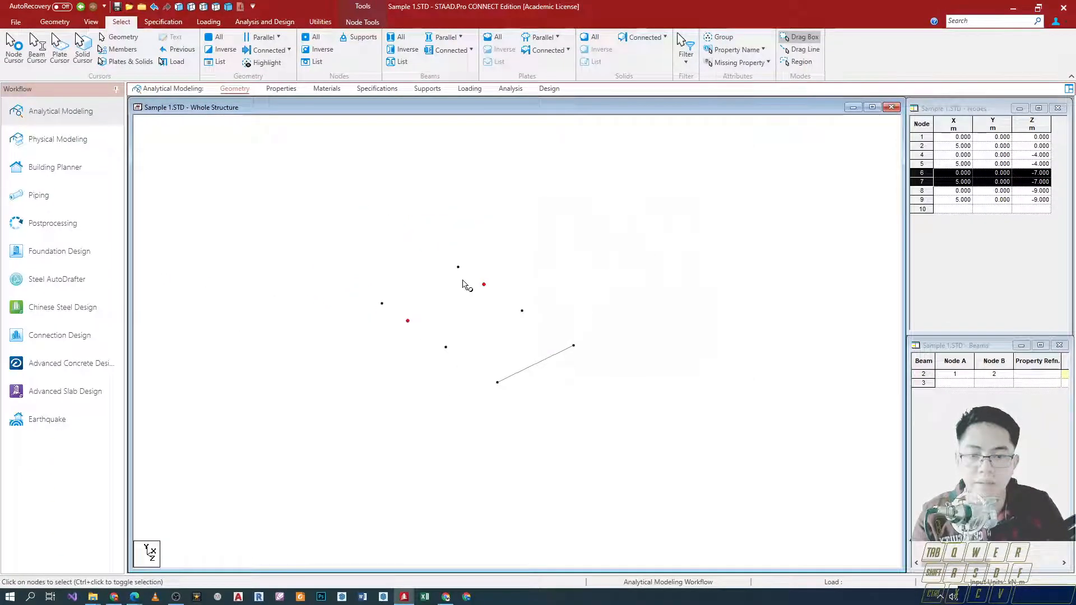
# Step: Clear the node selection and examine the two rows of nodes from several rotated view angles
pyautogui.click(488, 367)
pyautogui.press('Left')
pyautogui.press('Left')
pyautogui.press('Left')
pyautogui.press('Left')
pyautogui.press('Left')
pyautogui.press('Right')
pyautogui.press('Right')
pyautogui.press('Right')
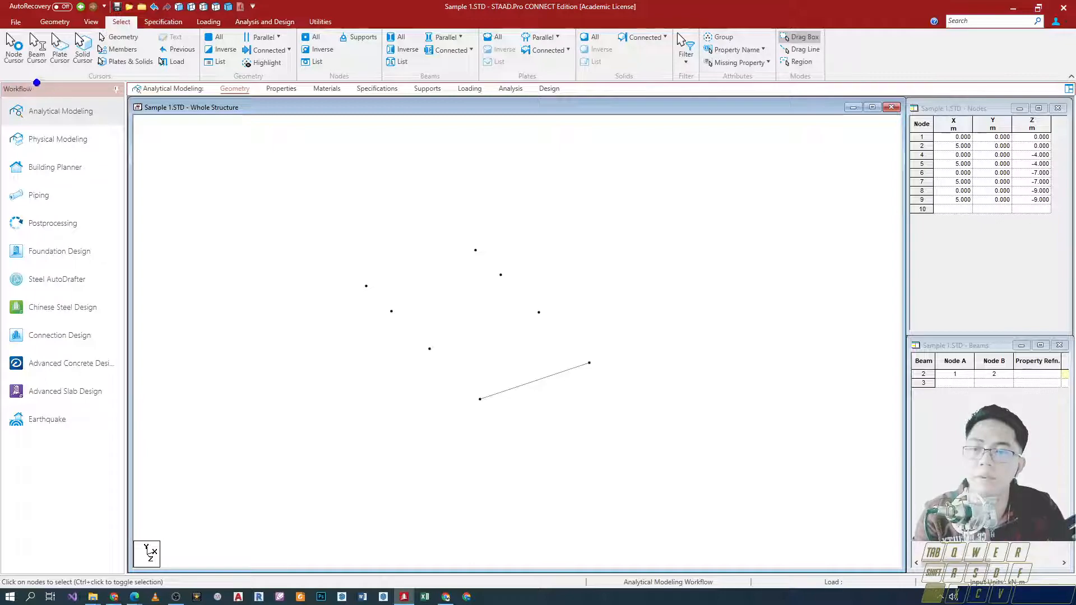
# Step: Select the four nodes at X = 5 m and paste copies of them with an X offset of 3 m
pyautogui.keyDown('ctrl'); pyautogui.keyDown('shift'); pyautogui.moveTo(31, 79); pyautogui.dragTo(157, 214); pyautogui.keyUp('shift'); pyautogui.keyUp('ctrl')
pyautogui.press('Escape')
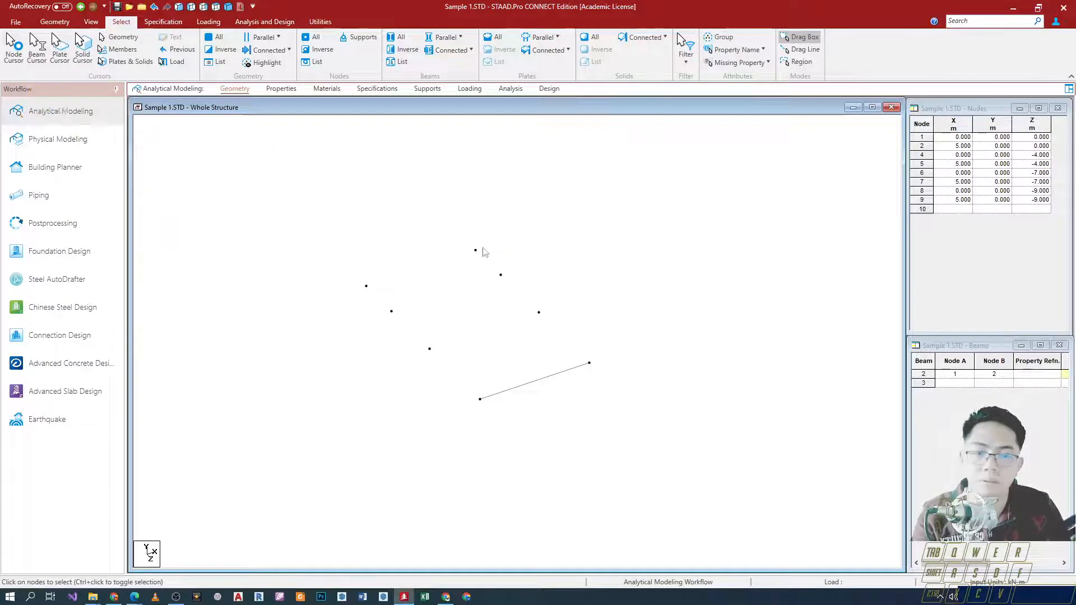
pyautogui.keyDown('ctrl'); pyautogui.moveTo(458, 232); pyautogui.dragTo(511, 294); pyautogui.keyUp('ctrl')
pyautogui.keyDown('ctrl'); pyautogui.moveTo(523, 296); pyautogui.dragTo(604, 391); pyautogui.keyUp('ctrl')
pyautogui.keyDown('ctrl'); pyautogui.click(498, 276); pyautogui.keyUp('ctrl')
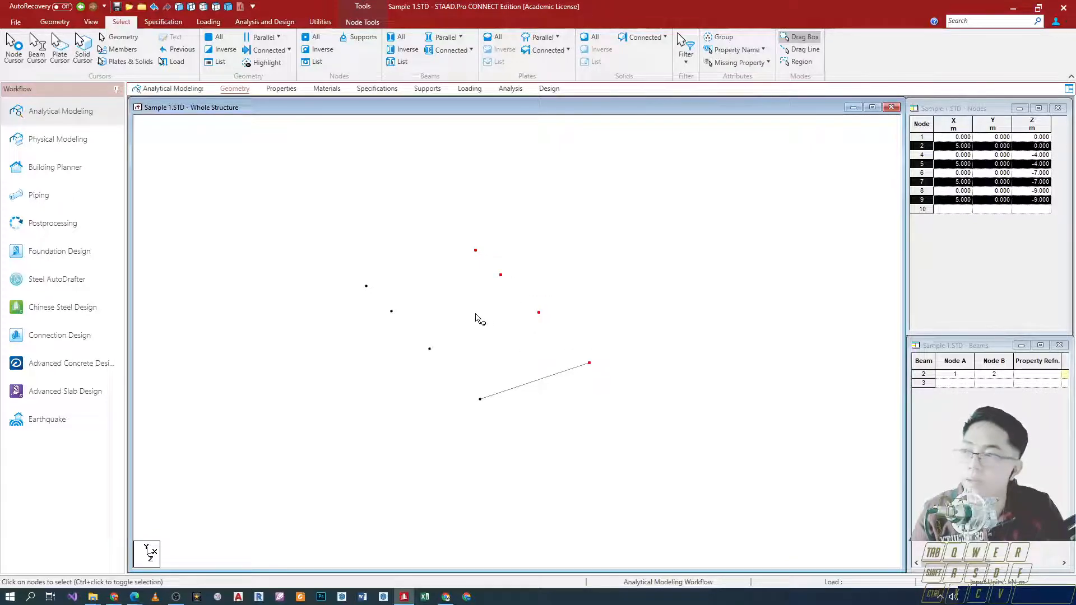
pyautogui.moveTo(895, 130)
pyautogui.keyDown('ctrl'); pyautogui.mouseDown()
pyautogui.moveTo(1036, 232)
pyautogui.moveTo(1074, 245)
pyautogui.mouseUp(); pyautogui.keyUp('ctrl')
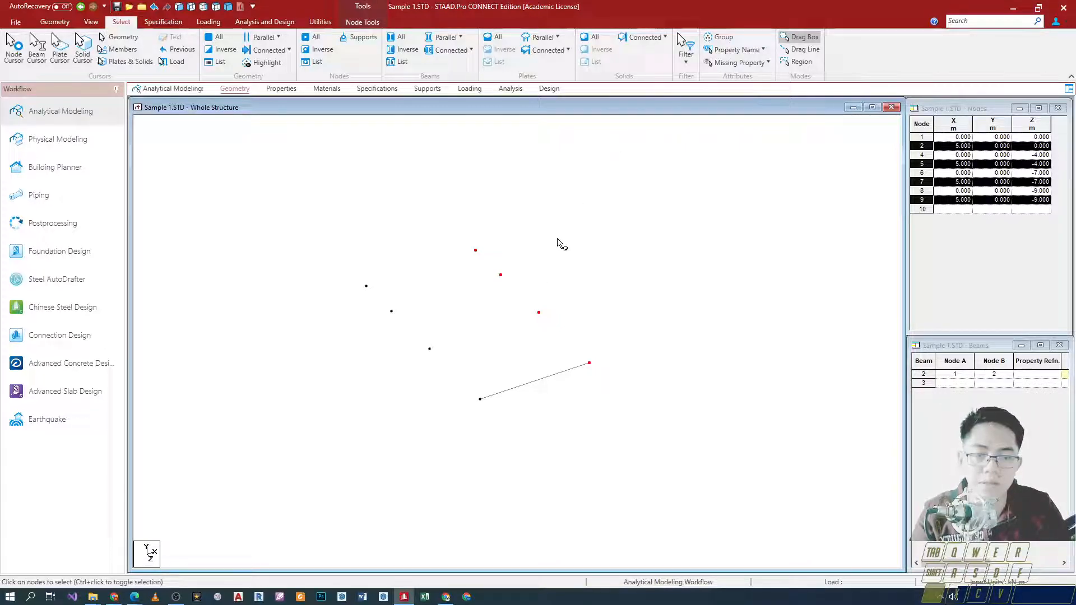
pyautogui.hotkey('ctrl', 'v')
pyautogui.moveTo(601, 245); pyautogui.dragTo(658, 192)
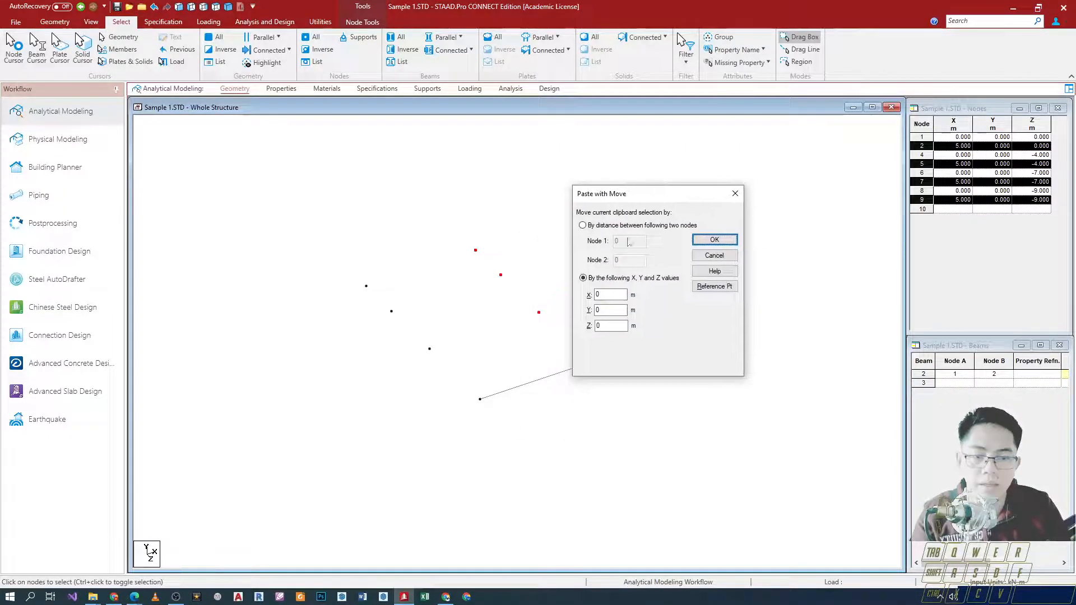
pyautogui.doubleClick(606, 294)
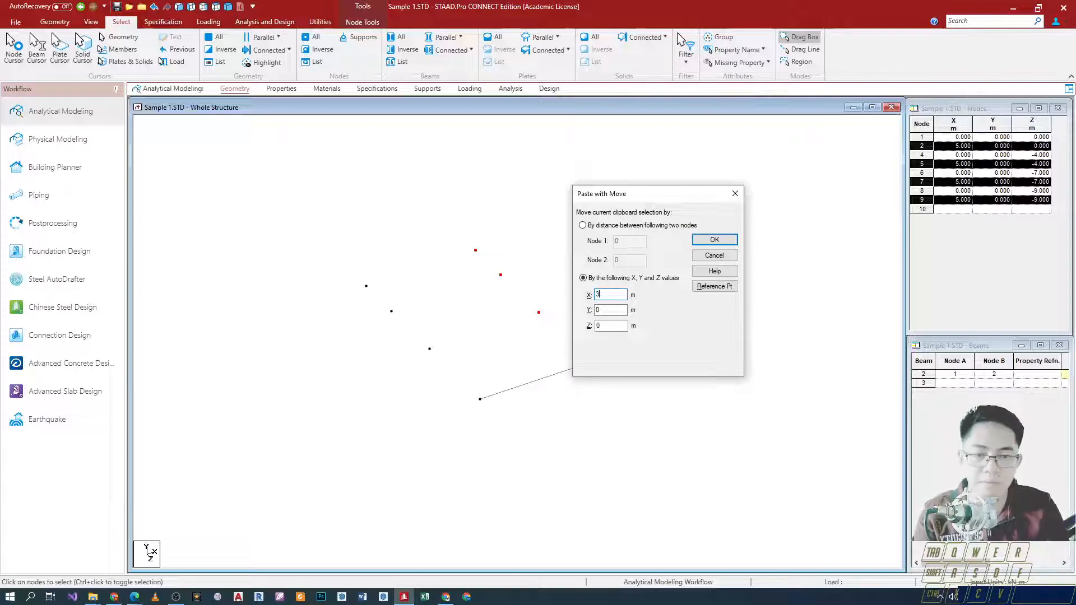
pyautogui.write('3')
pyautogui.press('Return')
pyautogui.scroll(3, 448, 408)
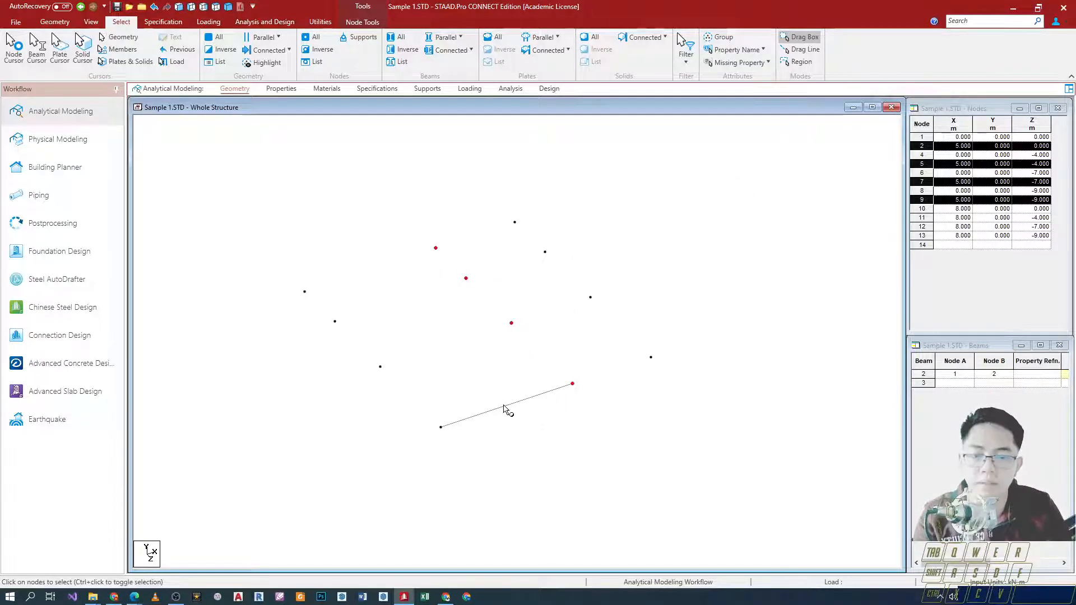
# Step: Delete the beam between nodes 1 and 2 while keeping its unattached end nodes
pyautogui.click(524, 437)
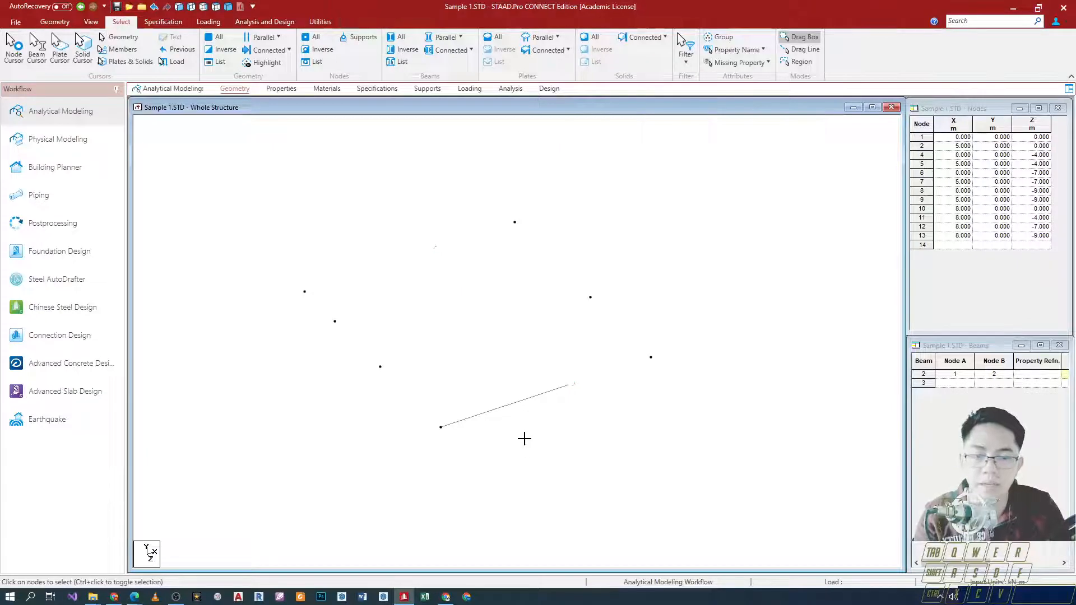
pyautogui.click(523, 405)
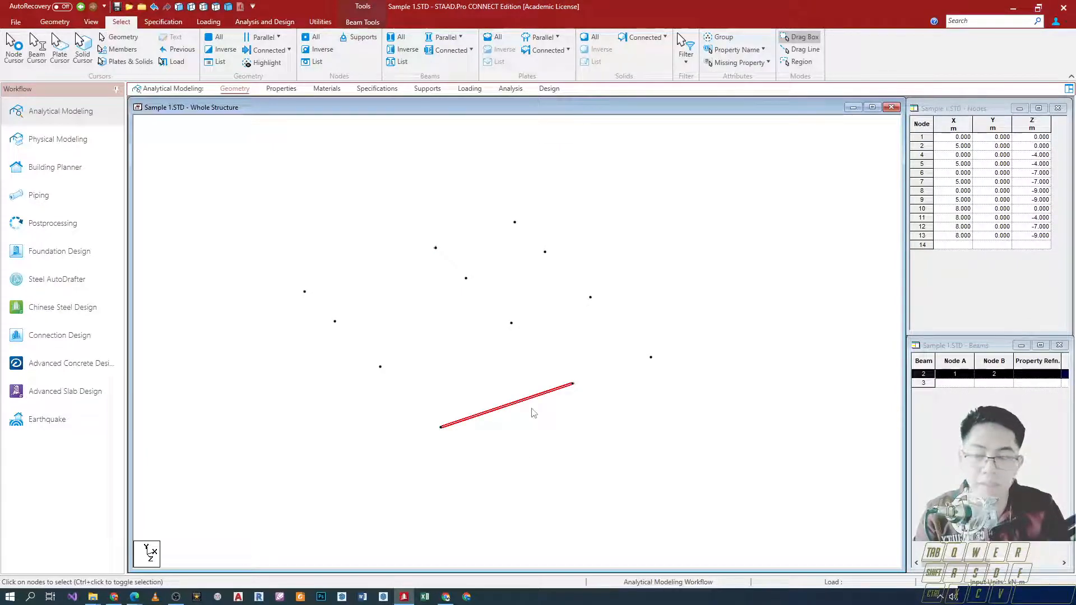
pyautogui.press('Delete')
pyautogui.press('Return')
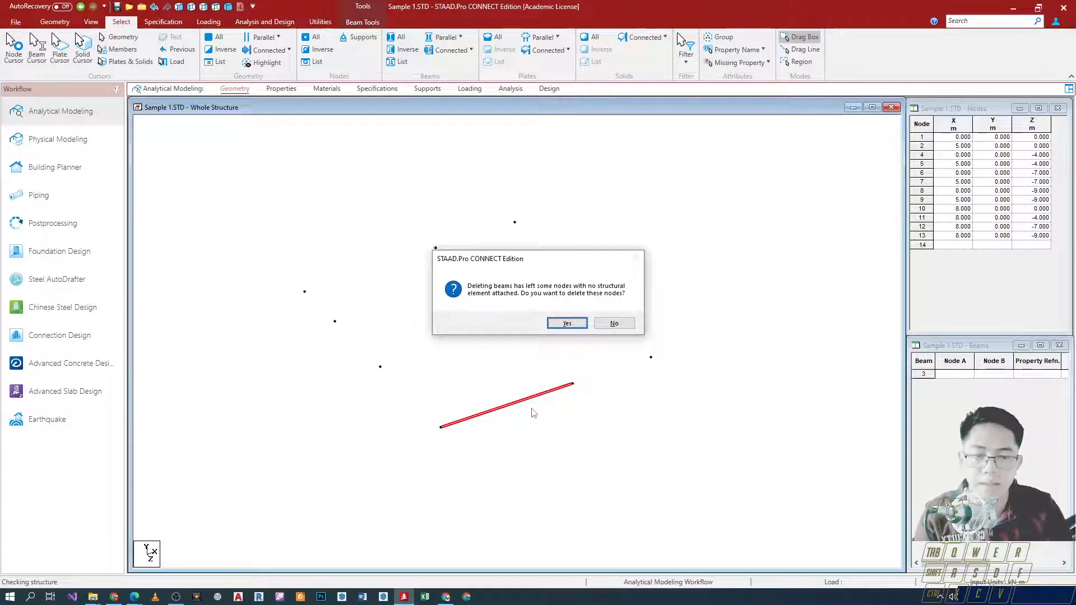
pyautogui.hotkey('ctrl', '2')
pyautogui.keyDown('ctrl'); pyautogui.moveTo(451, 261); pyautogui.dragTo(642, 302); pyautogui.keyUp('ctrl')
pyautogui.press('Escape')
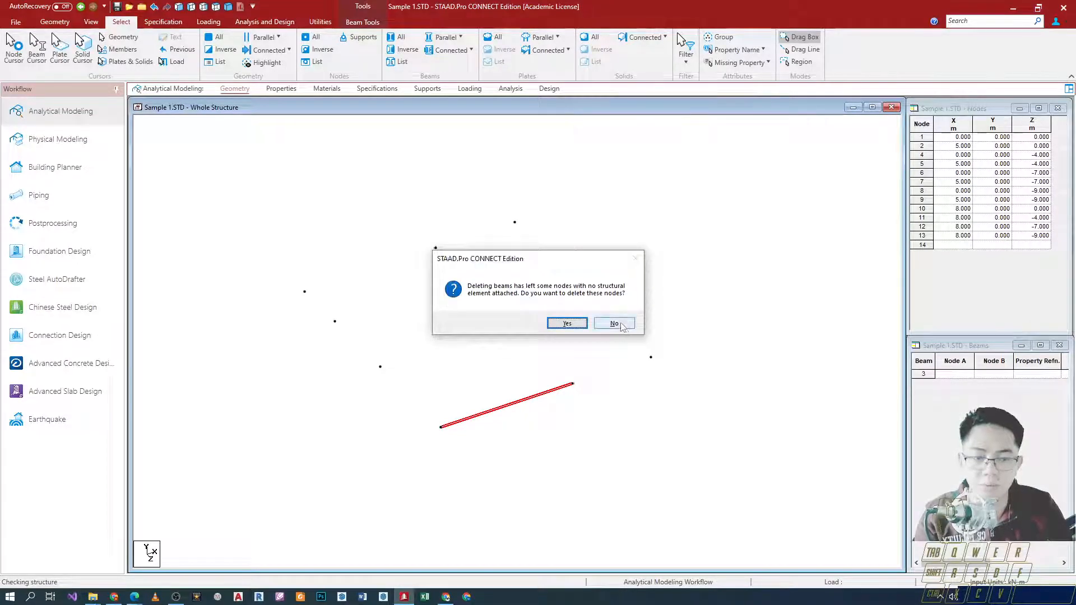
pyautogui.click(614, 323)
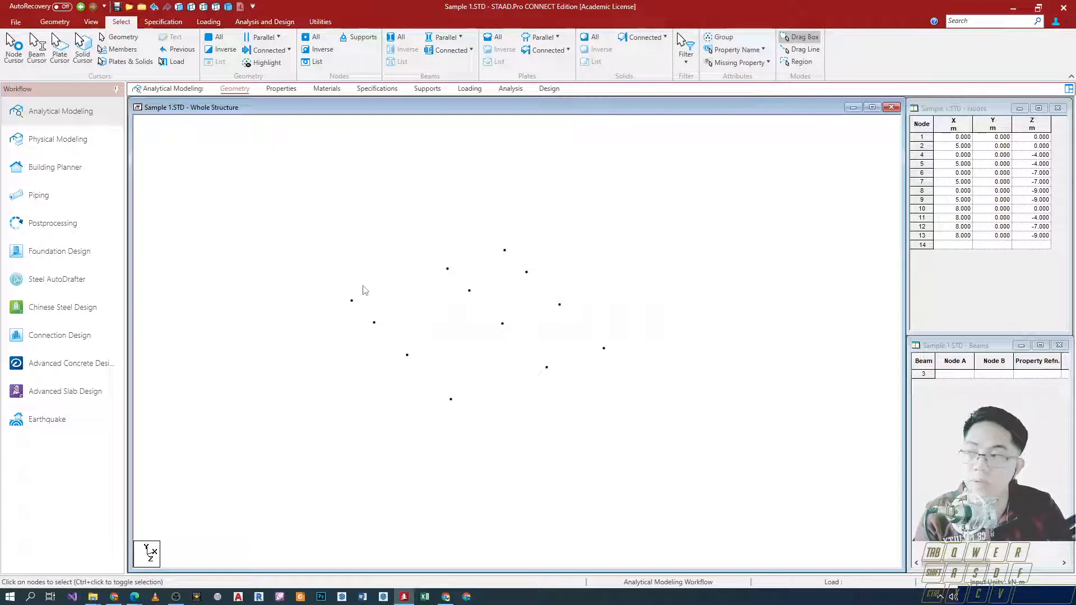
# Step: Select all nodes, view the axis options for connecting beams along a direction, and clear the selection
pyautogui.click(50, 22)
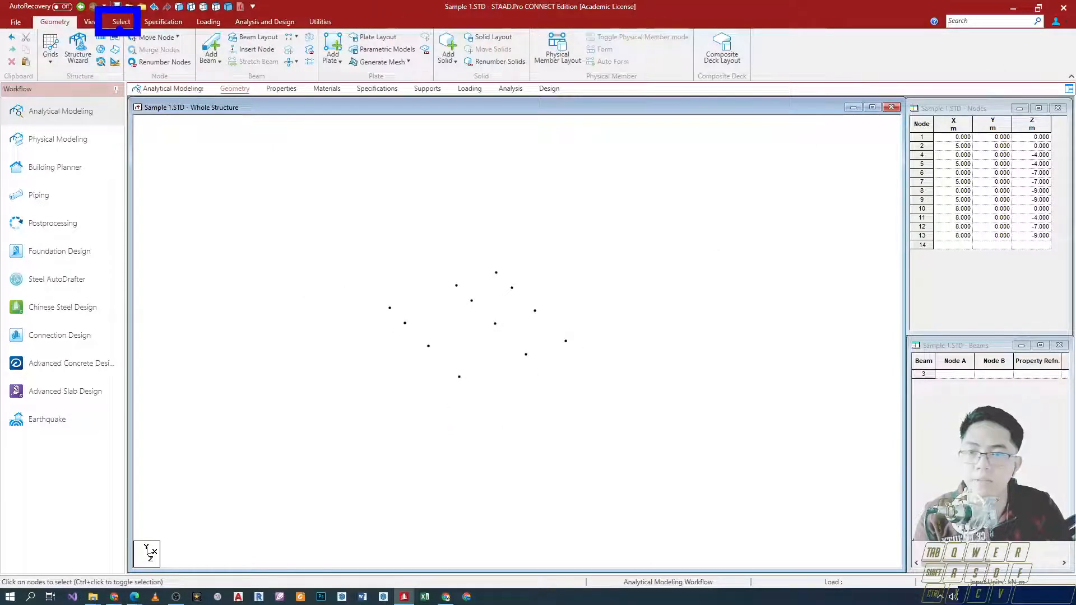
pyautogui.click(121, 22)
pyautogui.click(13, 57)
pyautogui.moveTo(346, 214); pyautogui.dragTo(674, 501)
pyautogui.moveTo(357, 240); pyautogui.dragTo(672, 443)
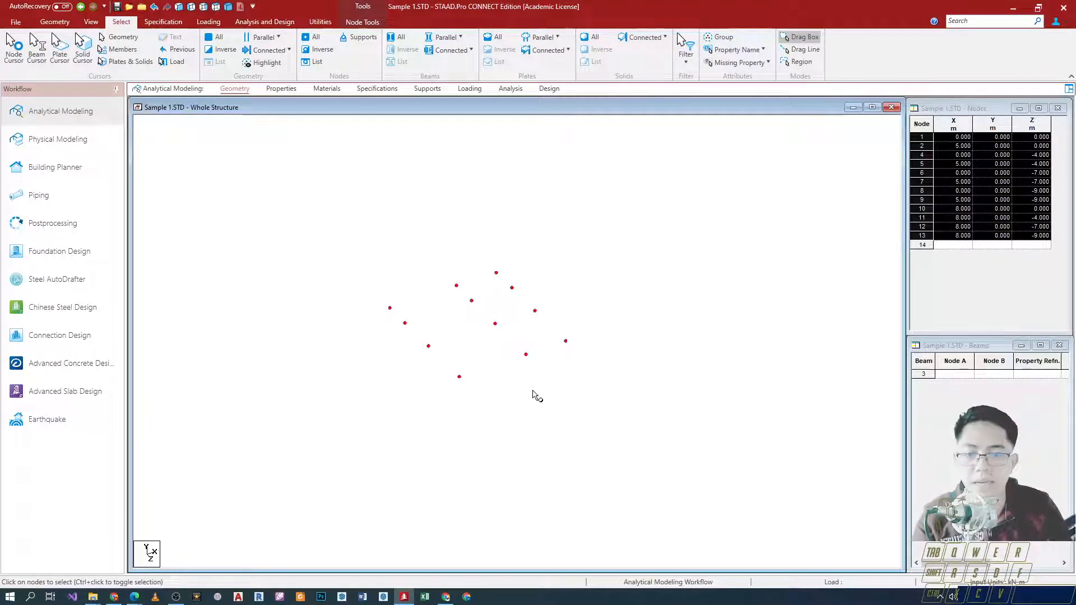
pyautogui.scroll(3, 465, 373)
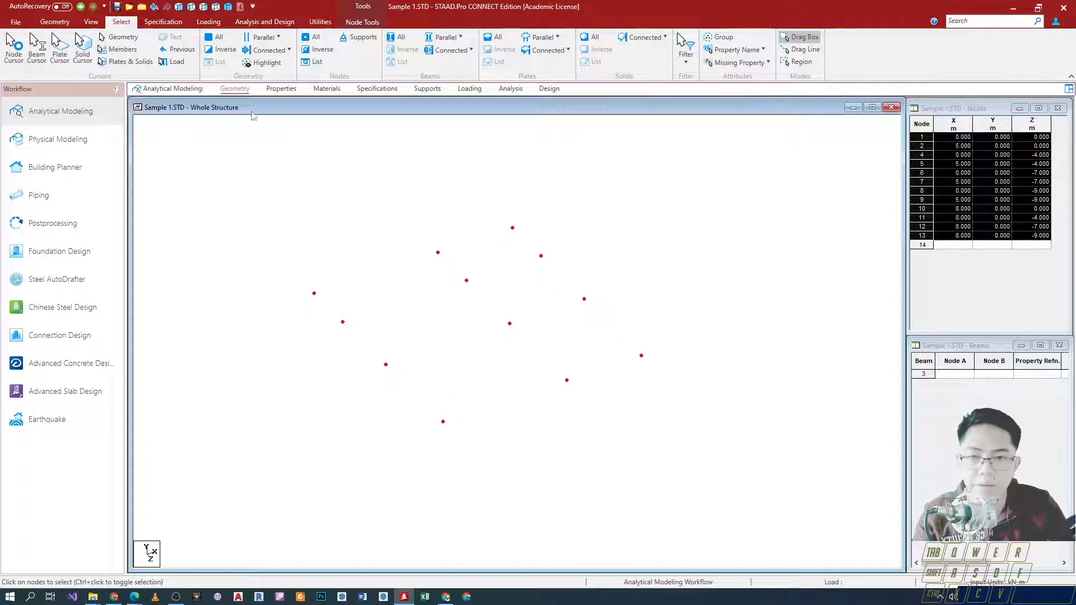
pyautogui.scroll(-1, 481, 308)
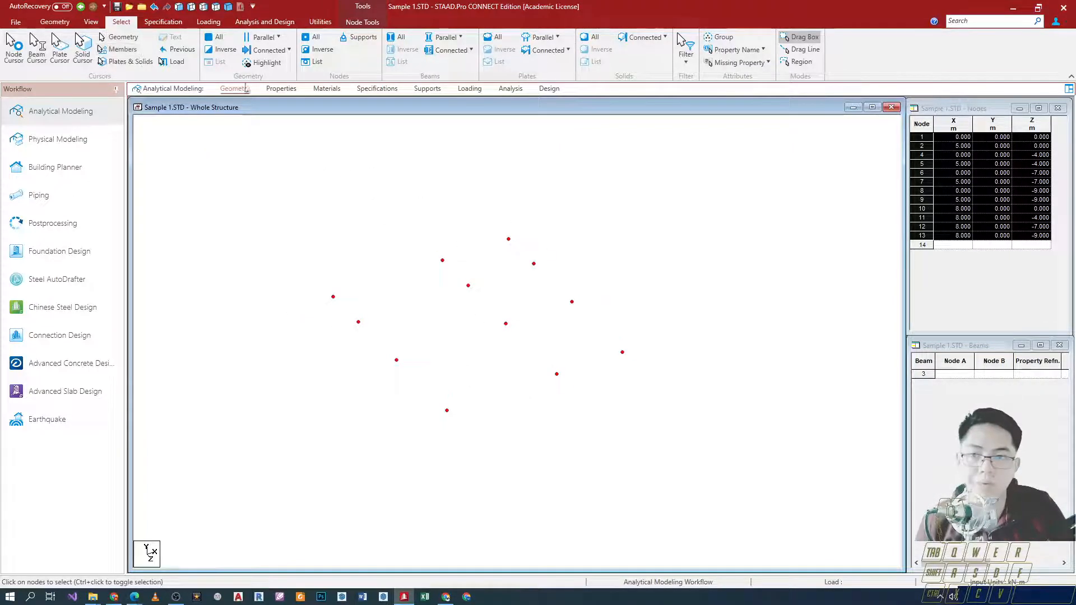
pyautogui.click(59, 22)
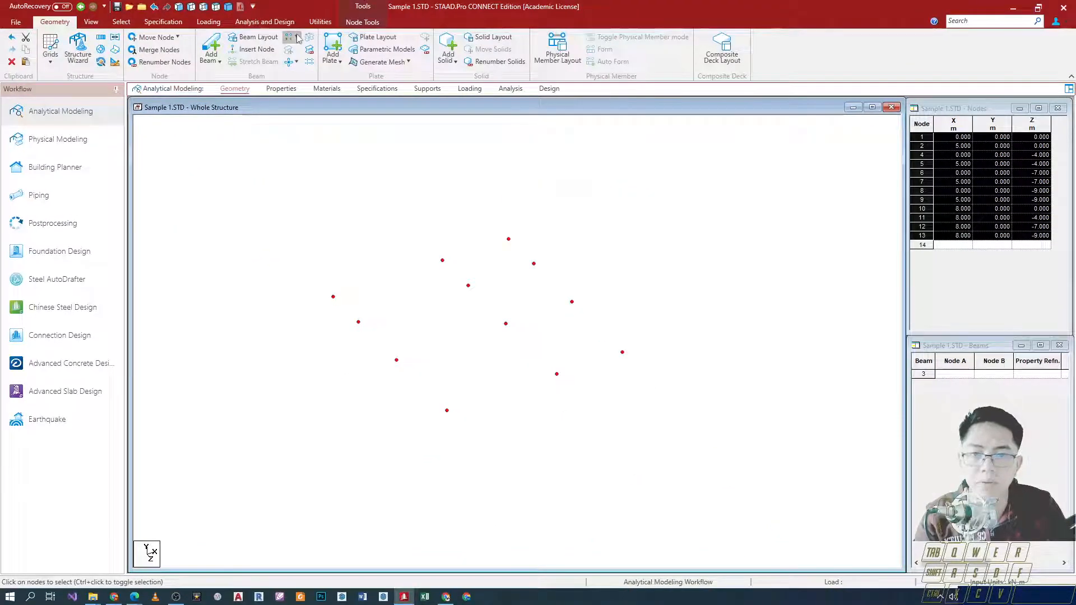
pyautogui.click(295, 37)
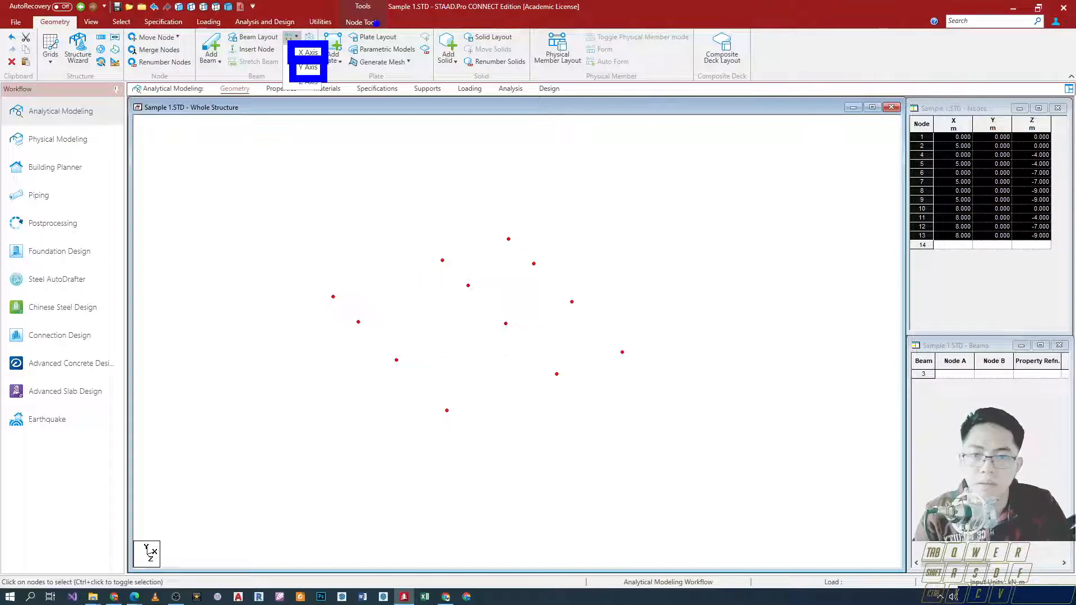
pyautogui.click(346, 270)
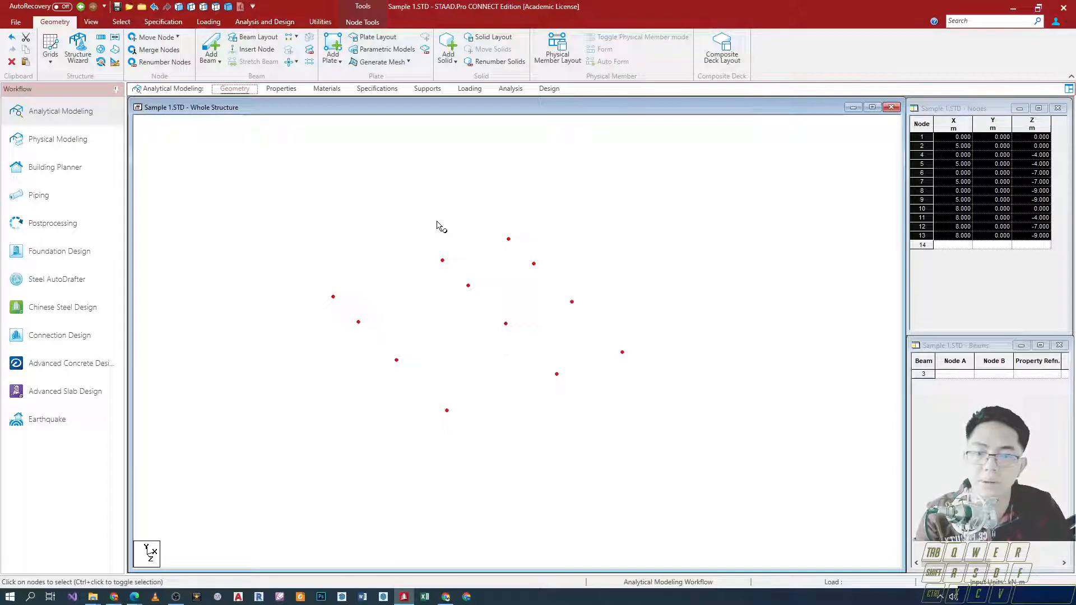
pyautogui.click(408, 258)
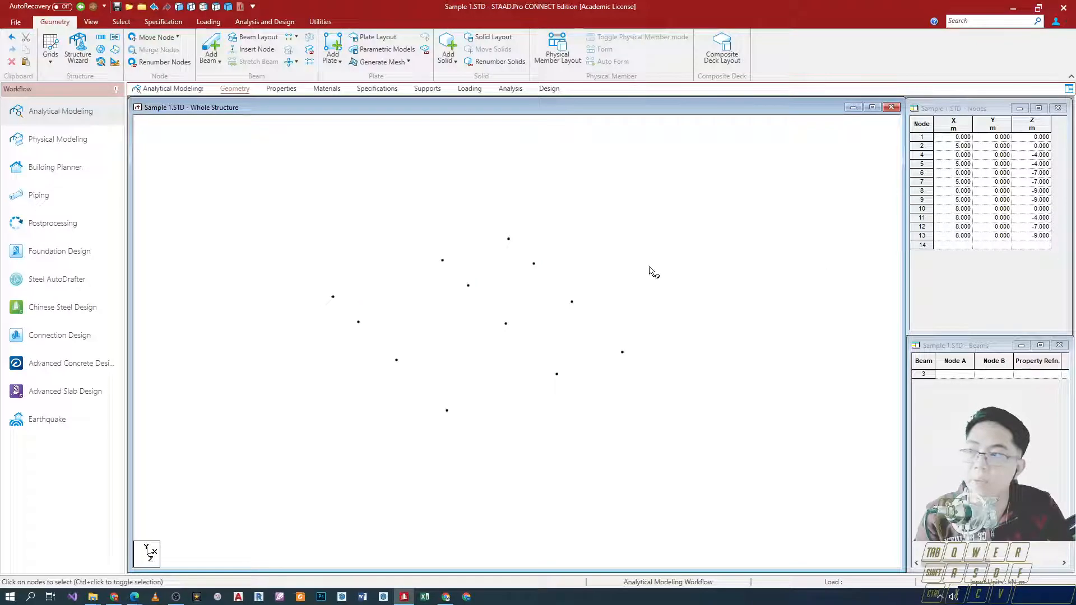
# Step: Examine the X, Y and Z axis options for connecting beams while no nodes are selected
pyautogui.click(292, 37)
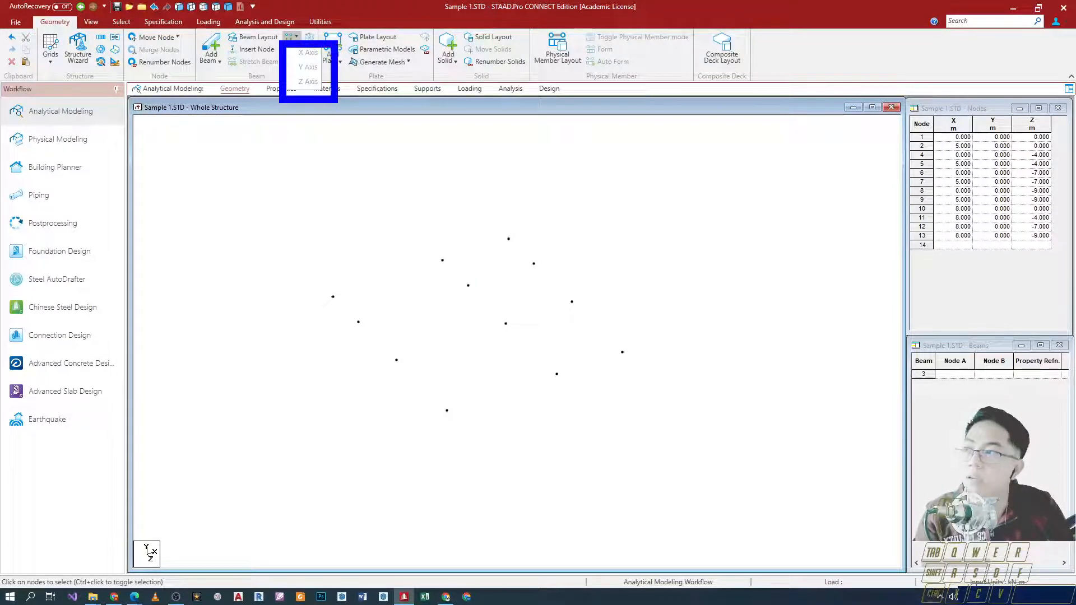
pyautogui.hotkey('ctrl', '1')
pyautogui.hotkey('ctrl', '1')
pyautogui.hotkey('ctrl', '1')
pyautogui.click(291, 36)
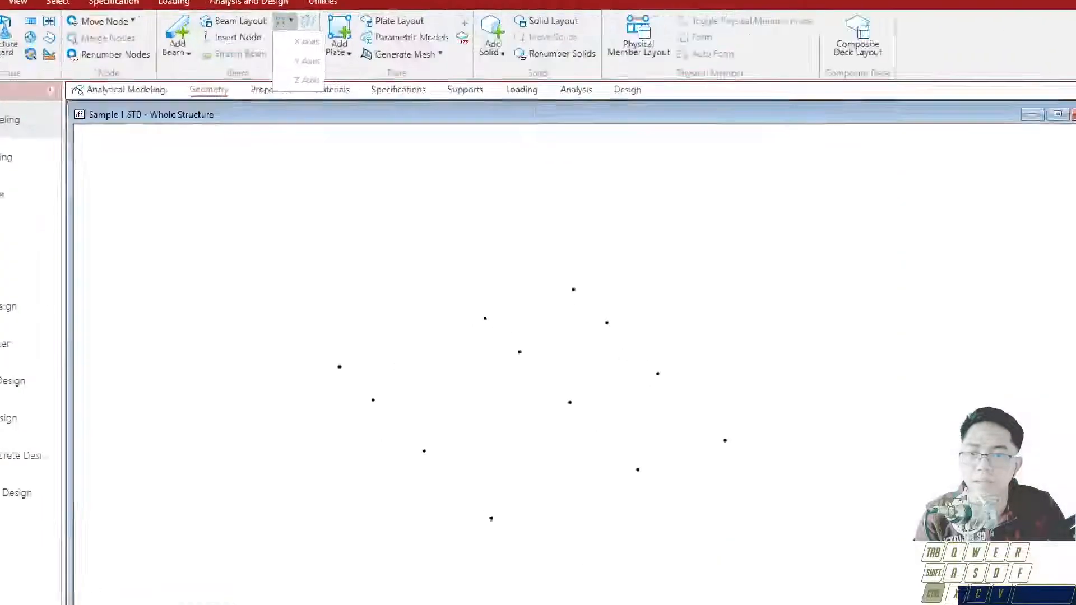
pyautogui.hotkey('ctrl', '1')
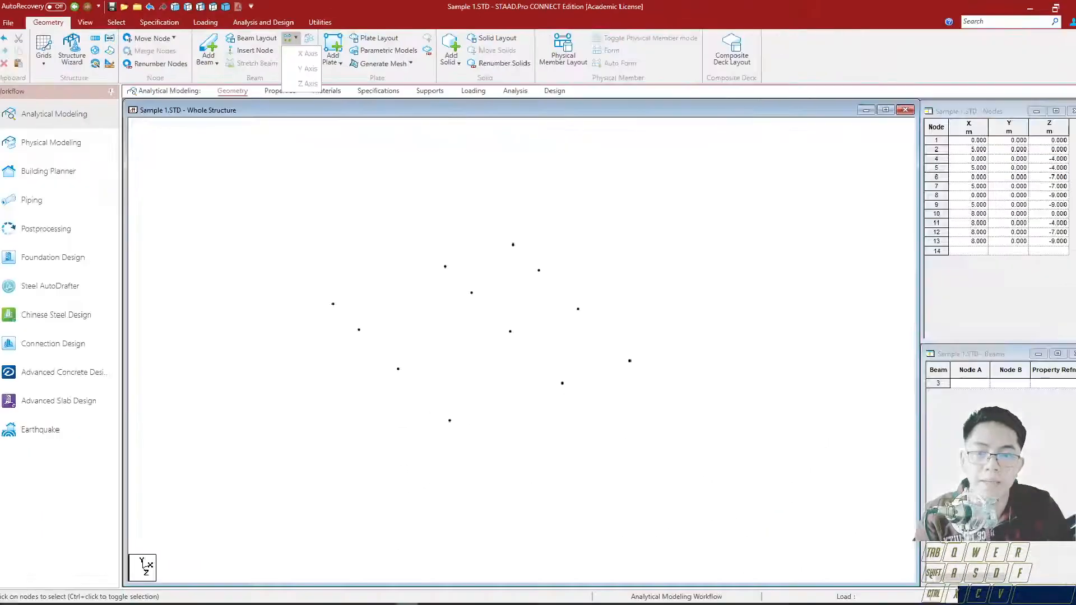
# Step: Select nodes 8 and 9 and examine the axis options for connecting beams between them
pyautogui.moveTo(299, 226); pyautogui.dragTo(700, 482)
pyautogui.click(332, 296)
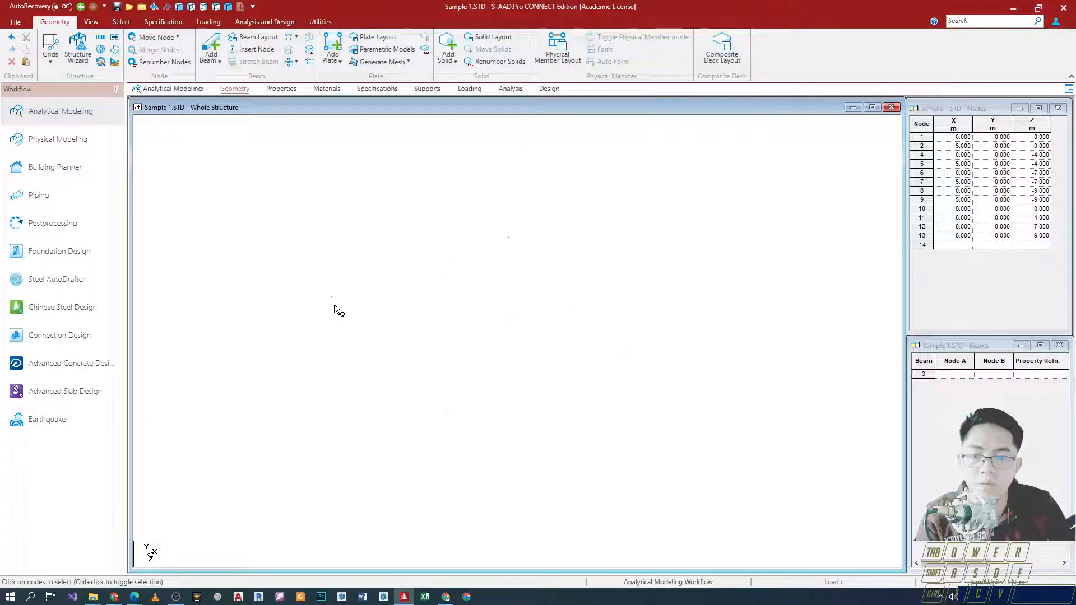
pyautogui.keyDown('ctrl'); pyautogui.click(442, 262); pyautogui.keyUp('ctrl')
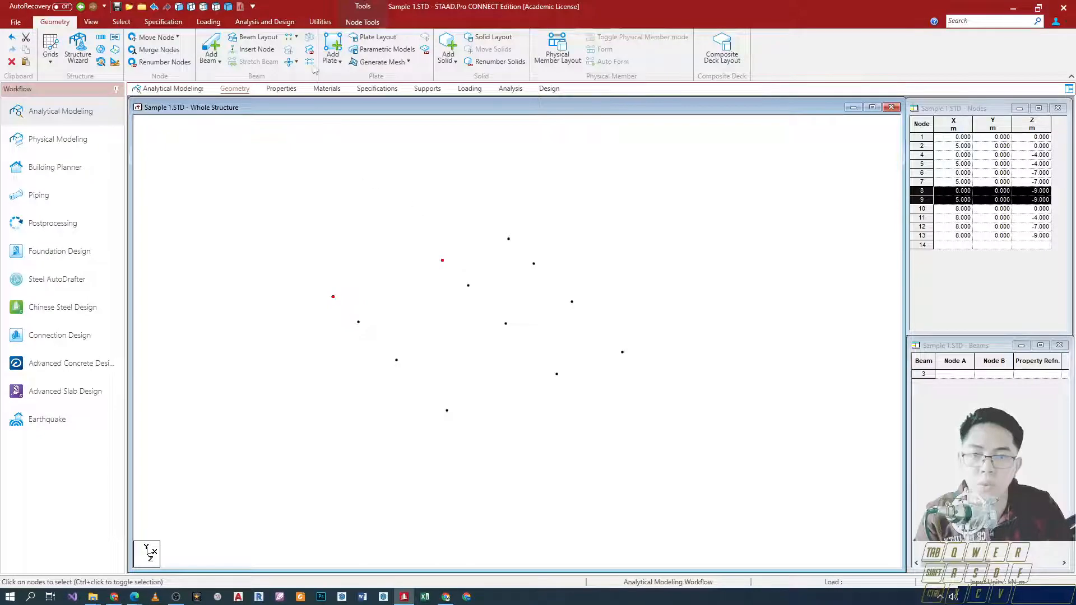
pyautogui.click(291, 39)
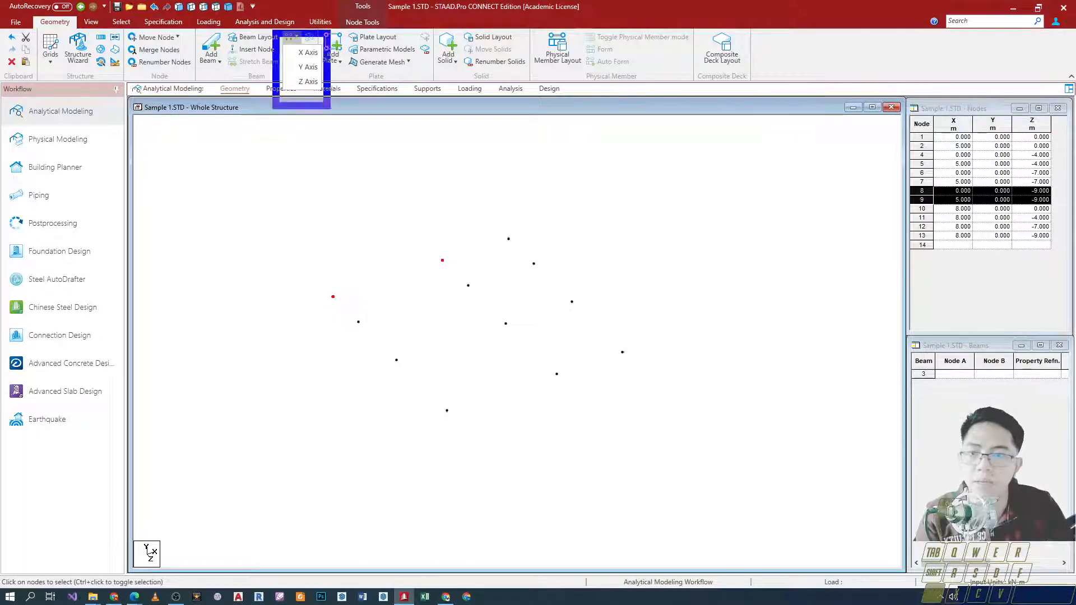
pyautogui.click(328, 148)
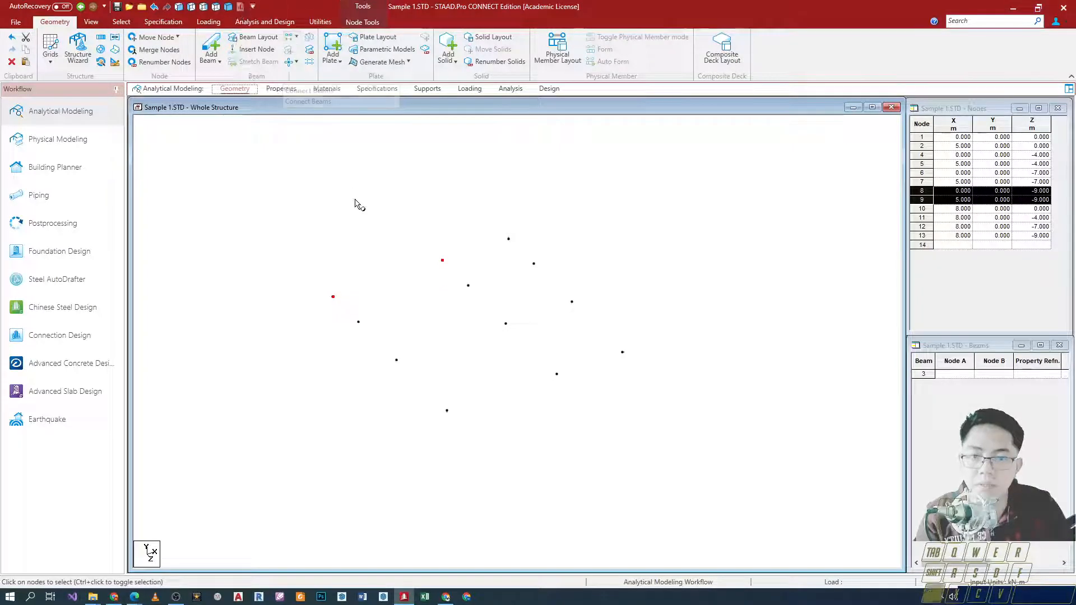
# Step: Select all nodes in the grid and connect them with beams along the X axis
pyautogui.keyDown('ctrl'); pyautogui.moveTo(316, 213); pyautogui.dragTo(695, 464); pyautogui.keyUp('ctrl')
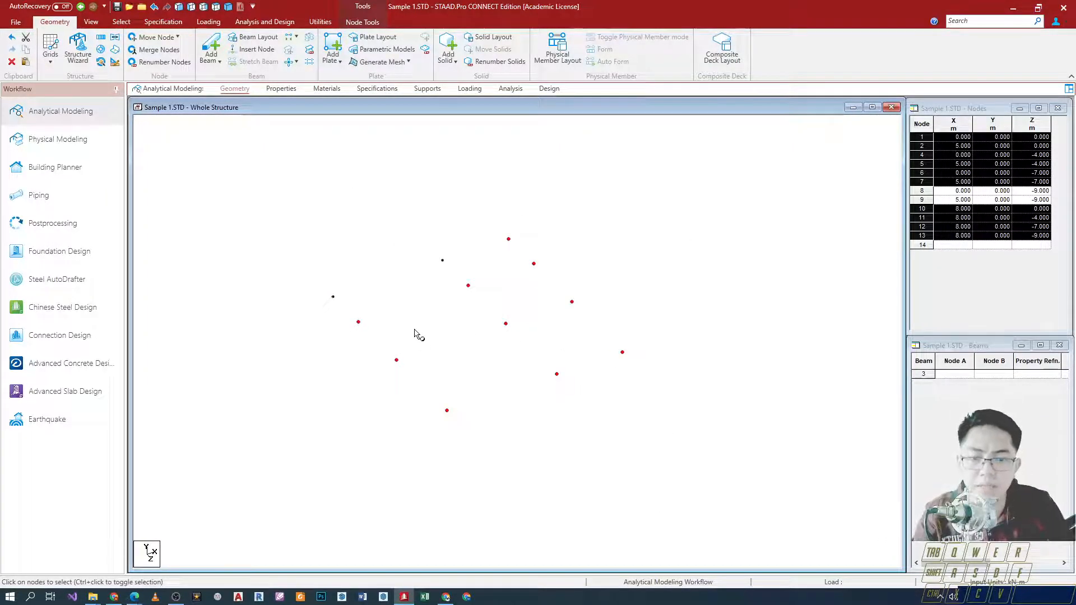
pyautogui.keyDown('ctrl'); pyautogui.click(332, 296); pyautogui.keyUp('ctrl')
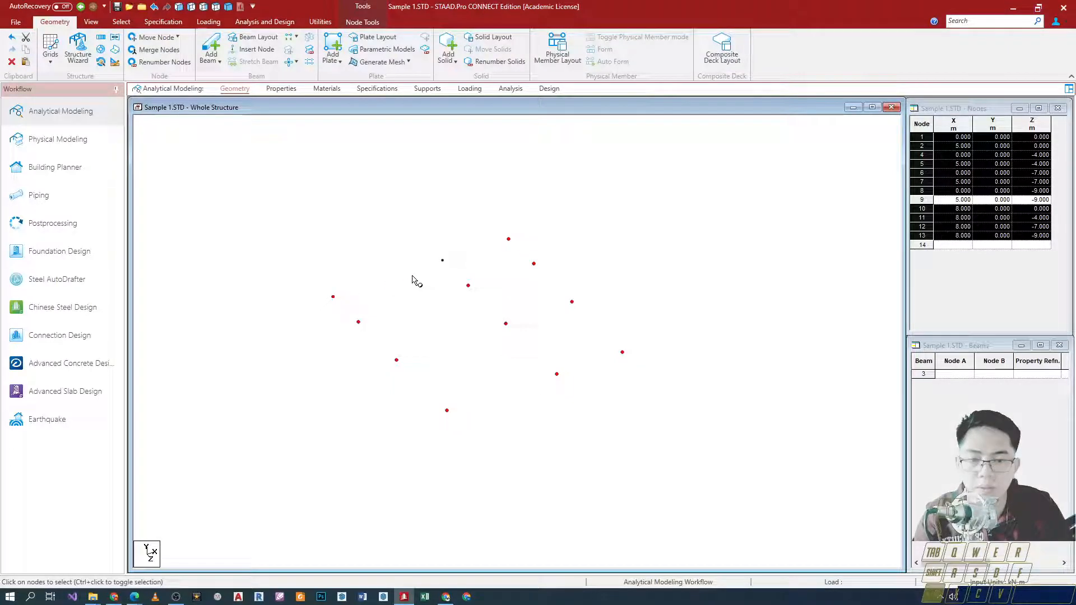
pyautogui.keyDown('ctrl'); pyautogui.click(442, 260); pyautogui.keyUp('ctrl')
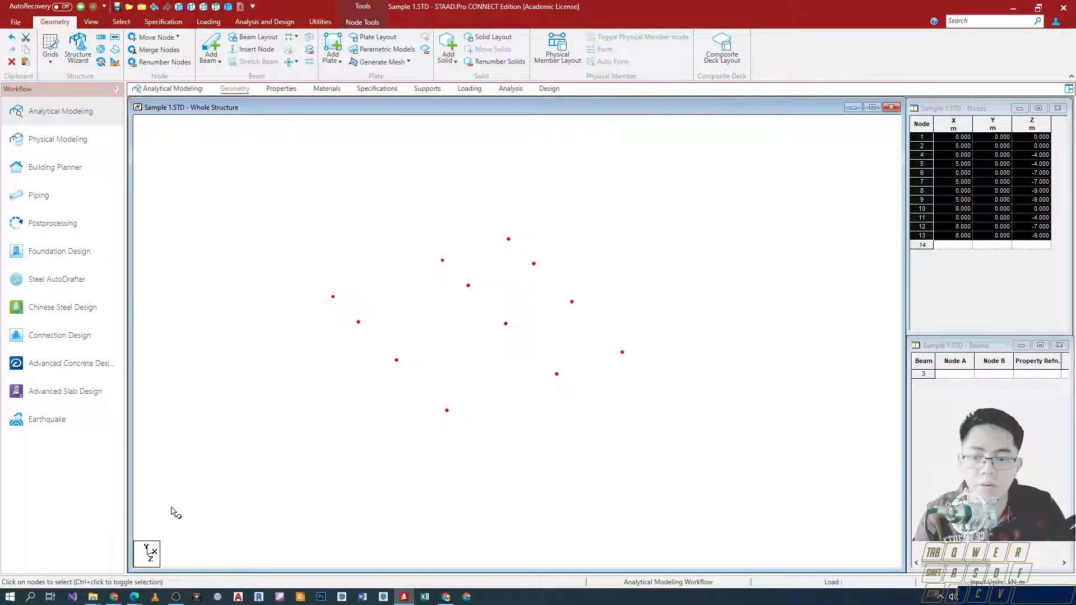
pyautogui.click(291, 37)
pyautogui.click(306, 52)
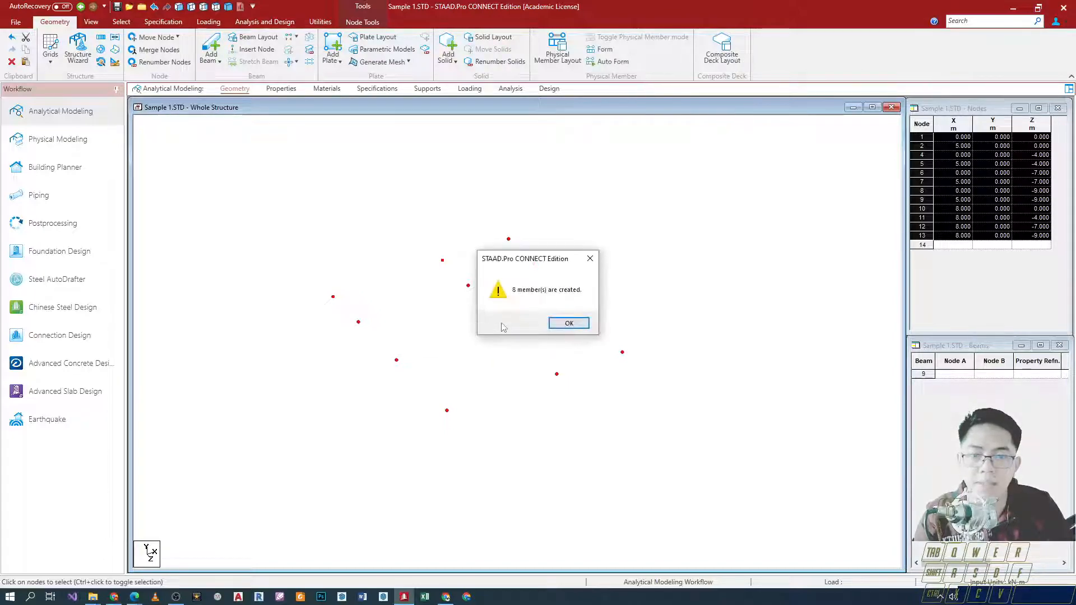
pyautogui.moveTo(500, 279); pyautogui.dragTo(585, 309)
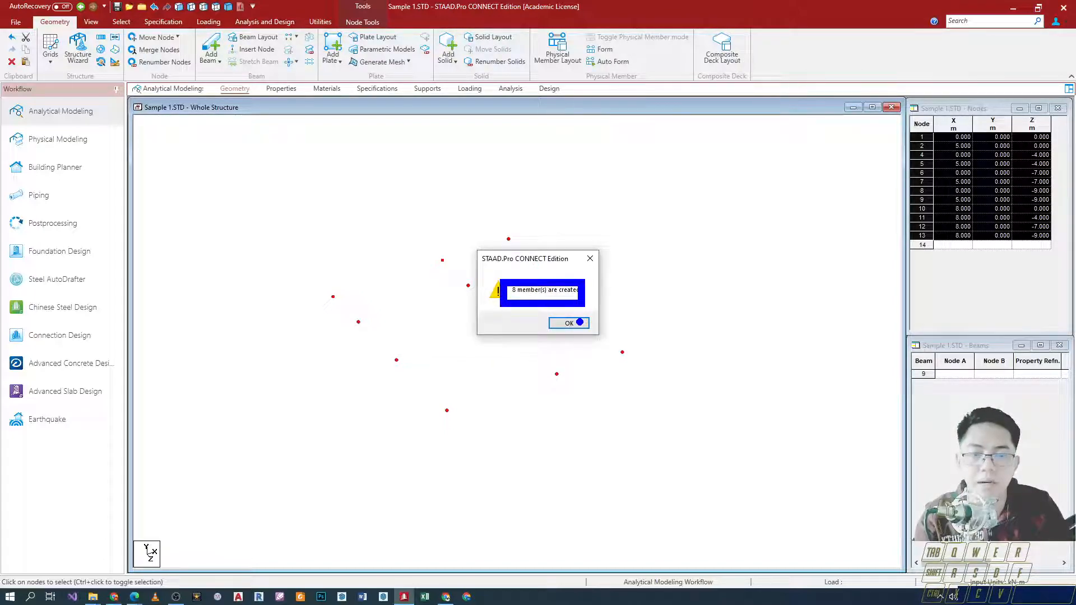
pyautogui.click(569, 323)
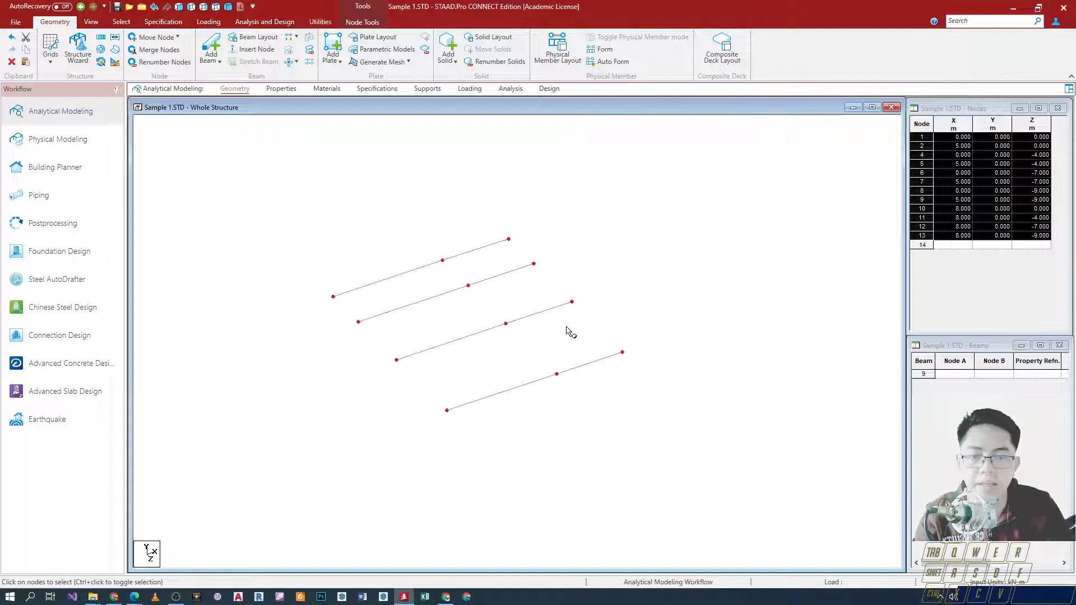
# Step: Connect the selected nodes with beams along the Z axis to complete the floor grid
pyautogui.click(296, 38)
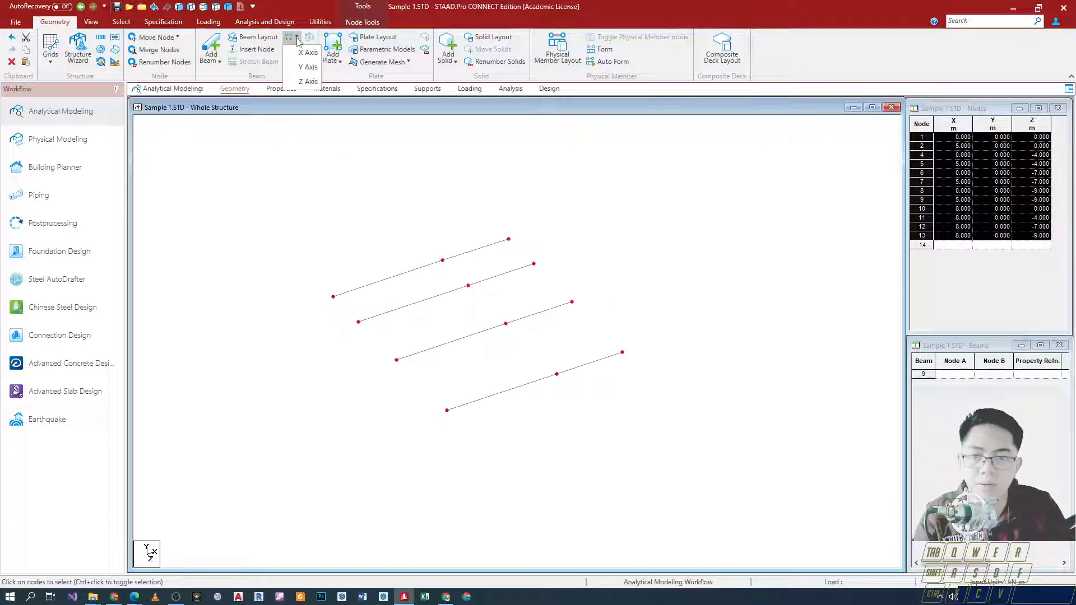
pyautogui.click(308, 81)
pyautogui.click(568, 324)
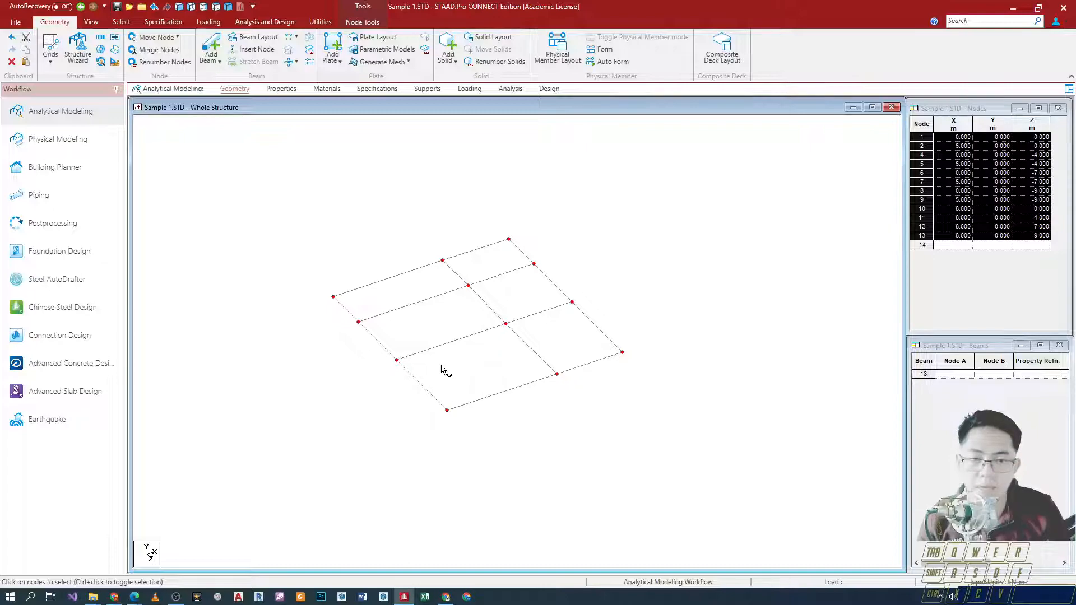
pyautogui.scroll(5, 446, 371)
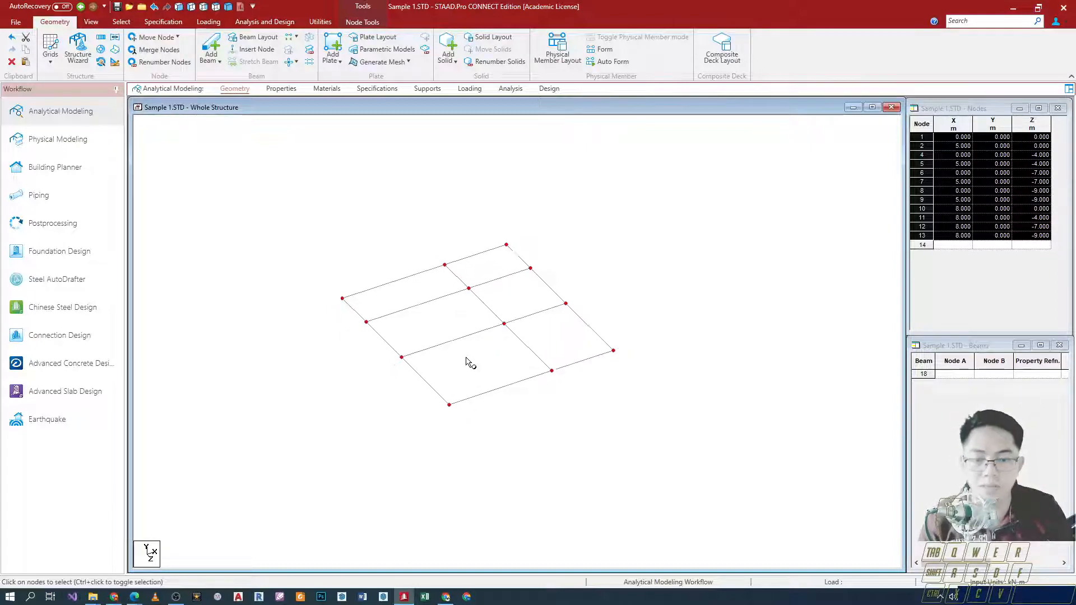
pyautogui.scroll(-4, 464, 367)
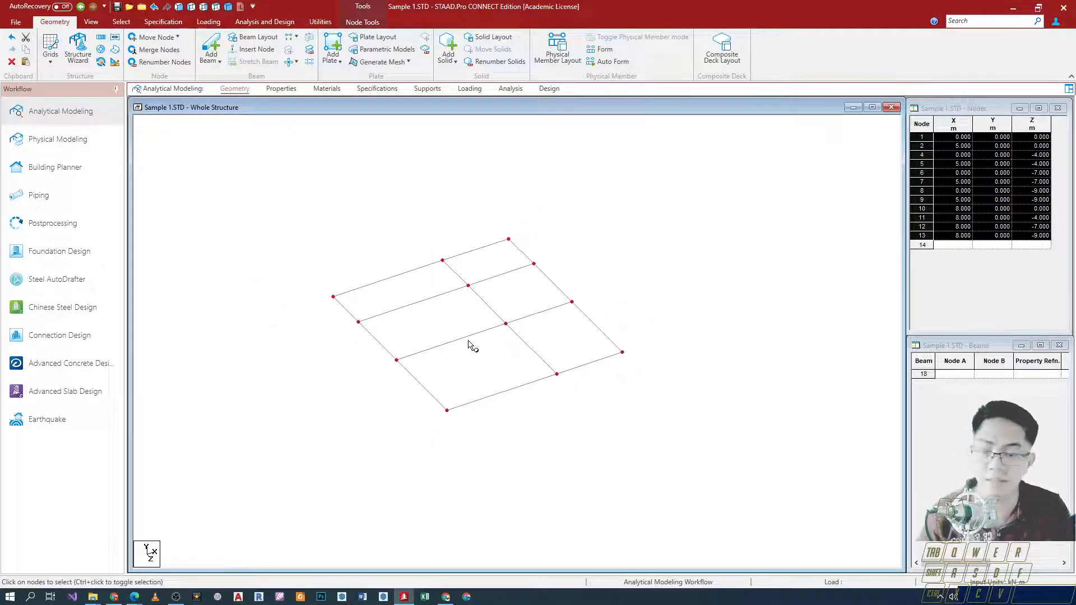
pyautogui.scroll(1, 471, 339)
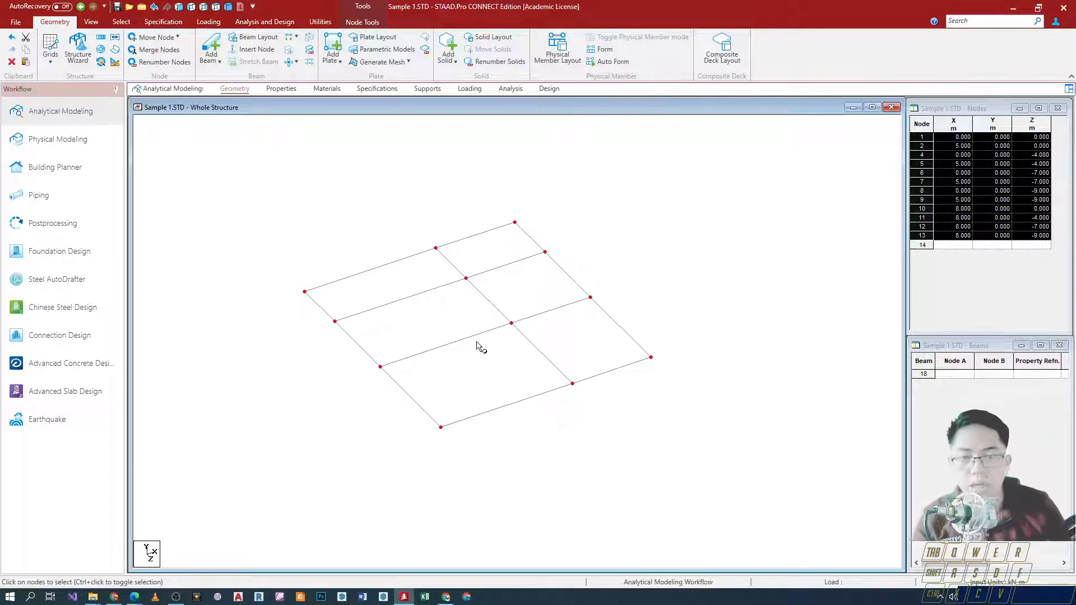
pyautogui.scroll(1, 480, 348)
pyautogui.scroll(-2, 481, 348)
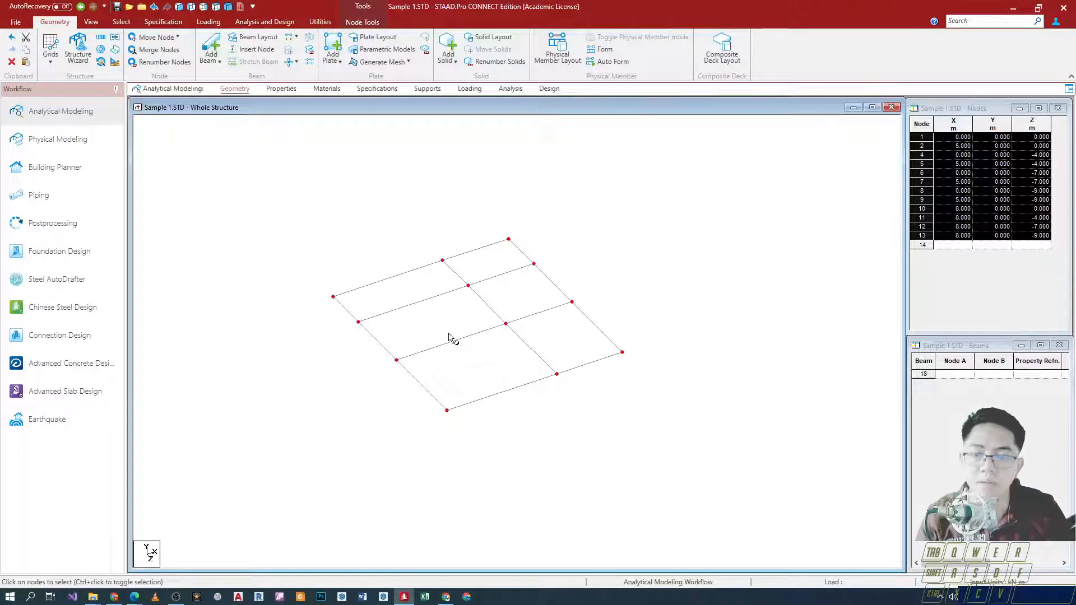
pyautogui.scroll(-2, 415, 332)
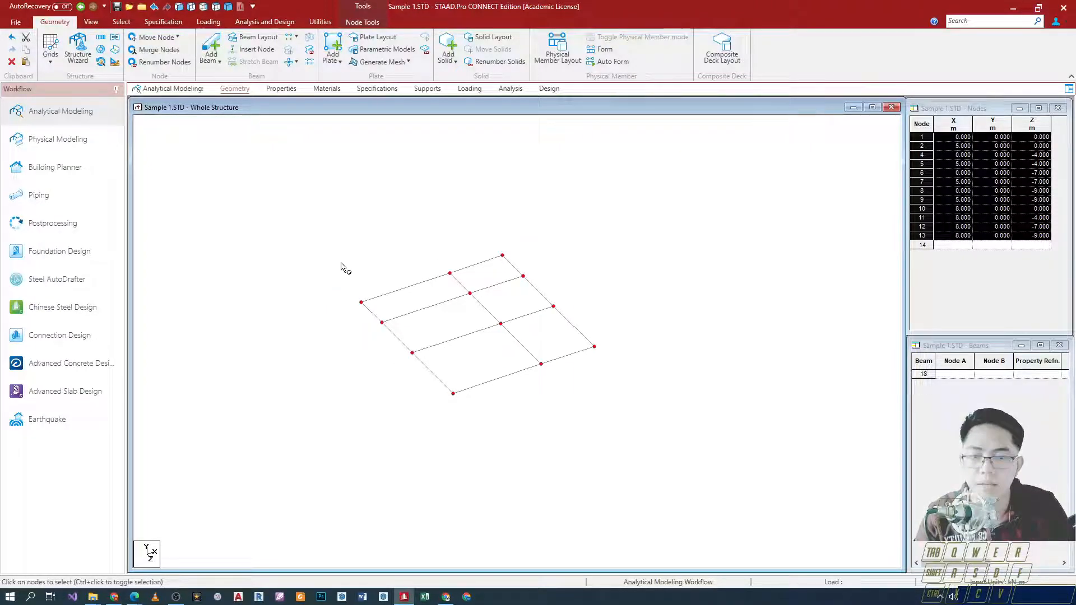
# Step: Select all nodes of the floor grid with a selection window
pyautogui.moveTo(340, 263); pyautogui.dragTo(778, 460)
pyautogui.scroll(2, 396, 357)
pyautogui.scroll(3, 490, 394)
pyautogui.scroll(-2, 307, 377)
pyautogui.moveTo(243, 251); pyautogui.dragTo(666, 442)
pyautogui.moveTo(239, 196); pyautogui.dragTo(776, 514)
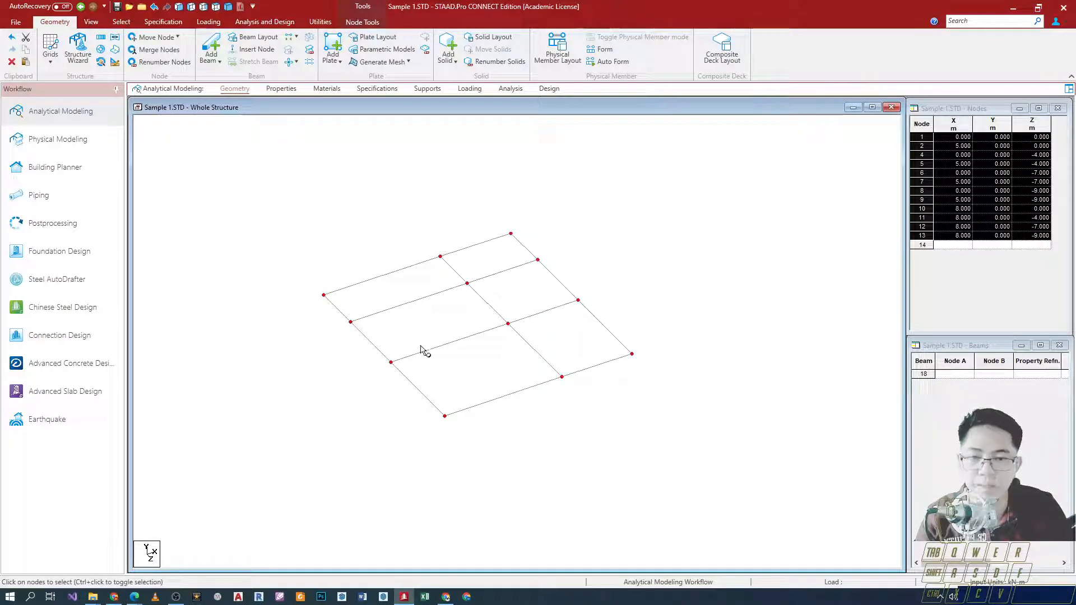
pyautogui.moveTo(271, 213); pyautogui.dragTo(788, 477)
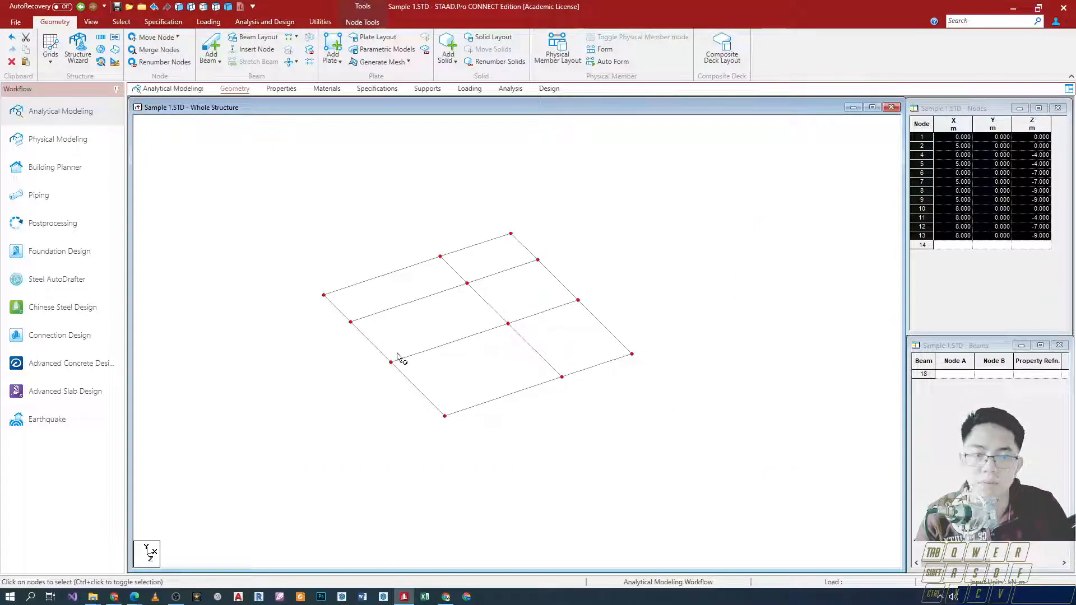
pyautogui.scroll(-2, 396, 388)
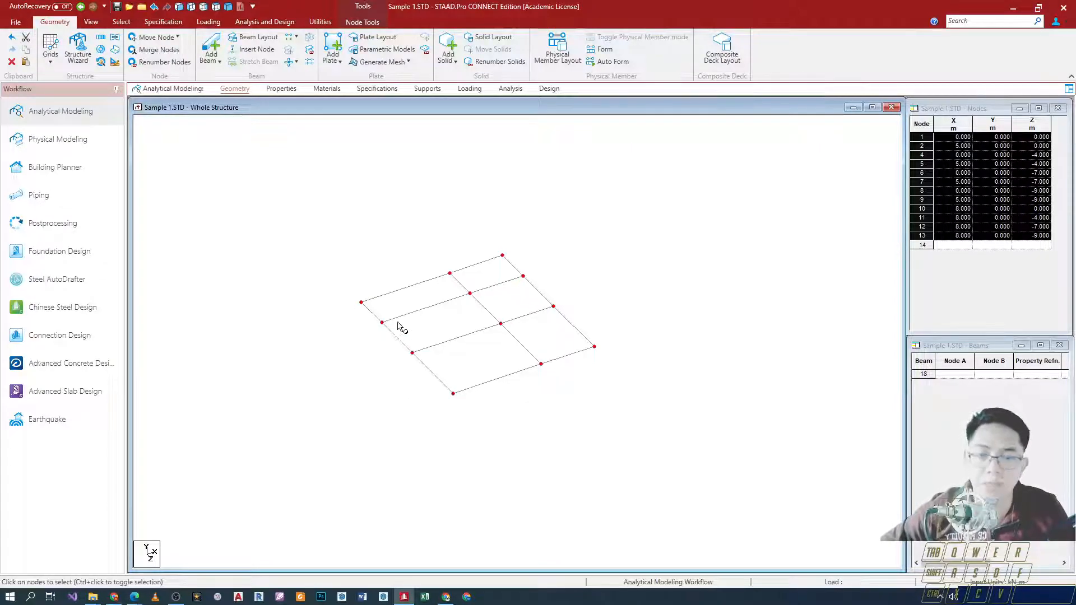
pyautogui.scroll(2, 479, 367)
pyautogui.scroll(1, 465, 336)
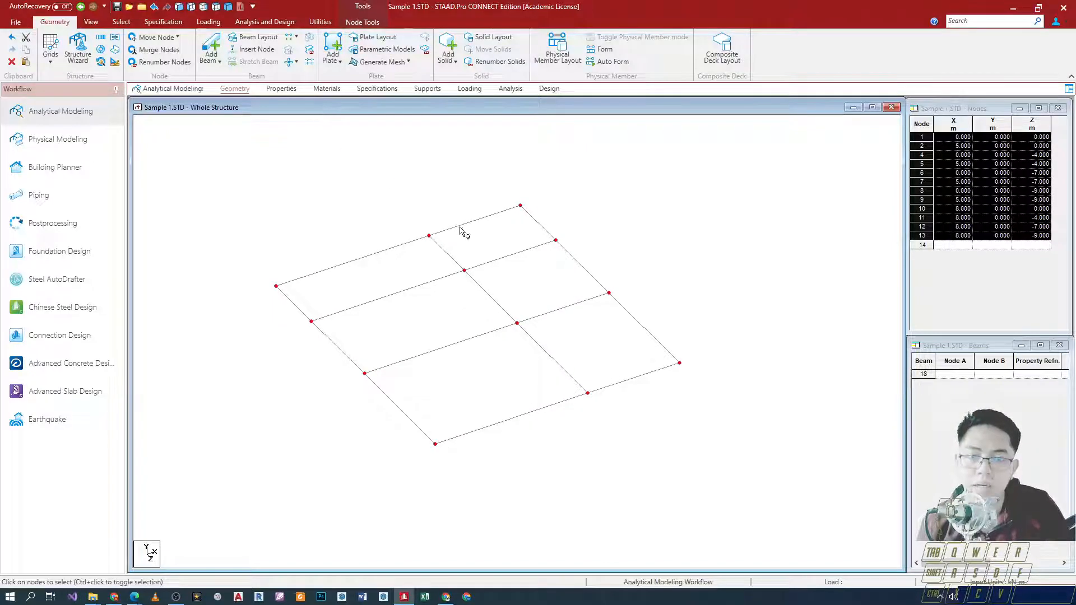
pyautogui.scroll(-1, 444, 283)
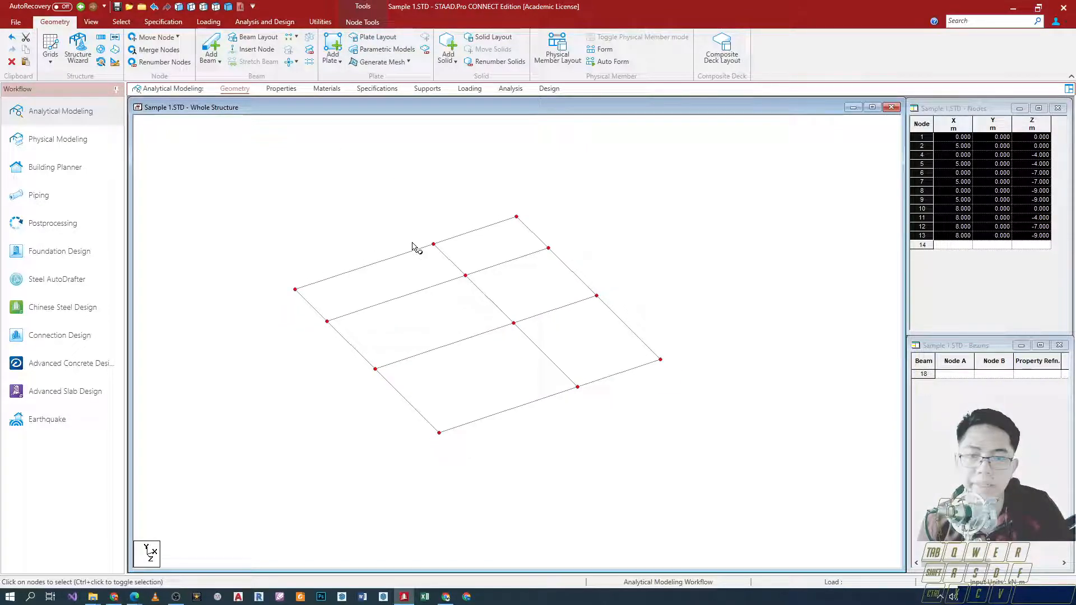
pyautogui.scroll(-1, 422, 284)
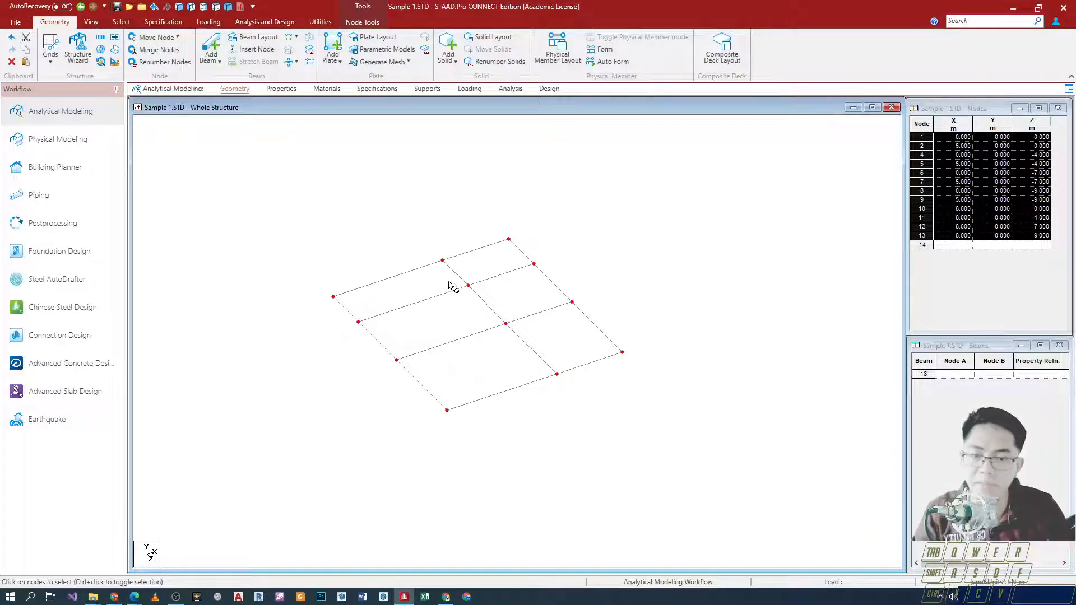
pyautogui.hotkey('ctrl', 'v')
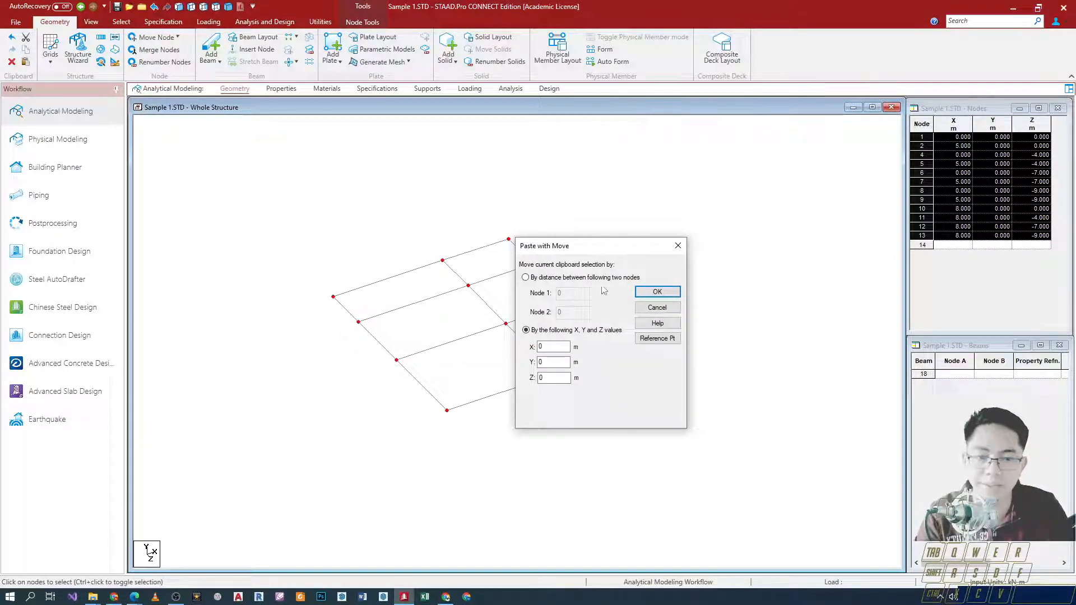
pyautogui.click(677, 246)
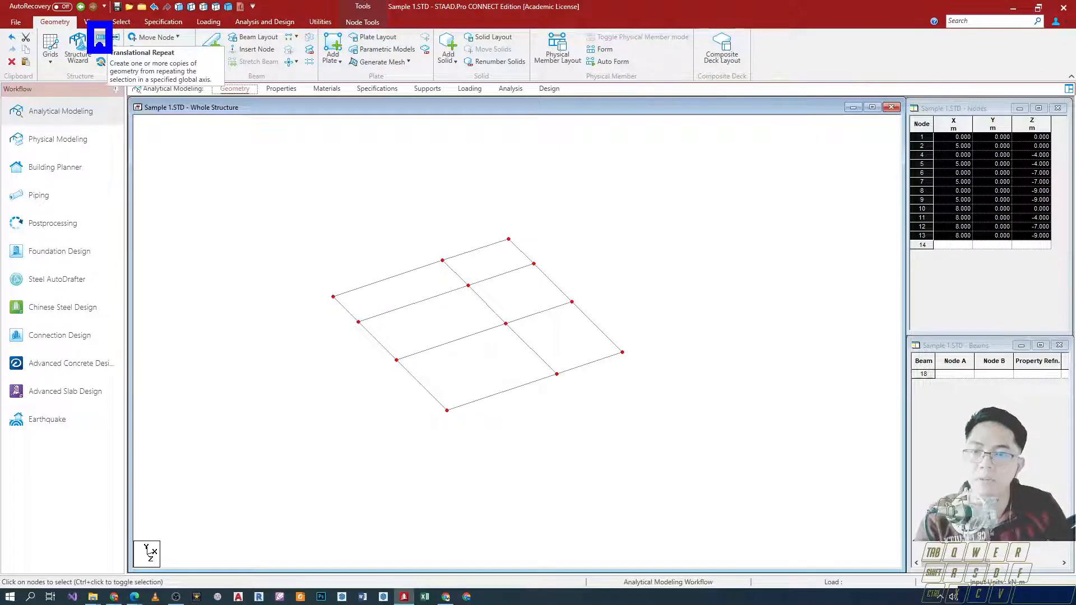
pyautogui.scroll(-2, 440, 339)
pyautogui.moveTo(440, 339); pyautogui.dragTo(444, 367, button='middle')
pyautogui.scroll(1, 444, 367)
pyautogui.scroll(2, 444, 367)
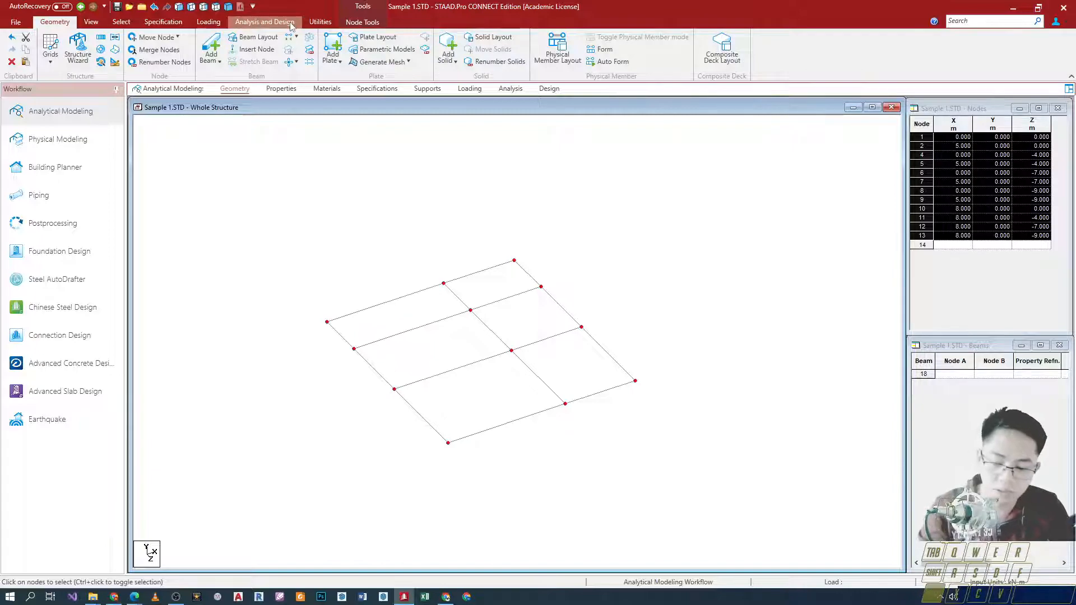
pyautogui.keyDown('ctrl'); pyautogui.moveTo(274, 23); pyautogui.dragTo(327, 59); pyautogui.keyUp('ctrl')
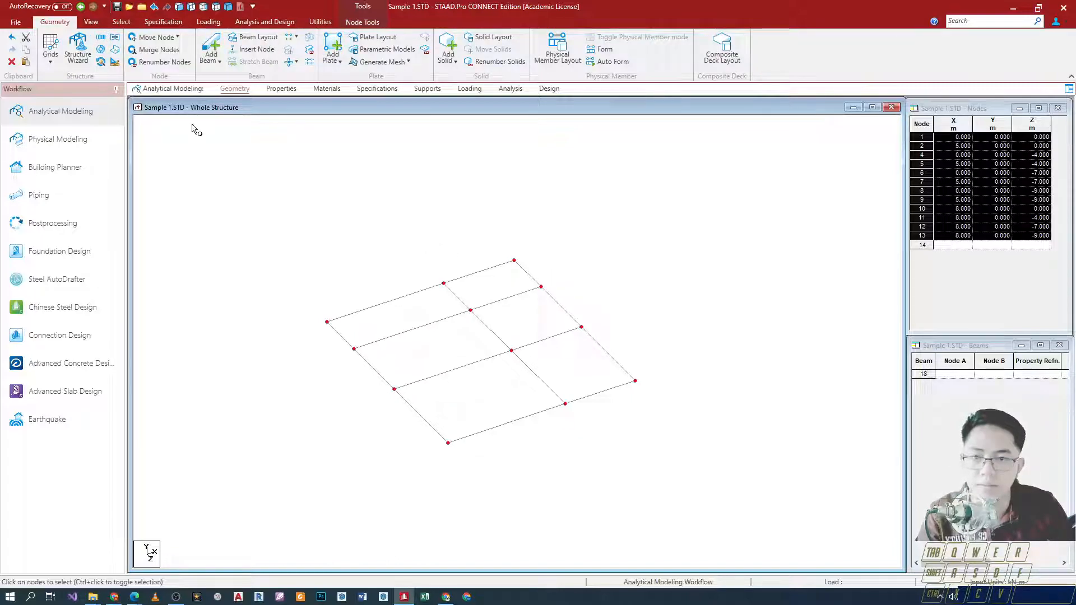
pyautogui.click(121, 22)
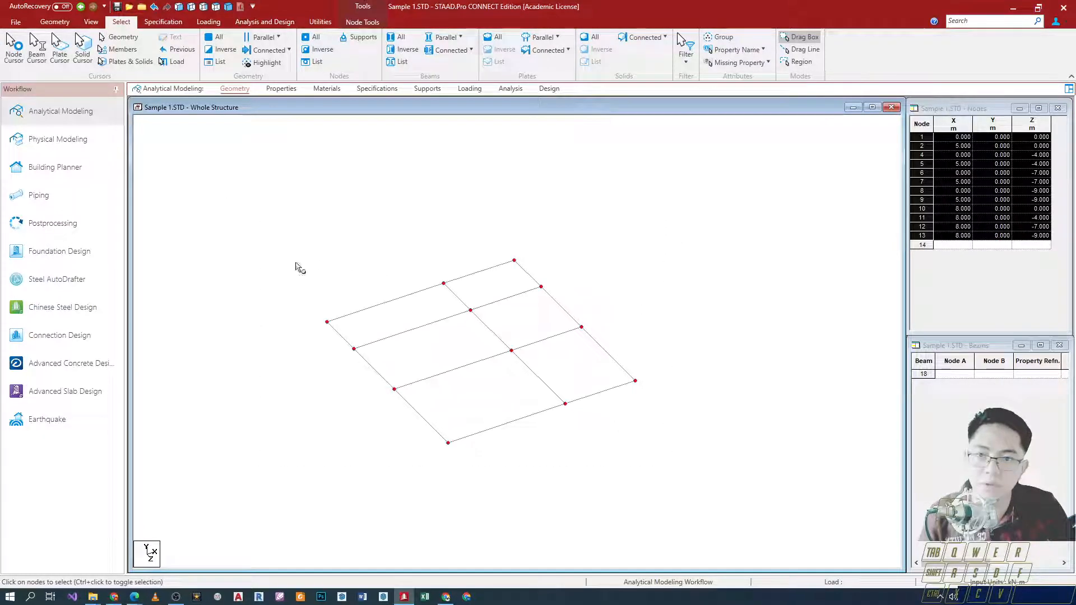
# Step: Set up a Translational Repeat of the selected grid nodes in the global Y direction with 2 steps and 3 m default spacing
pyautogui.click(55, 22)
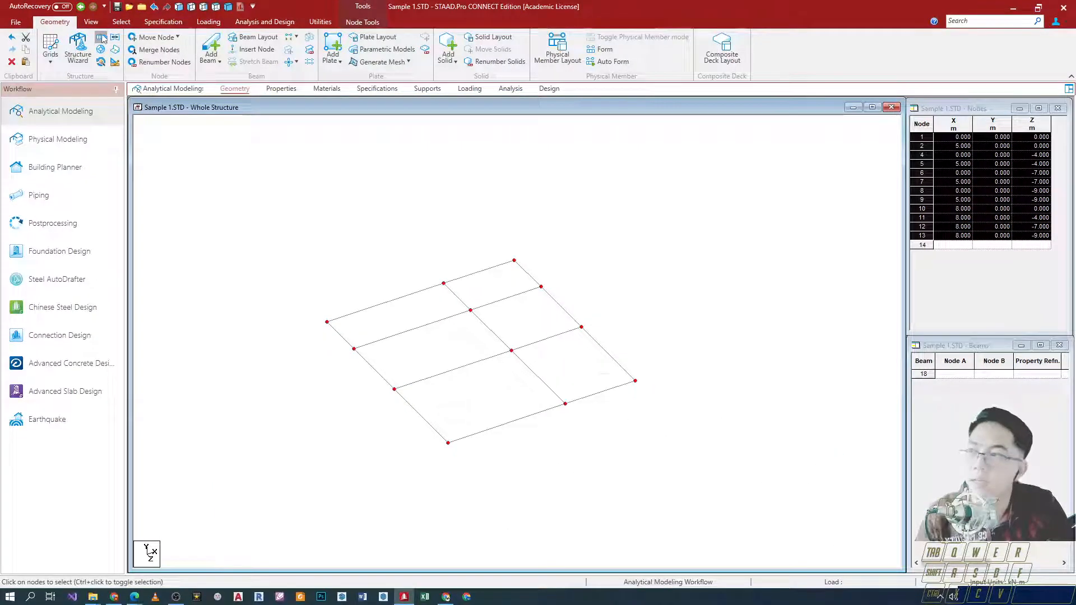
pyautogui.click(135, 74)
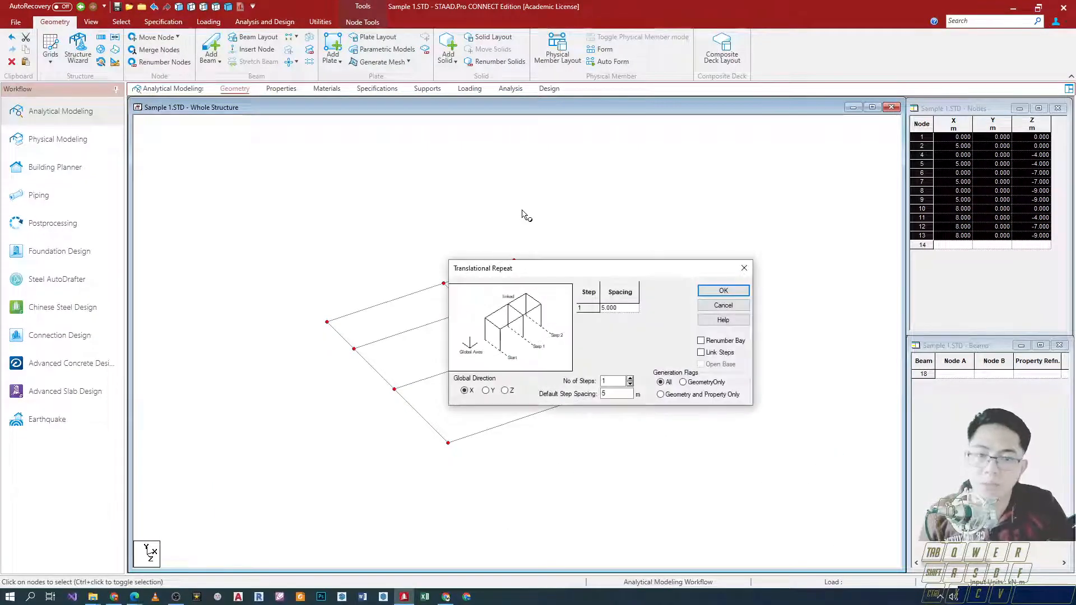
pyautogui.moveTo(565, 268); pyautogui.dragTo(645, 153)
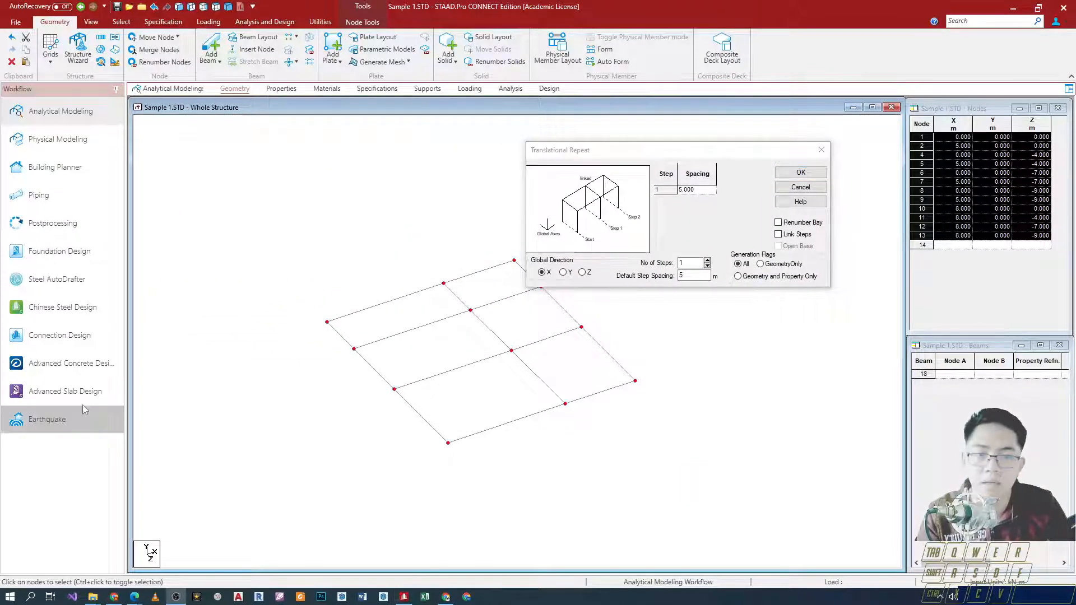
pyautogui.moveTo(746, 151); pyautogui.dragTo(317, 132)
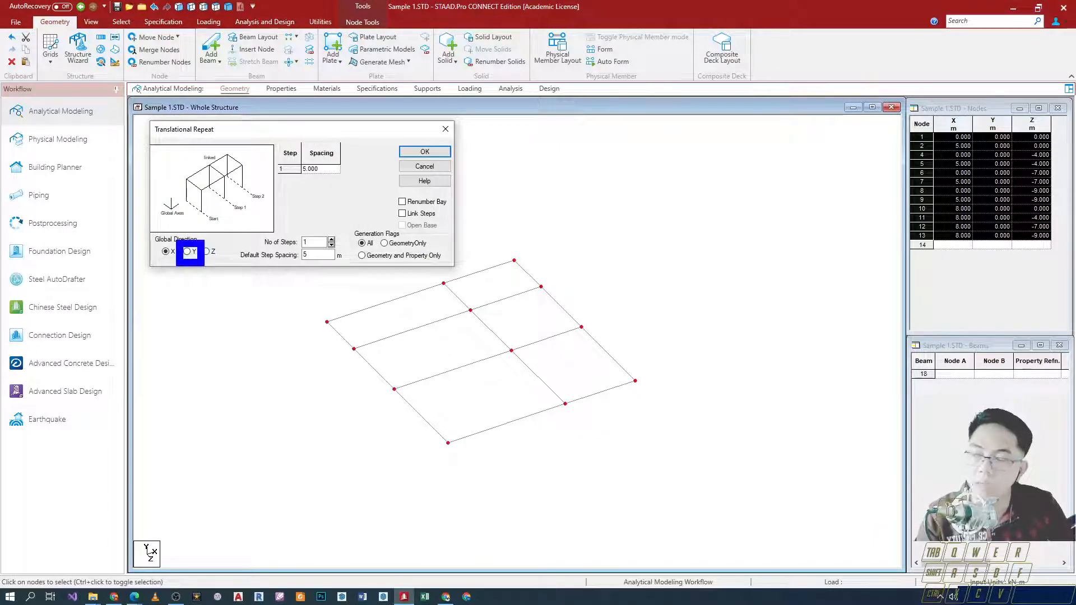
pyautogui.click(189, 252)
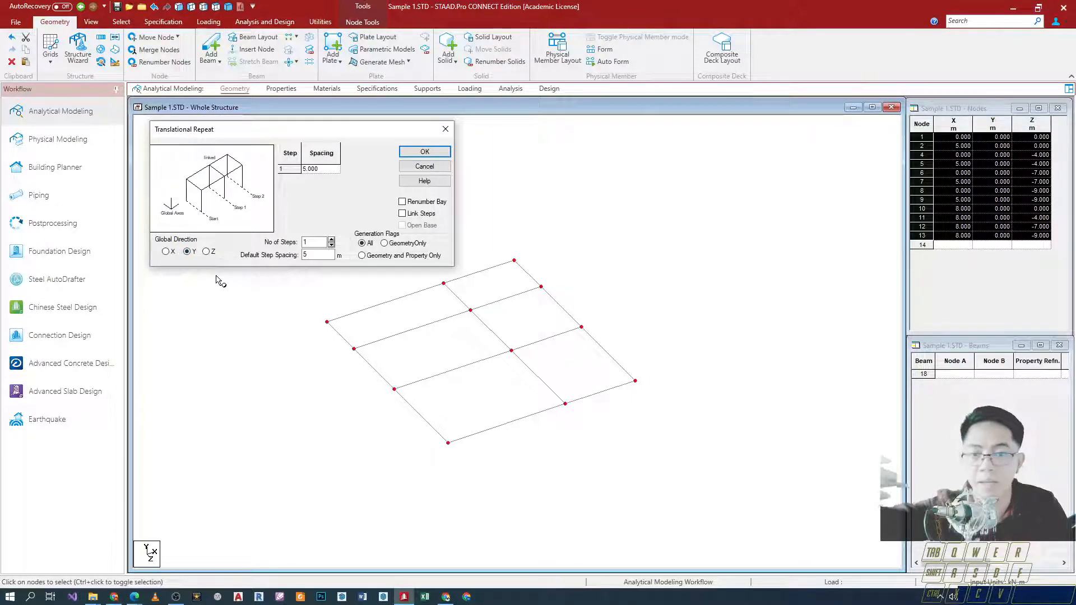
pyautogui.click(331, 240)
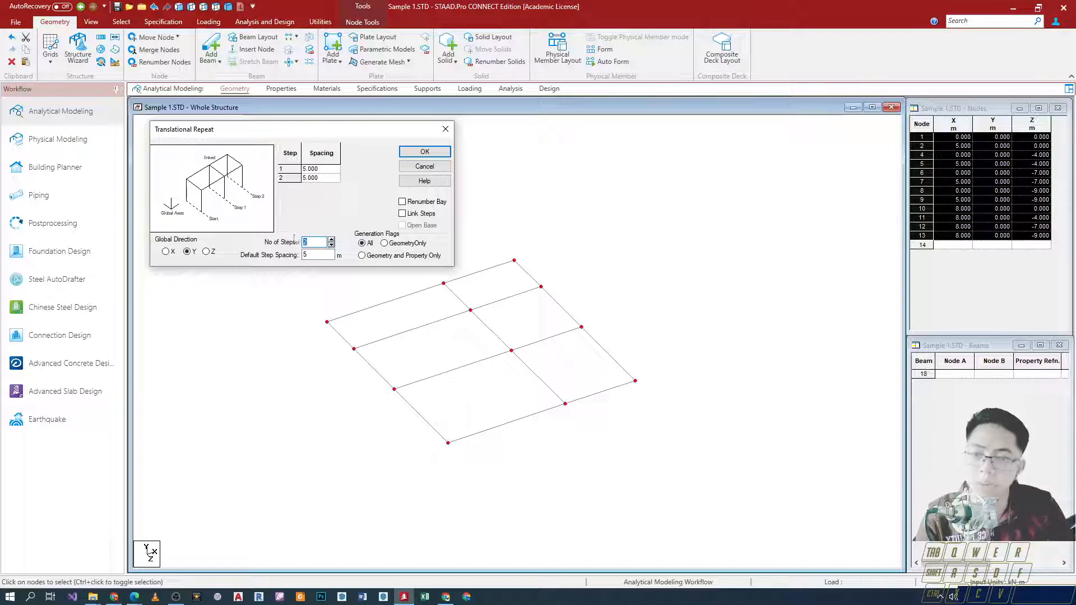
pyautogui.doubleClick(313, 255)
pyautogui.write('3')
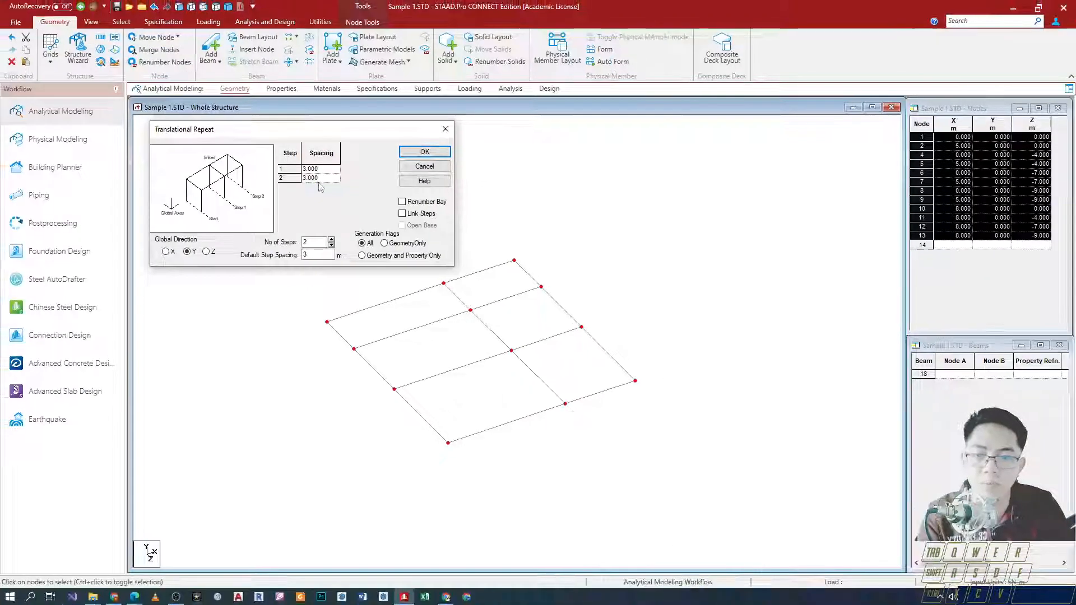
# Step: Set the second step's spacing to 3.5 m, enable Link Steps and generate the repeated nodes with connecting columns
pyautogui.click(311, 178)
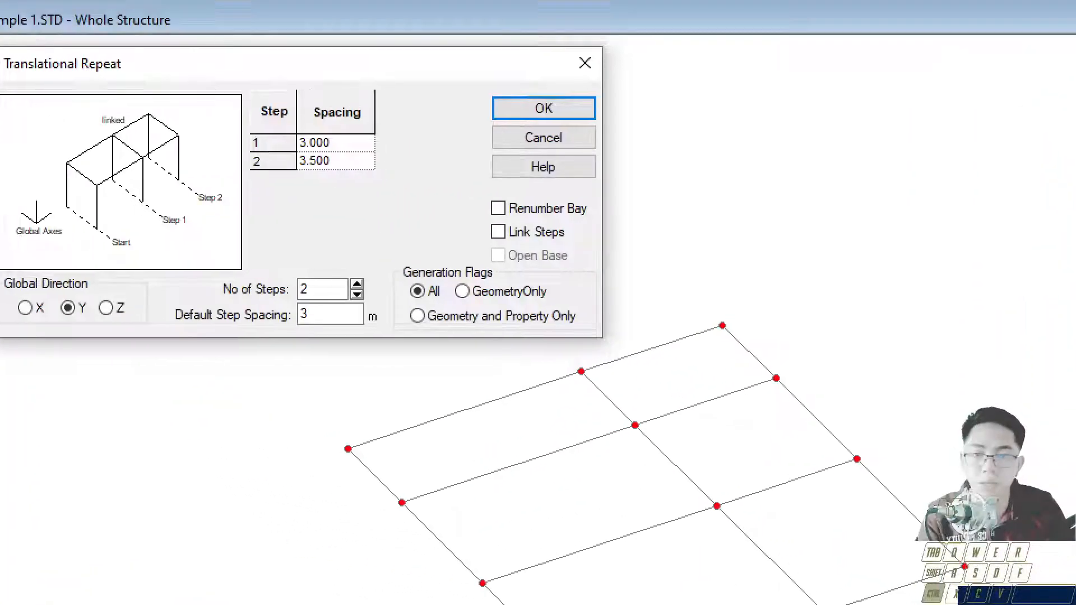
pyautogui.click(306, 196)
pyautogui.keyDown('ctrl'); pyautogui.moveTo(291, 81); pyautogui.dragTo(388, 133); pyautogui.keyUp('ctrl')
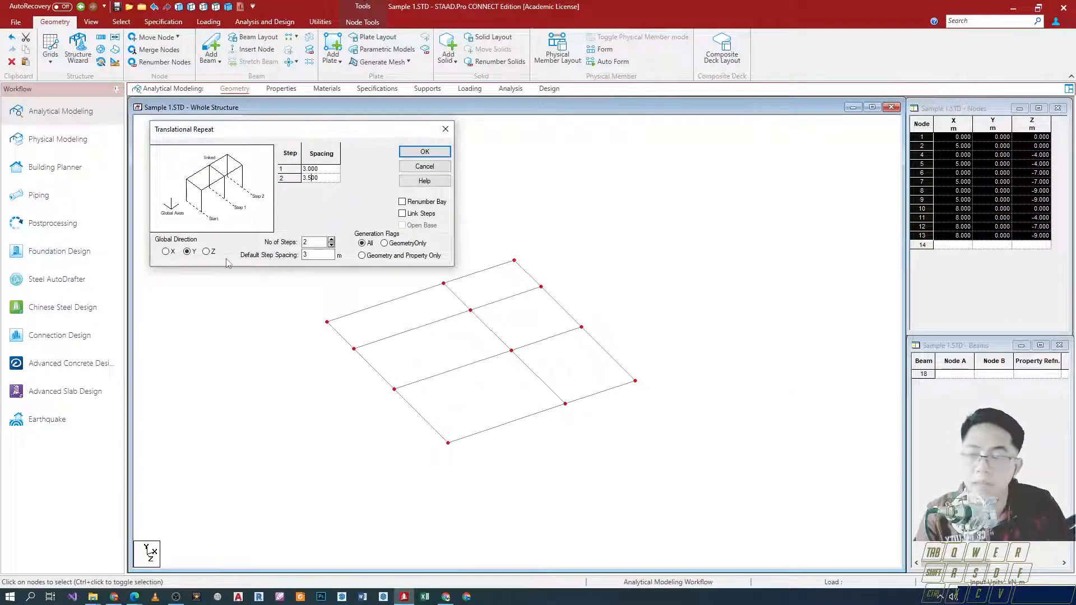
pyautogui.moveTo(281, 136)
pyautogui.mouseDown()
pyautogui.moveTo(497, 127)
pyautogui.moveTo(307, 134)
pyautogui.moveTo(281, 123)
pyautogui.mouseUp()
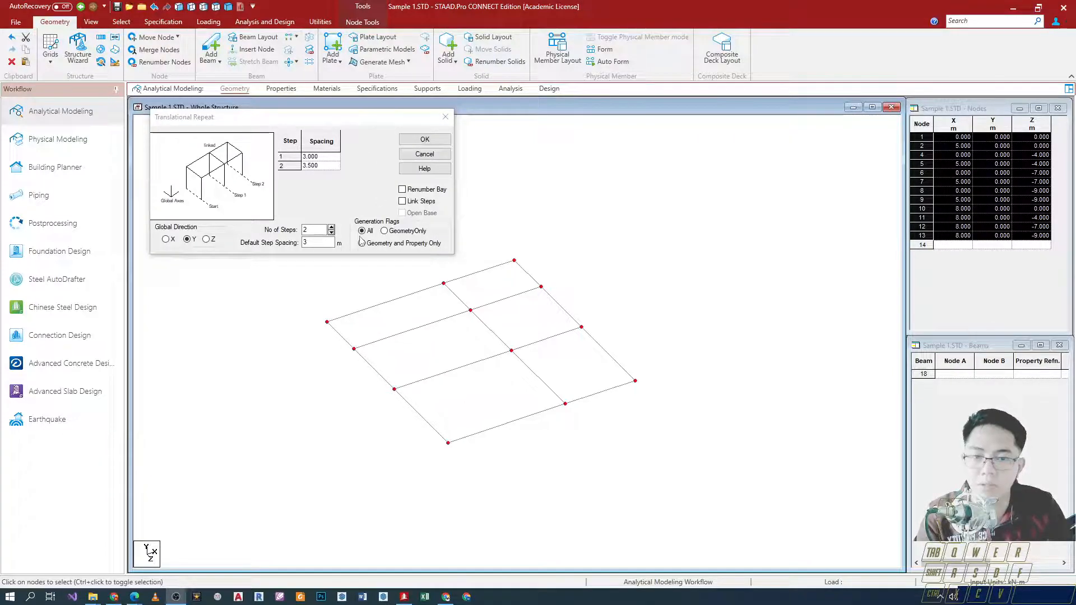
pyautogui.click(401, 201)
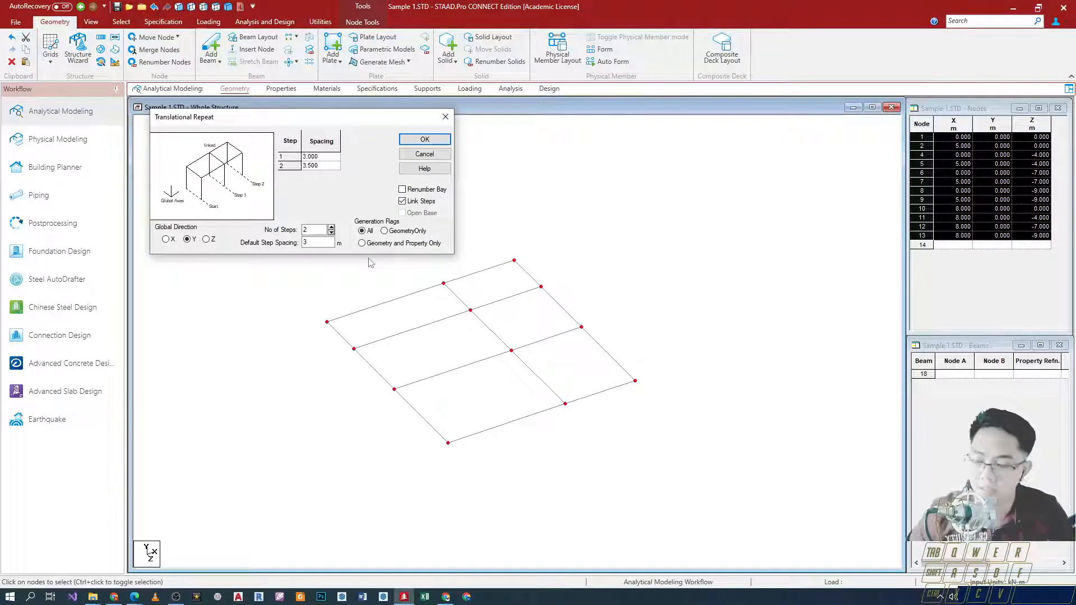
pyautogui.hotkey('ctrl', '2')
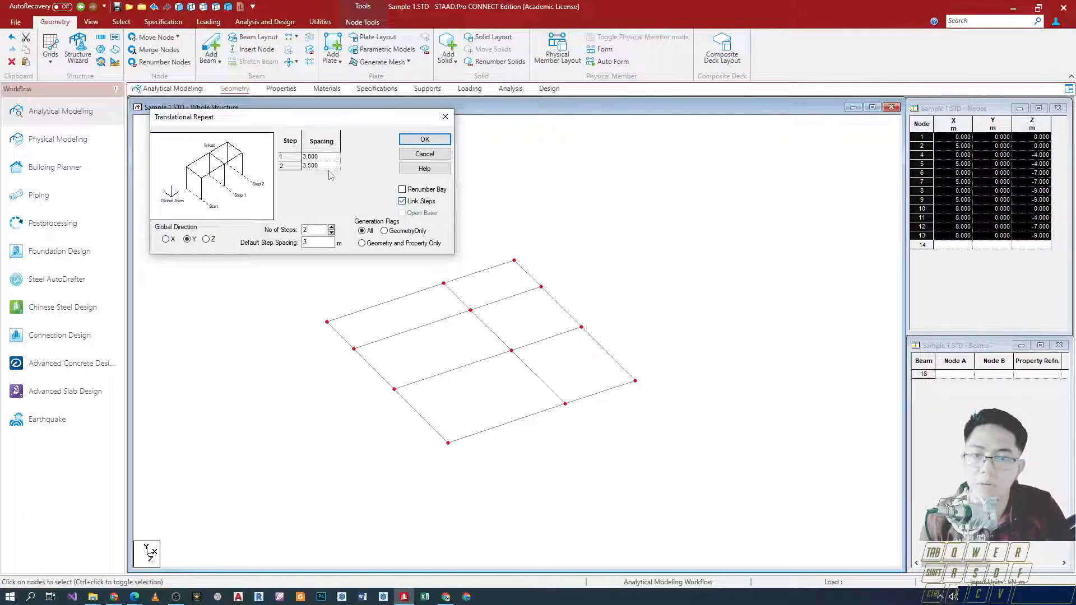
pyautogui.click(421, 140)
pyautogui.scroll(5, 448, 381)
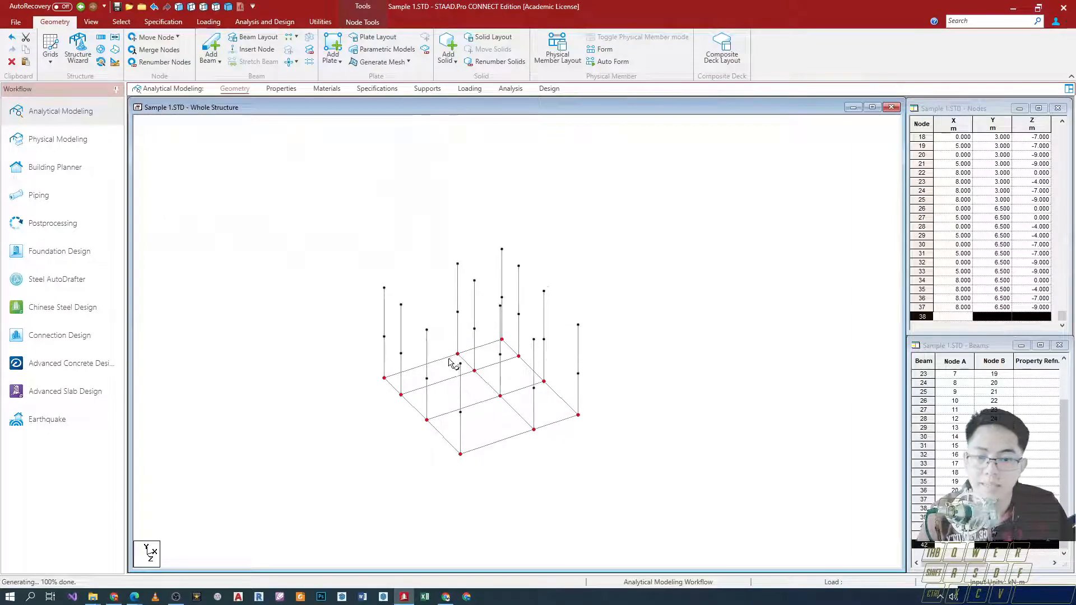
pyautogui.scroll(-4, 428, 405)
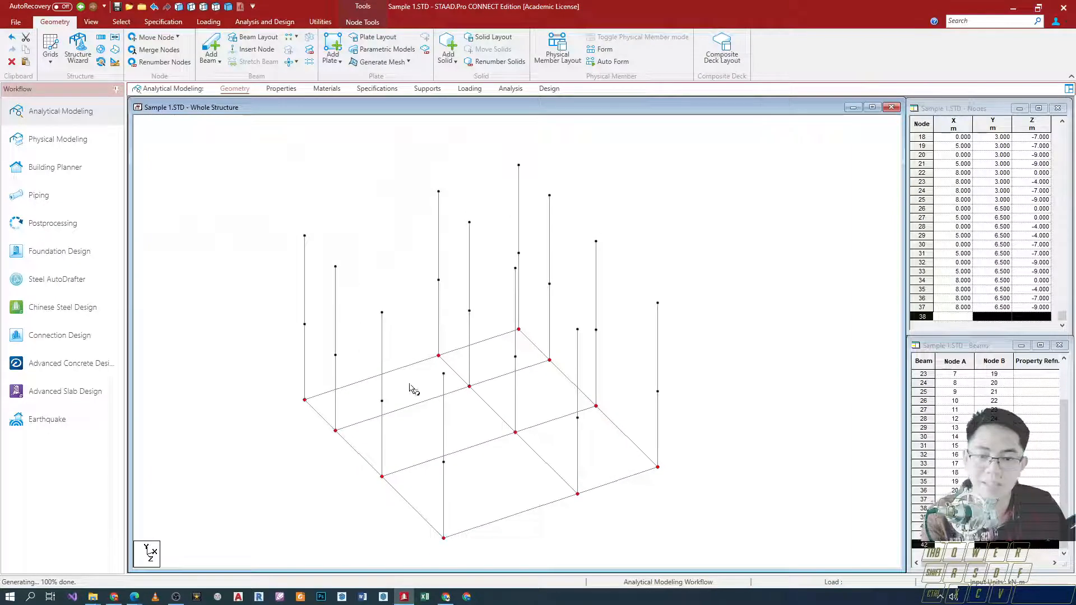
pyautogui.scroll(2, 305, 420)
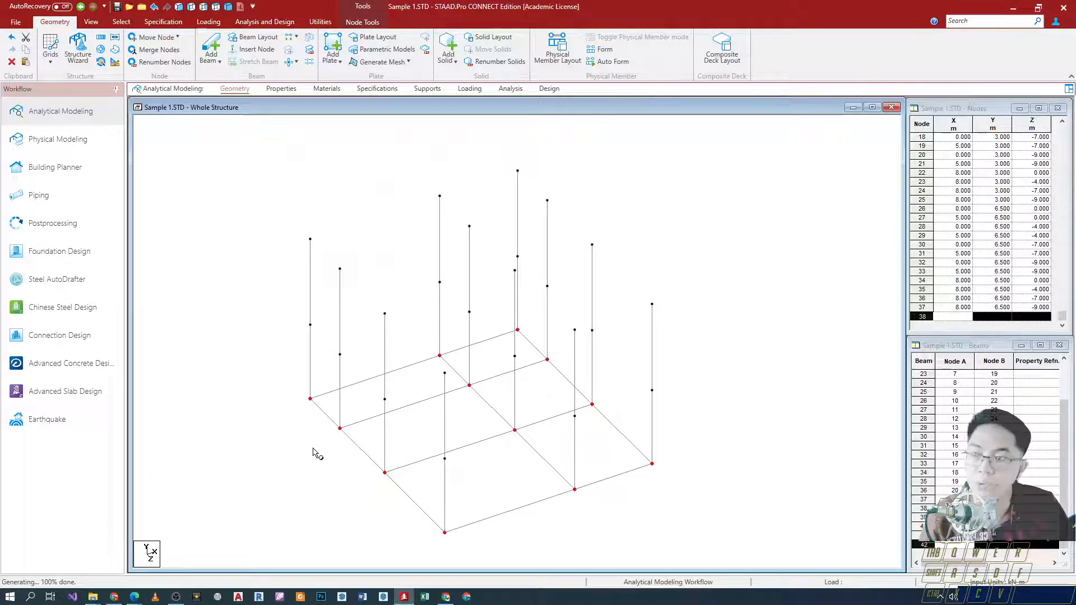
# Step: Inspect the generated columns along the X = 0 edge by selecting individual column segments, and clear the selection
pyautogui.click(311, 351)
pyautogui.press('space')
pyautogui.click(326, 356)
pyautogui.click(359, 382)
pyautogui.click(353, 365)
pyautogui.click(354, 331)
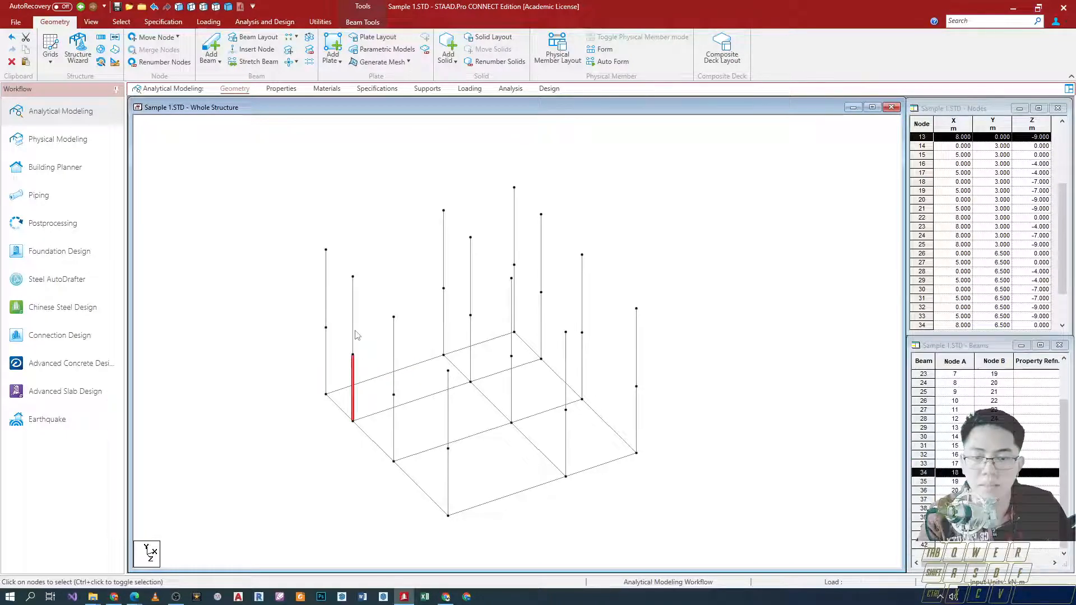
pyautogui.click(327, 312)
pyautogui.scroll(-1, 361, 412)
pyautogui.click(307, 377)
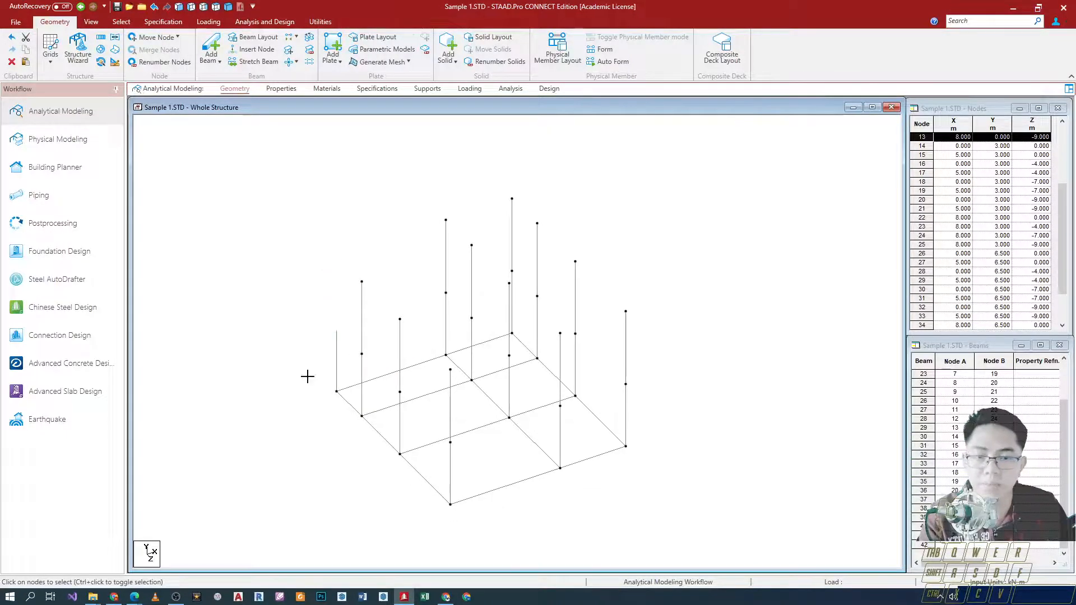